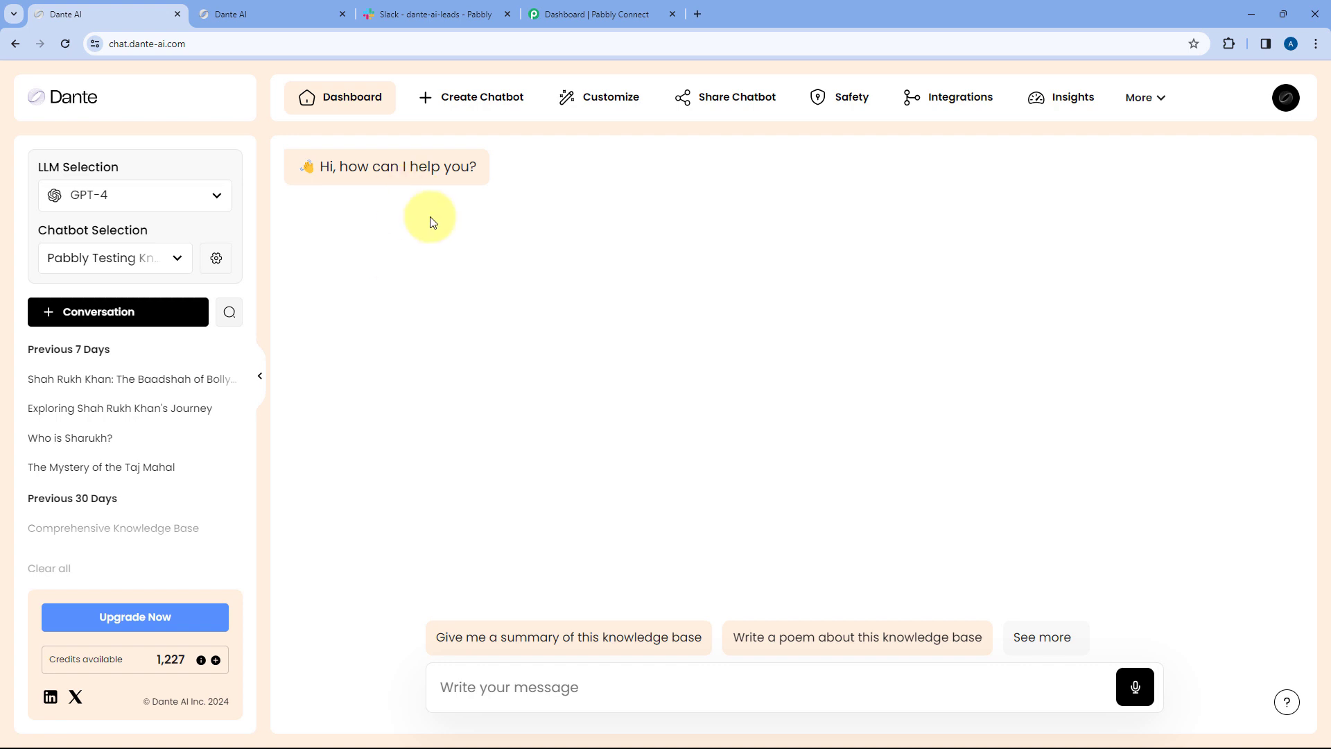
- In the embedded Dante AI chat, choose the 'Give me a summary' suggestion to show the lead form
click(290, 13)
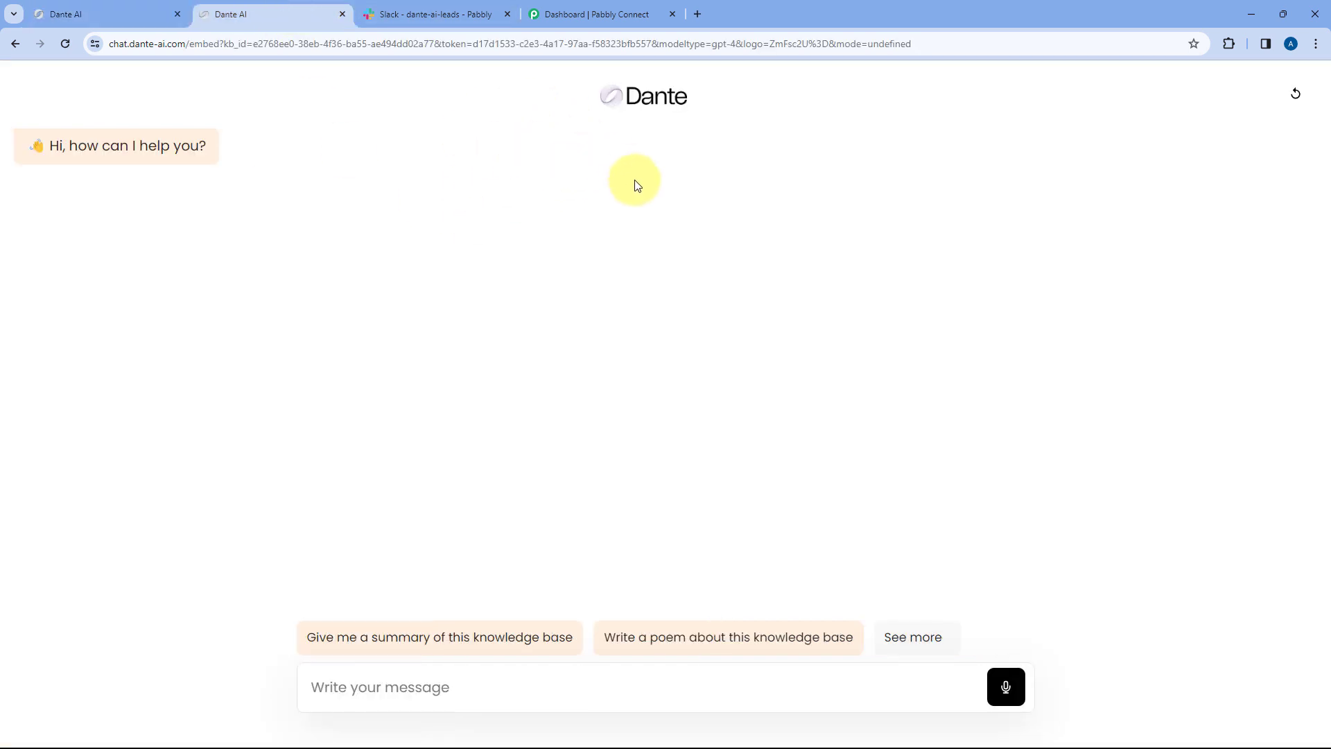
click(427, 641)
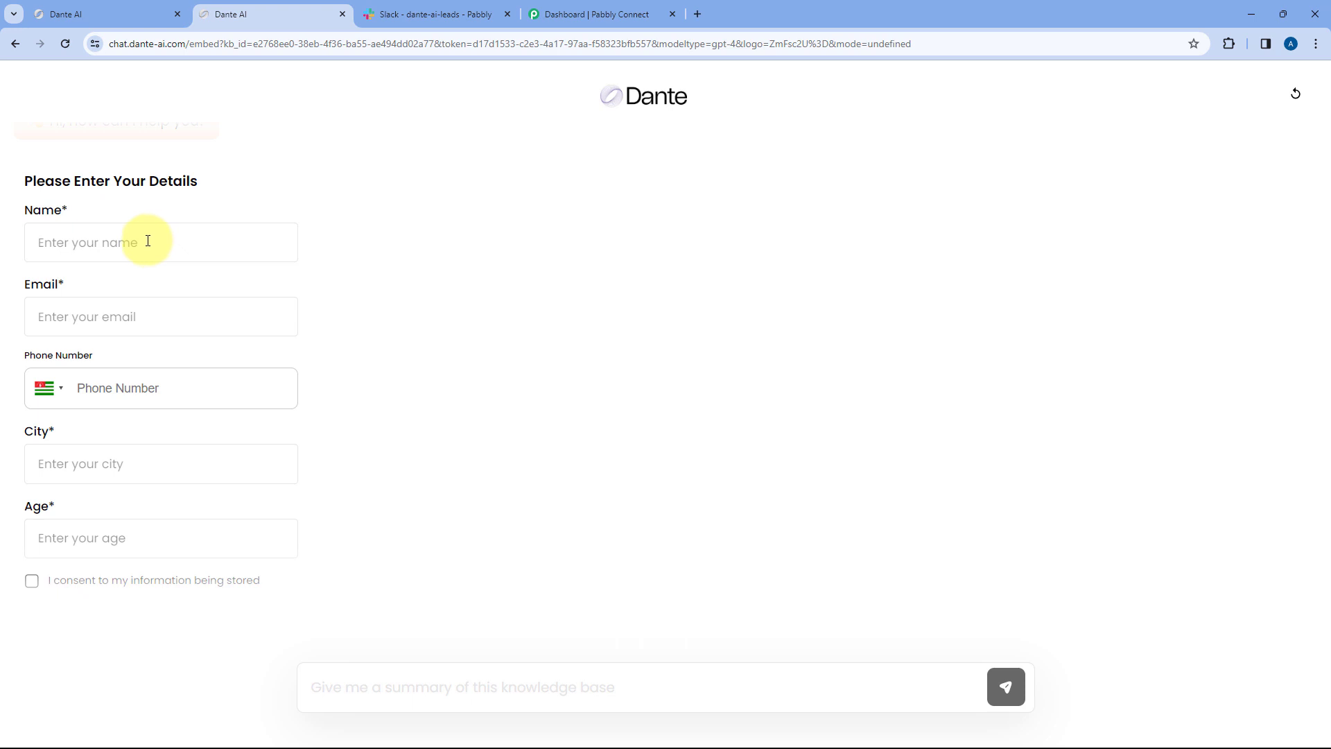
- Scroll through the lead form's fields down to its Submit button
click(148, 241)
scroll(322, 263, down, 2)
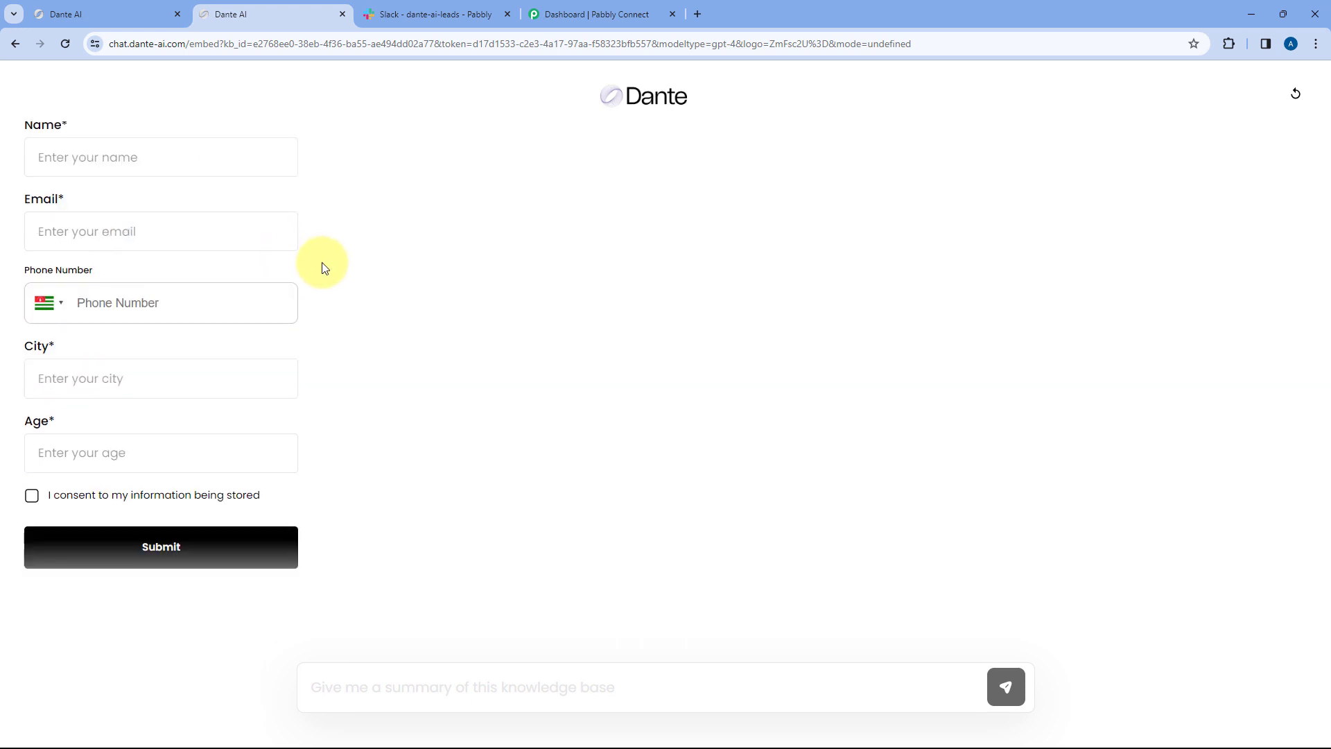
scroll(322, 267, down, 1)
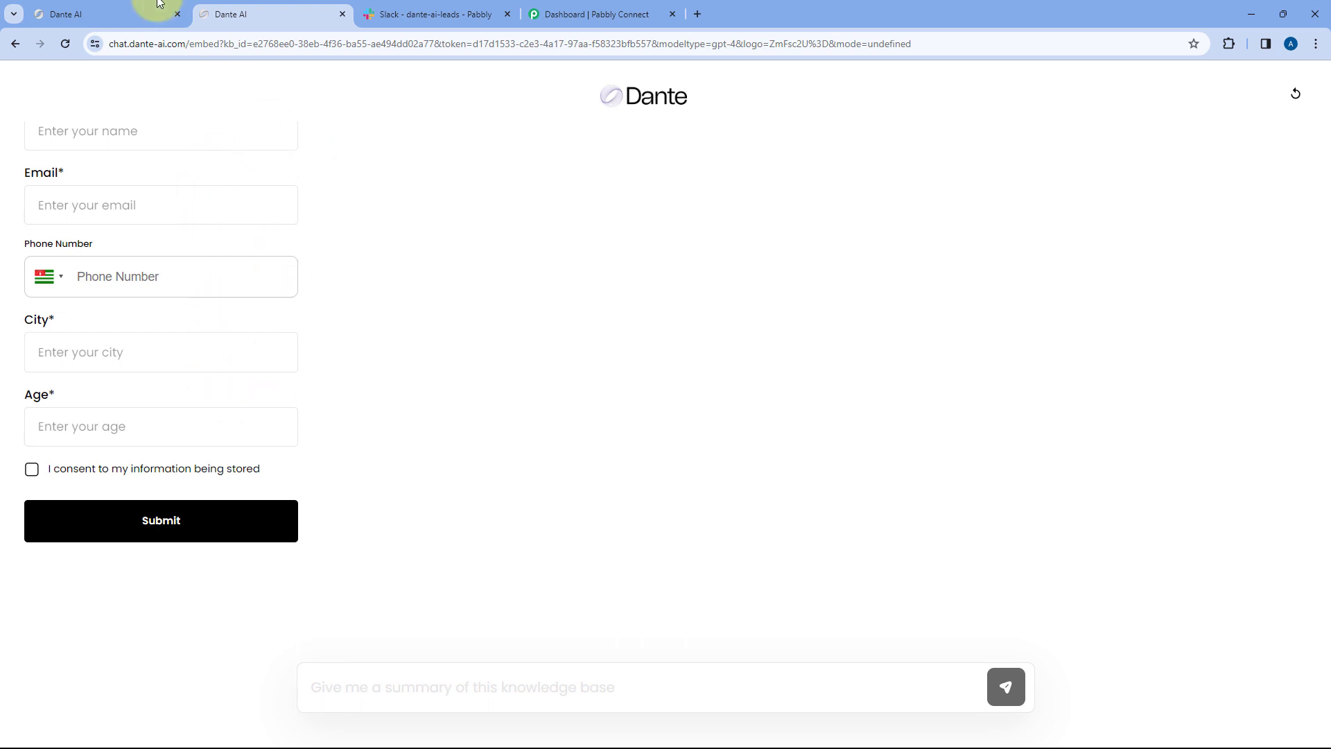
- Check both Dante tabs, then bring up Slack's empty #dante-ai-leads channel
click(158, 13)
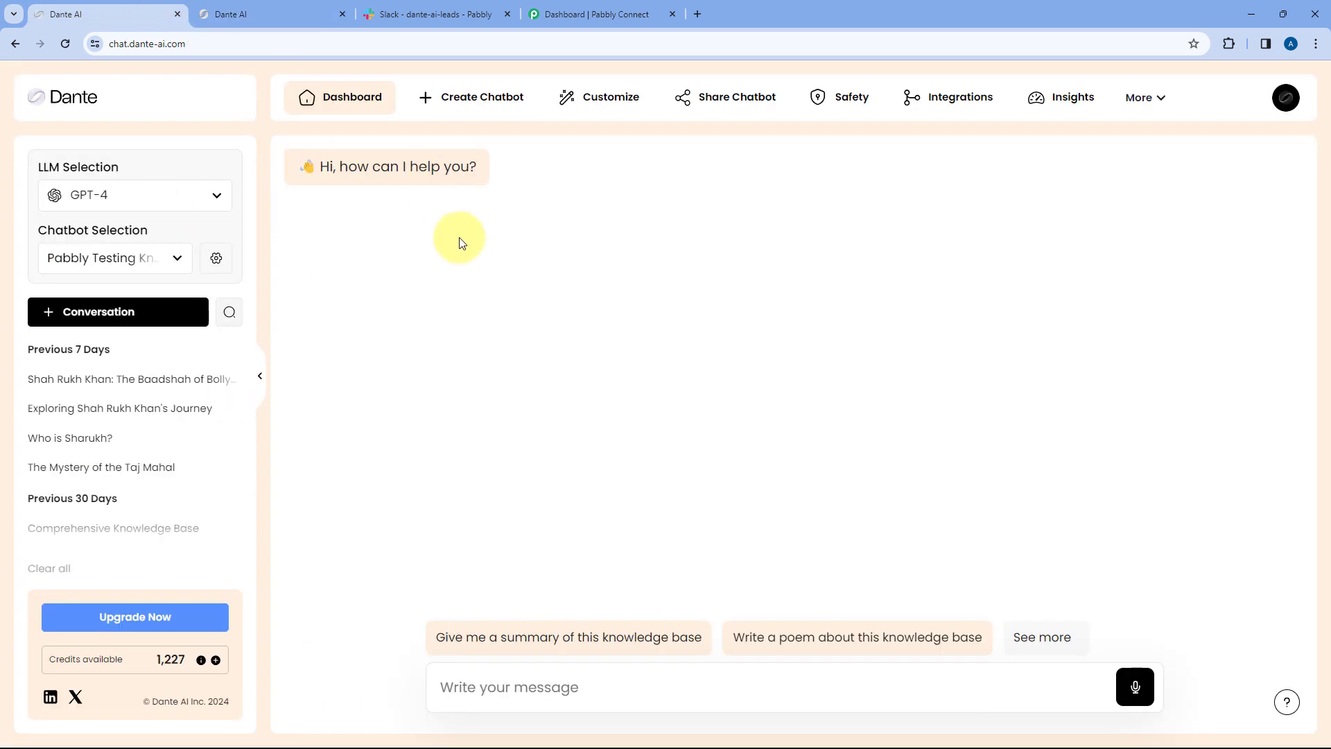
click(261, 12)
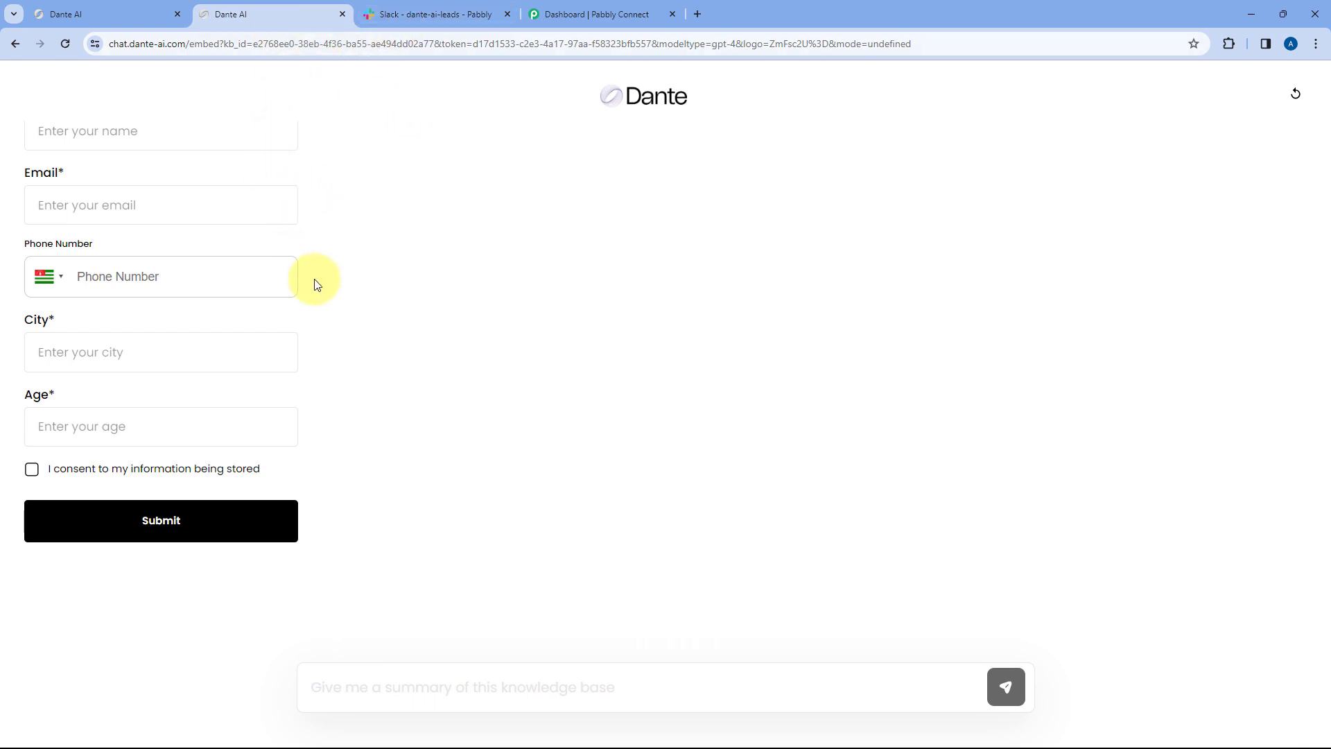
click(419, 6)
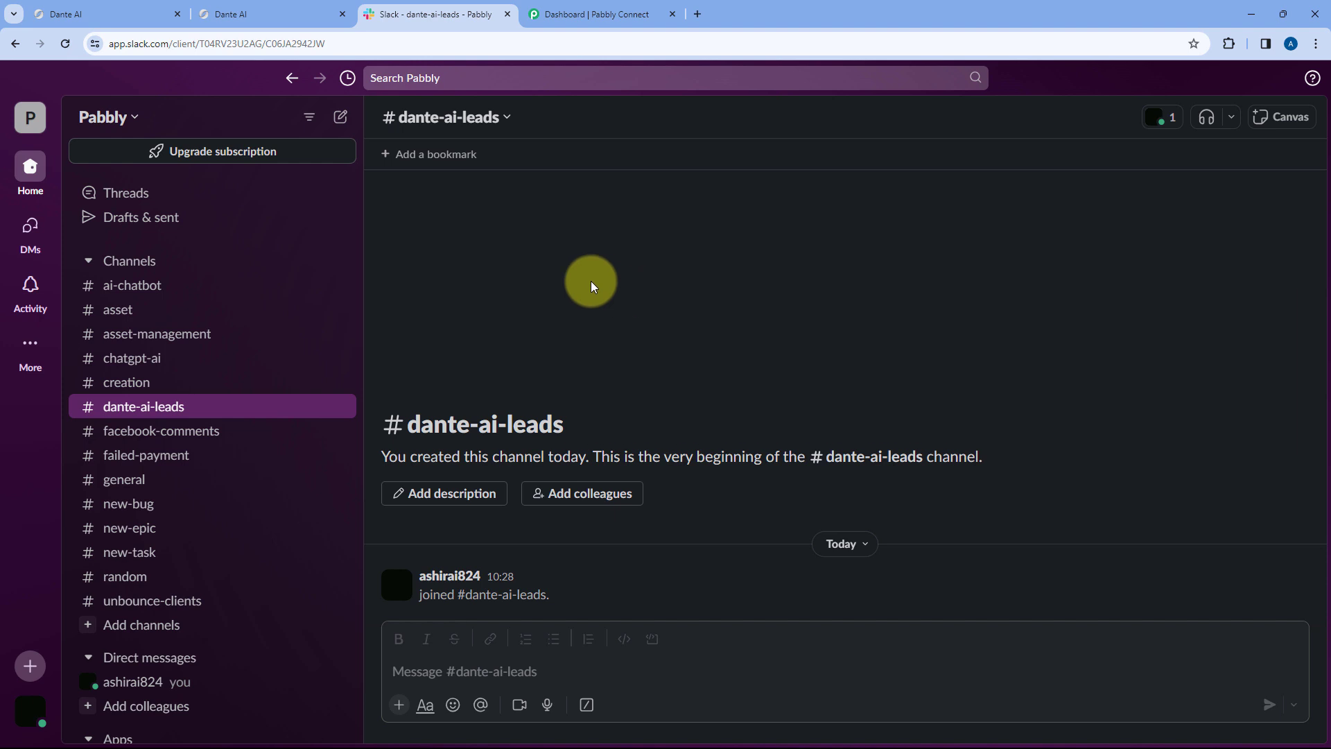
- Glance over the Dante and Slack tabs, then settle on the Pabbly Connect dashboard
click(105, 14)
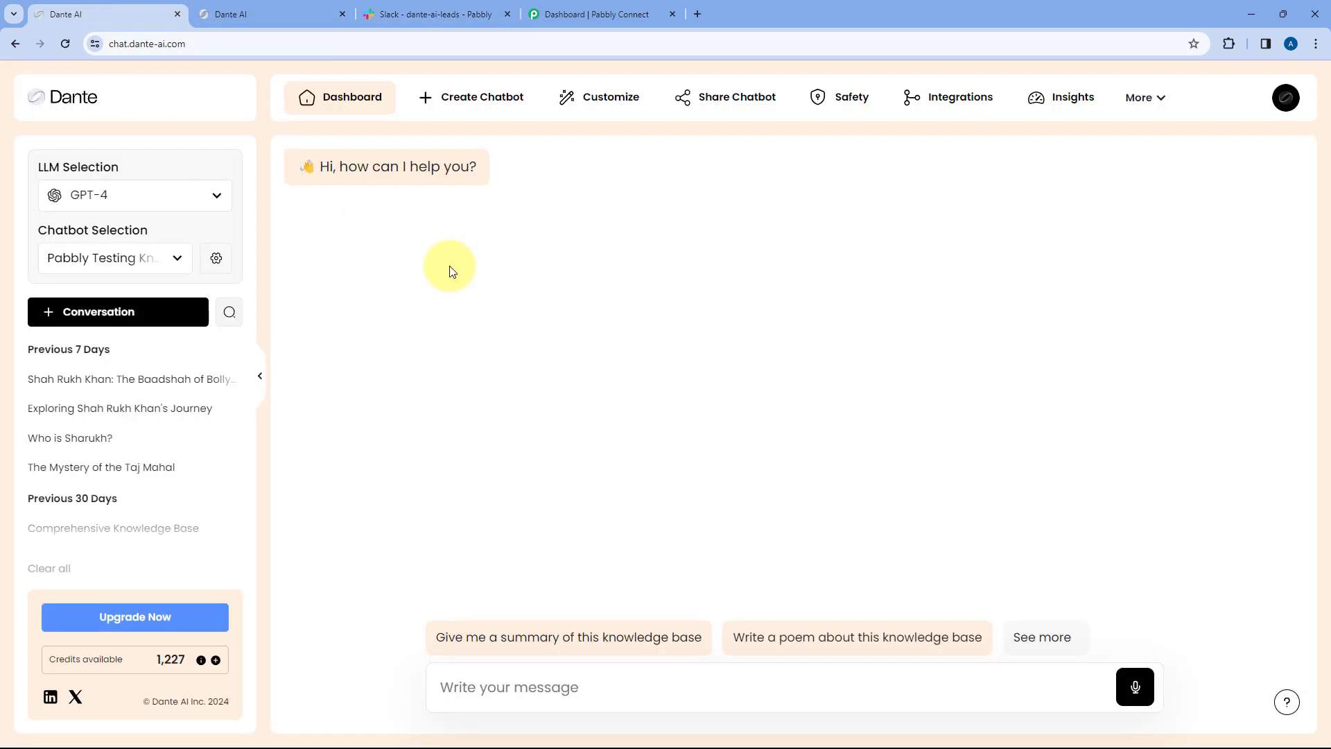
click(437, 5)
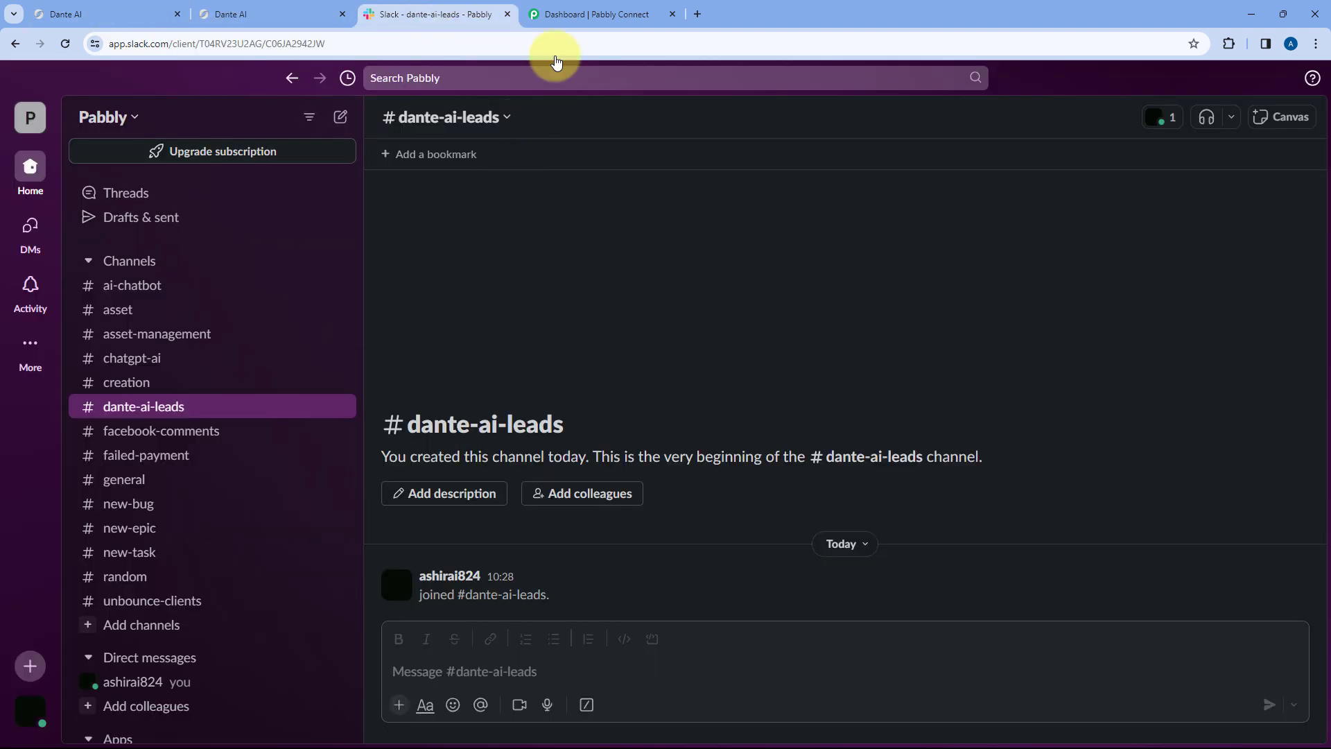
click(582, 14)
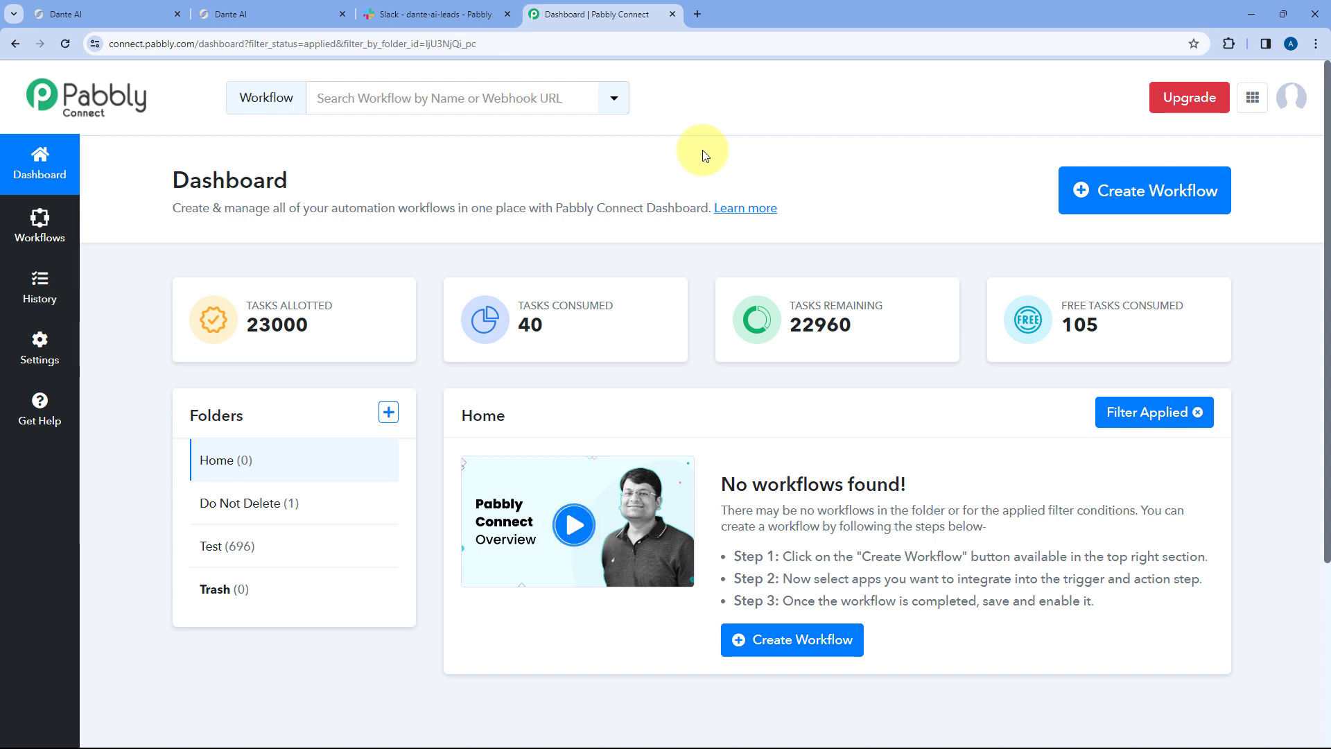
click(102, 8)
click(434, 13)
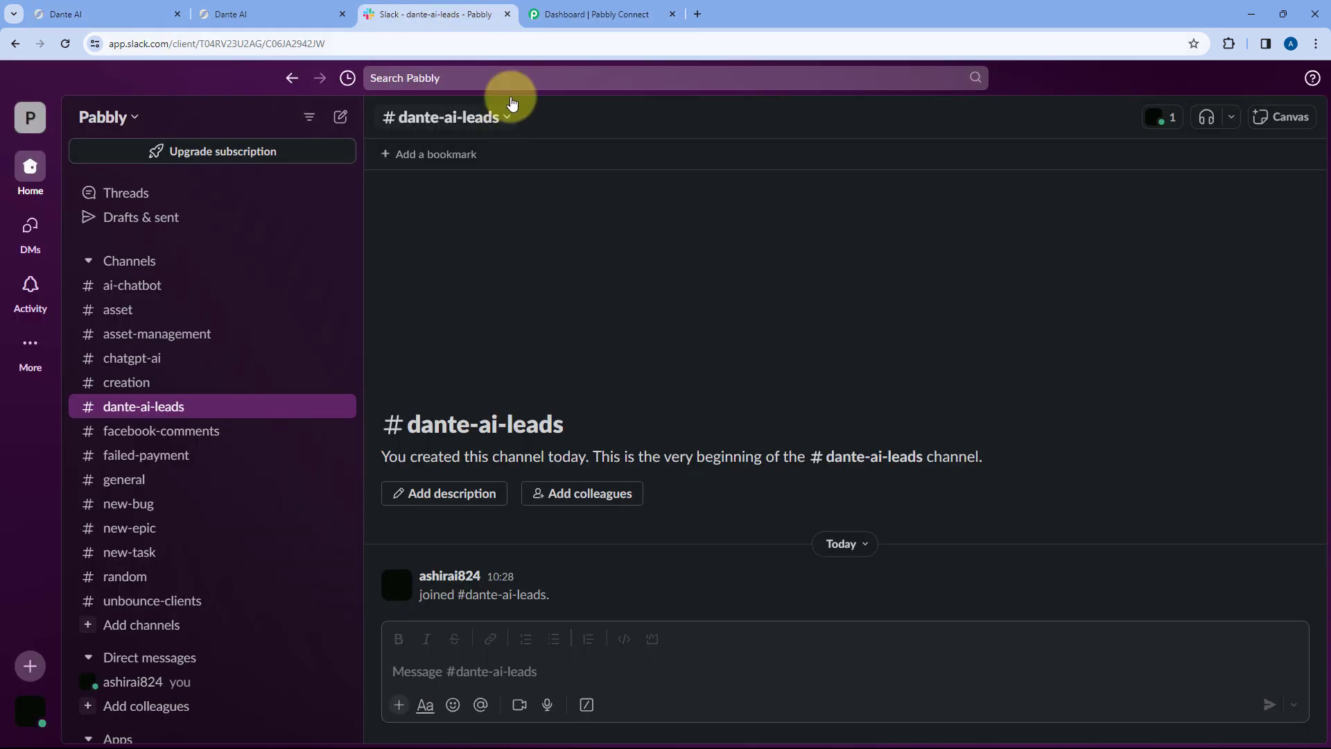
click(590, 8)
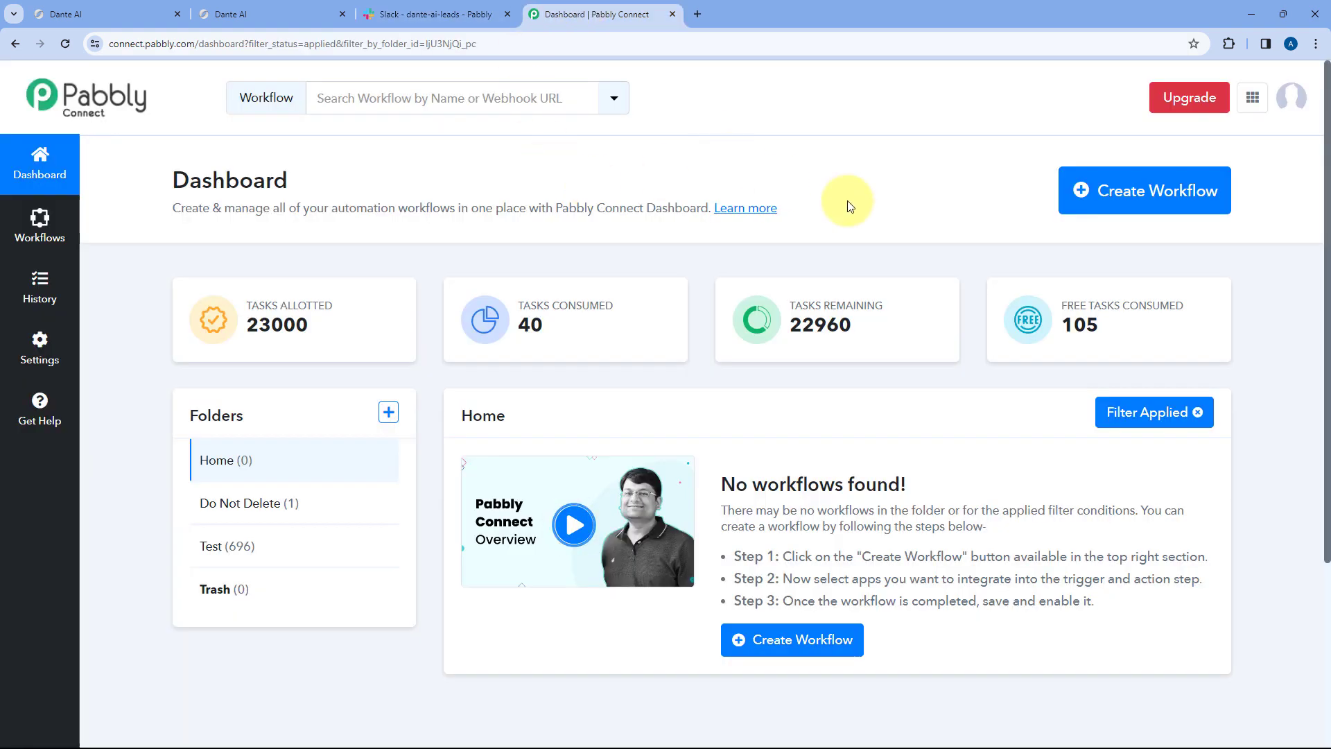
- Name a new workflow 'Dante AI to Slack', keep the Home folder, and create it
click(1105, 209)
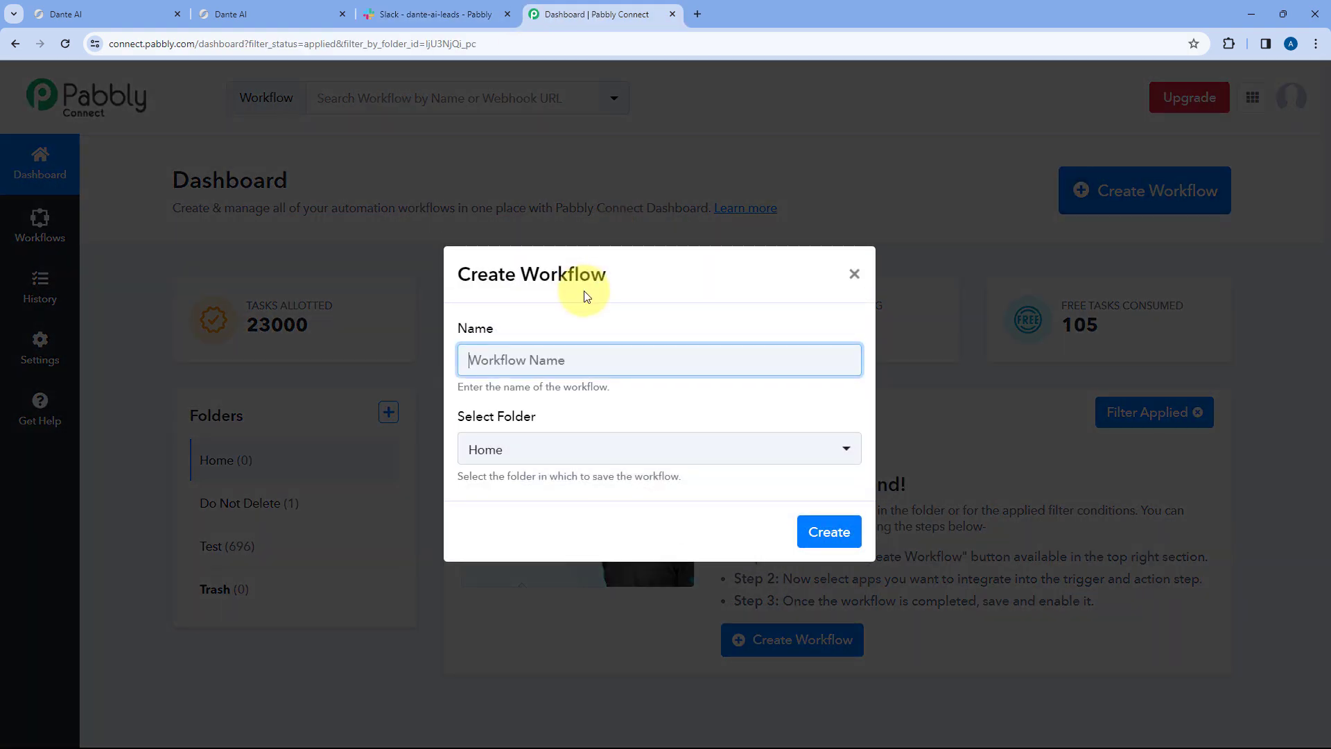
text(Dantw)
key(BackSpace)
key(BackSpace)
text(e AI to Sk)
key(BackSpace)
text(lack)
click(617, 450)
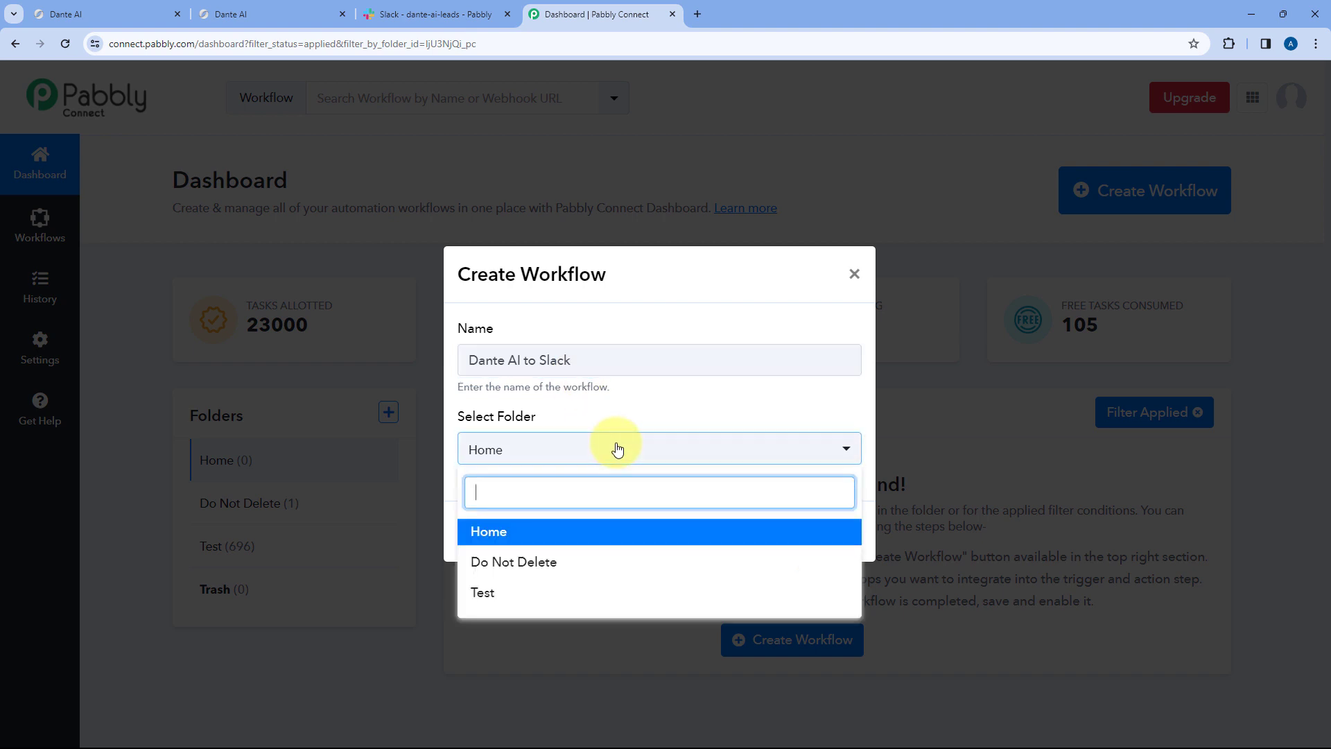
click(572, 533)
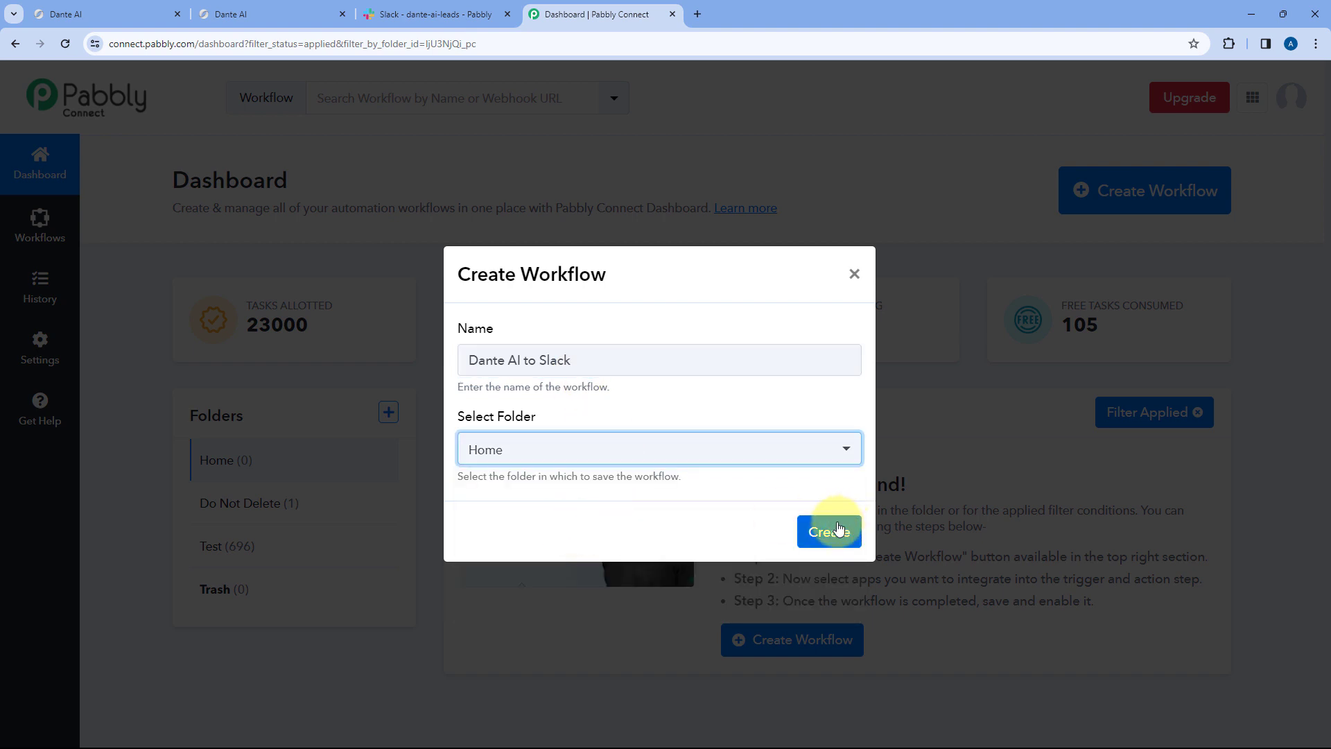
click(837, 529)
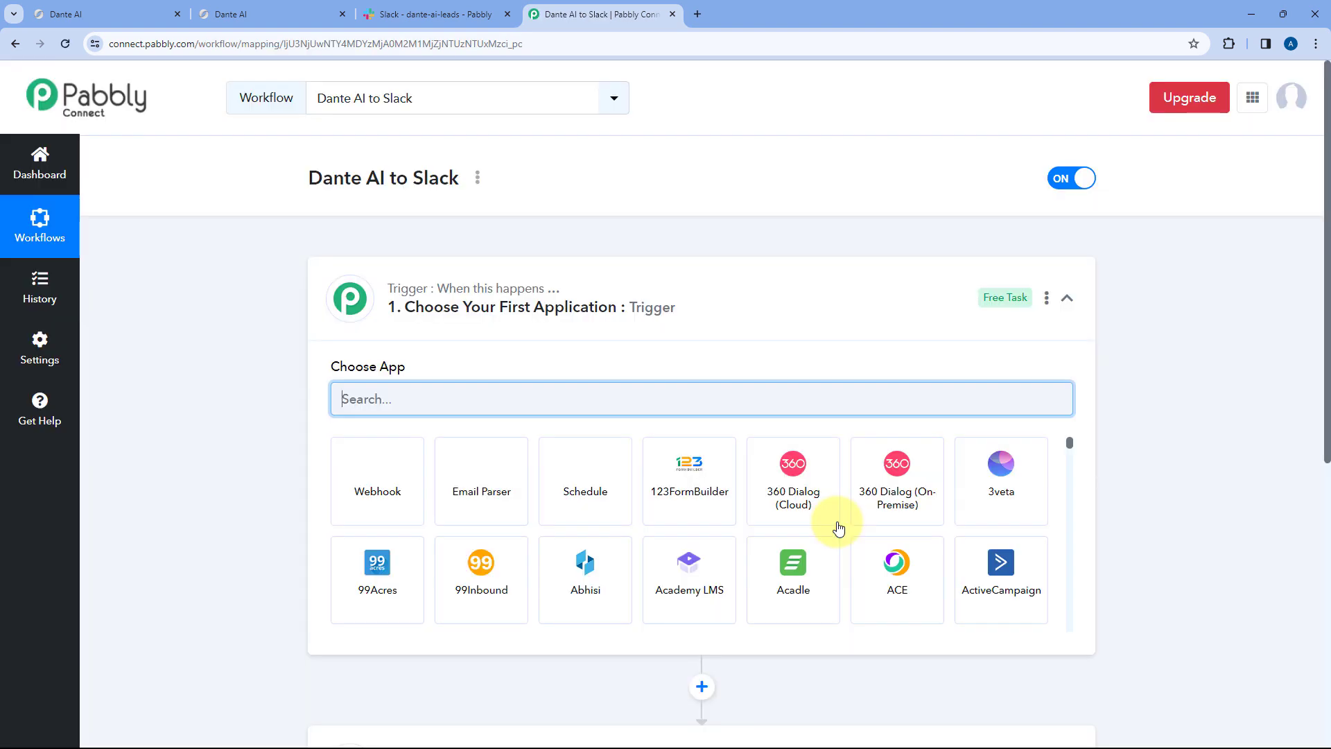
click(721, 281)
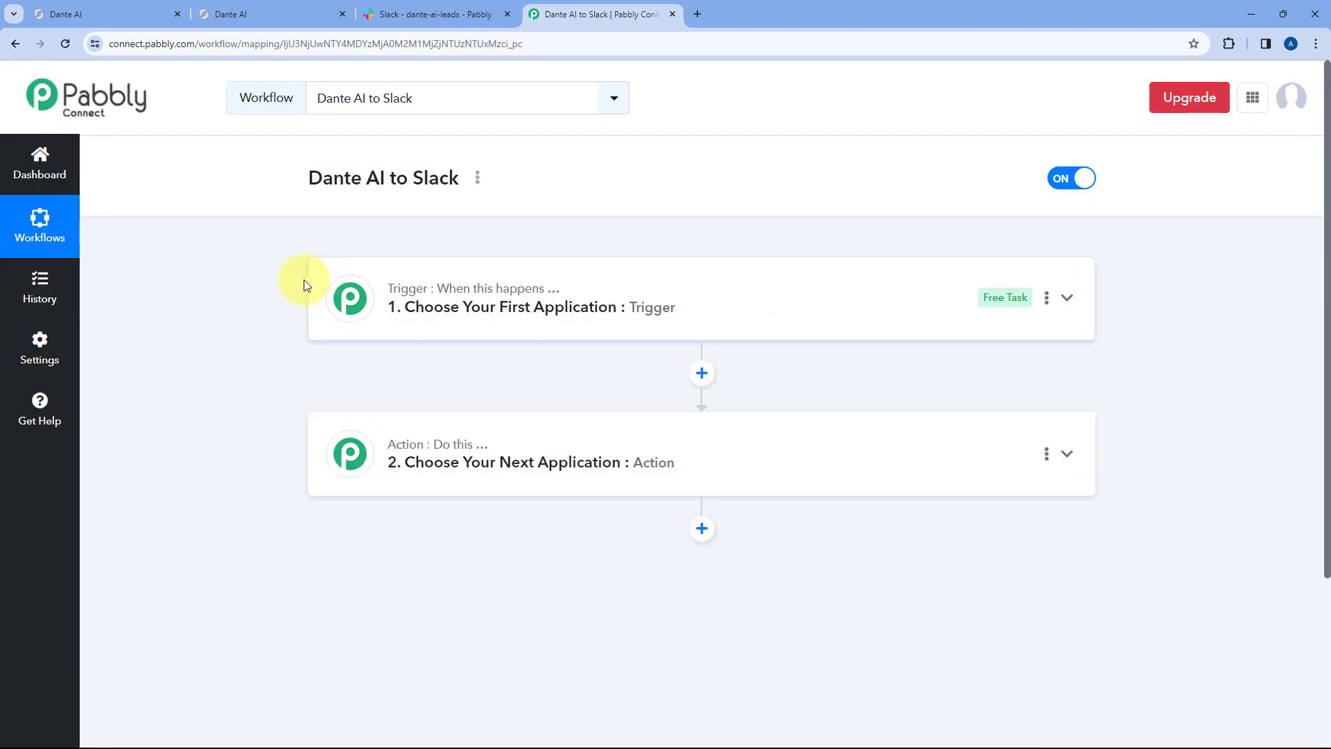
scroll(270, 297, down, 1)
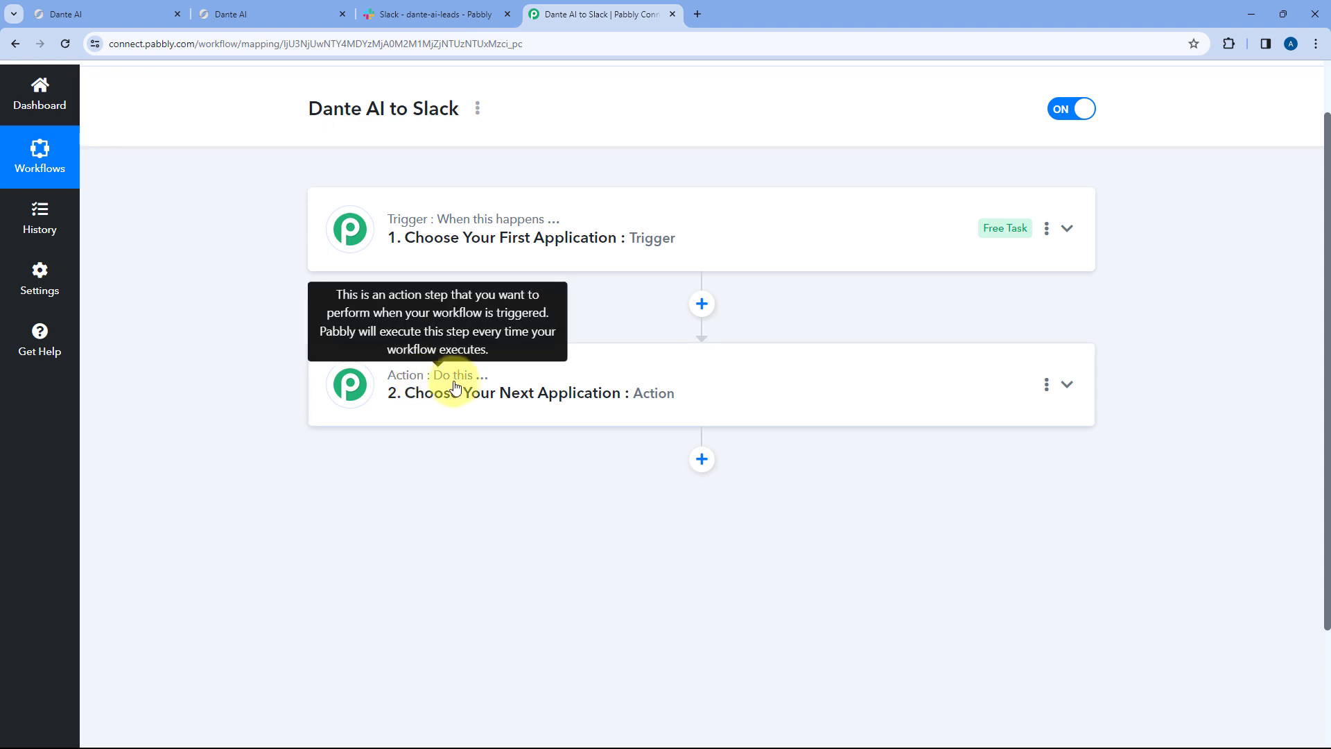
click(704, 221)
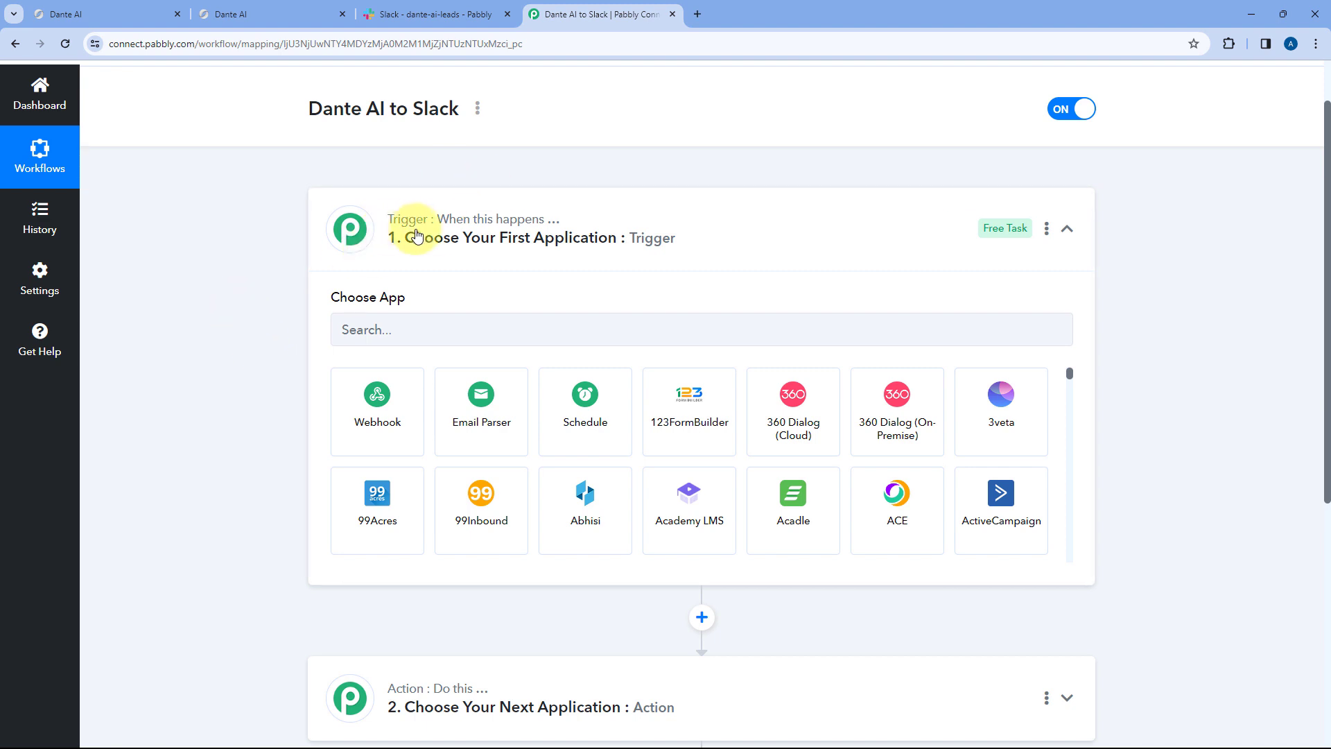
click(114, 15)
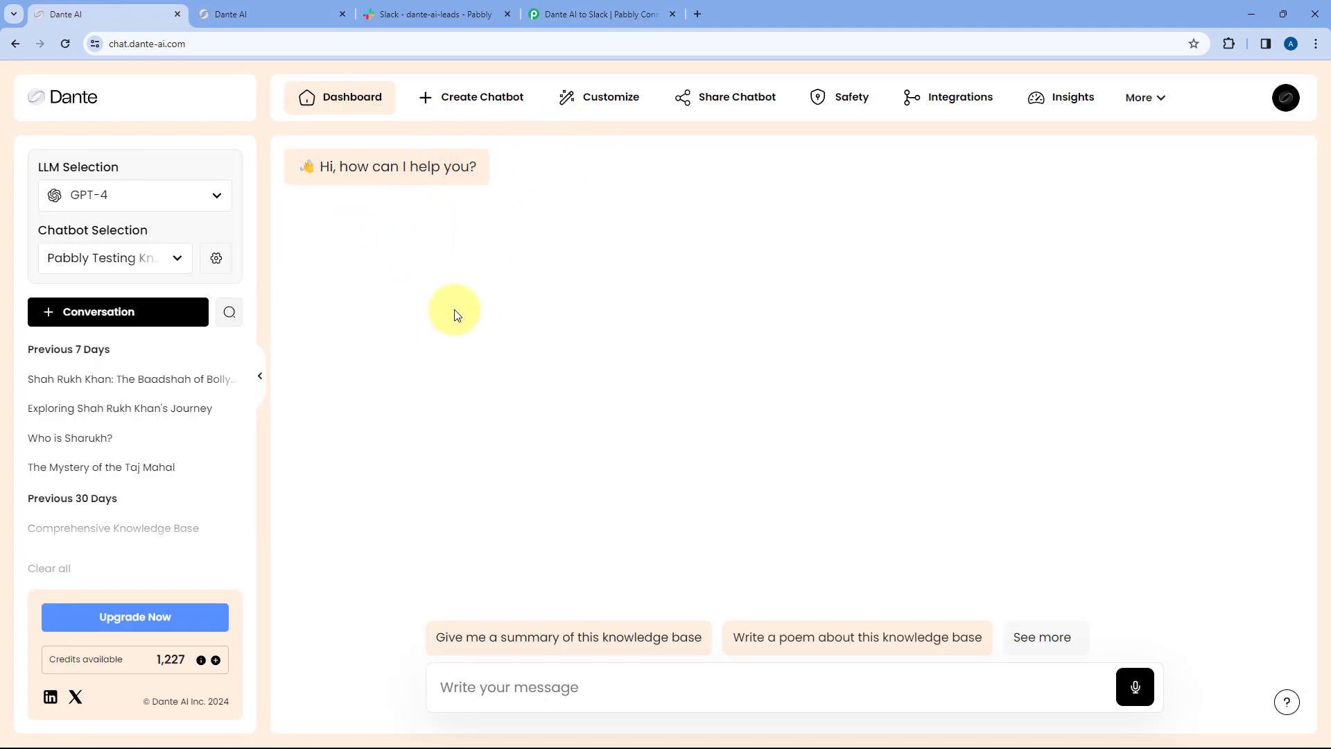
click(594, 14)
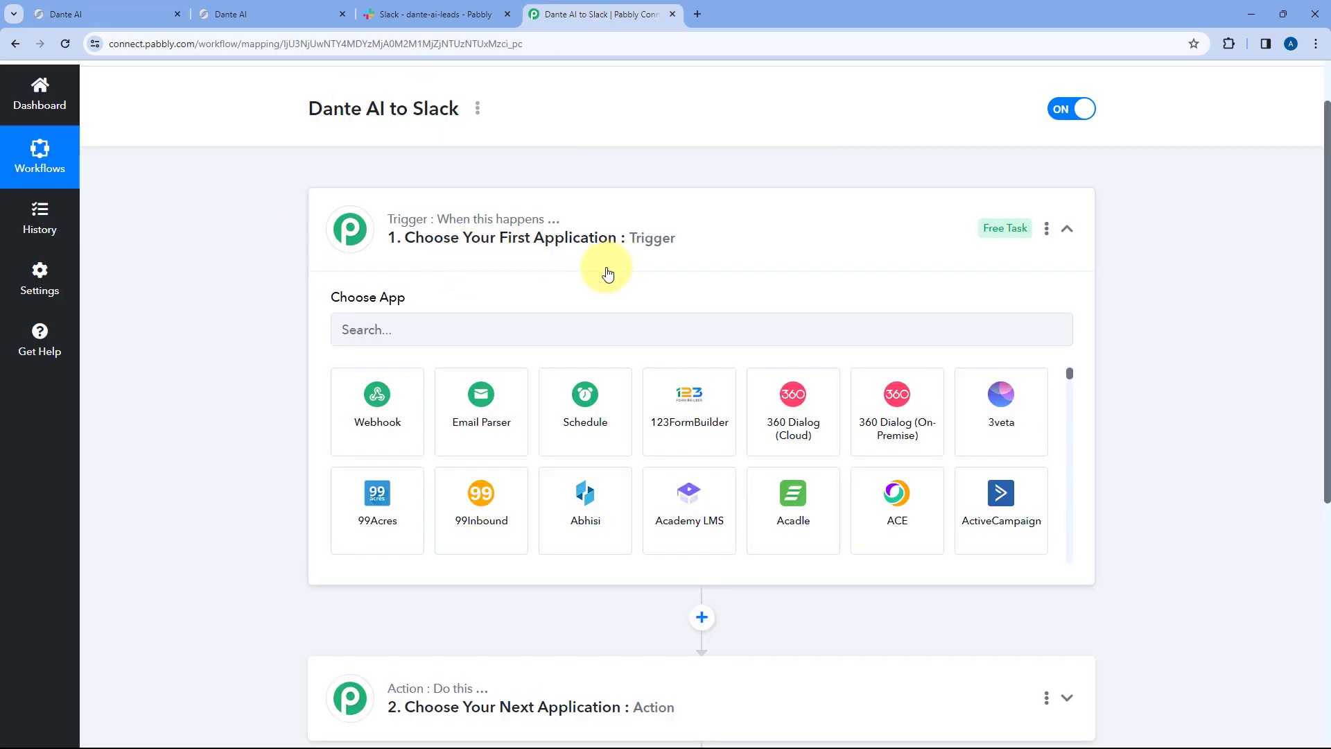
click(291, 13)
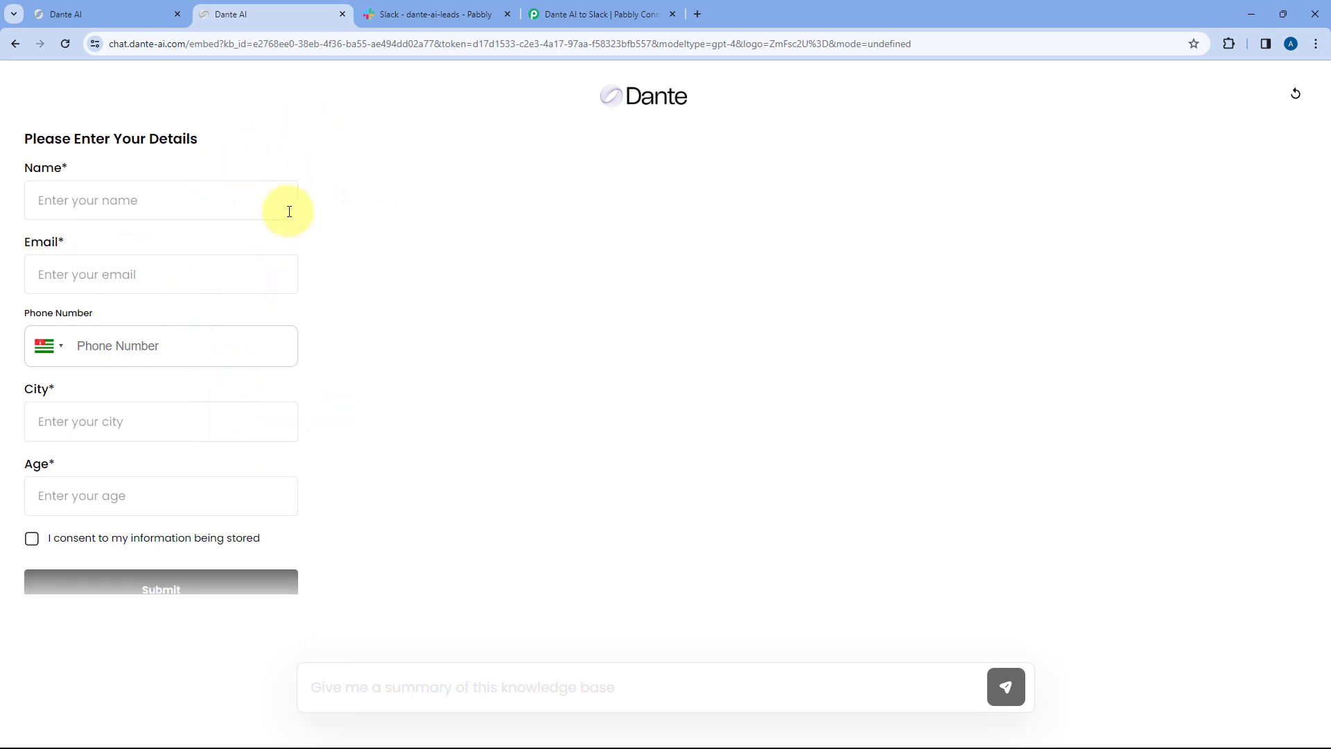
click(568, 13)
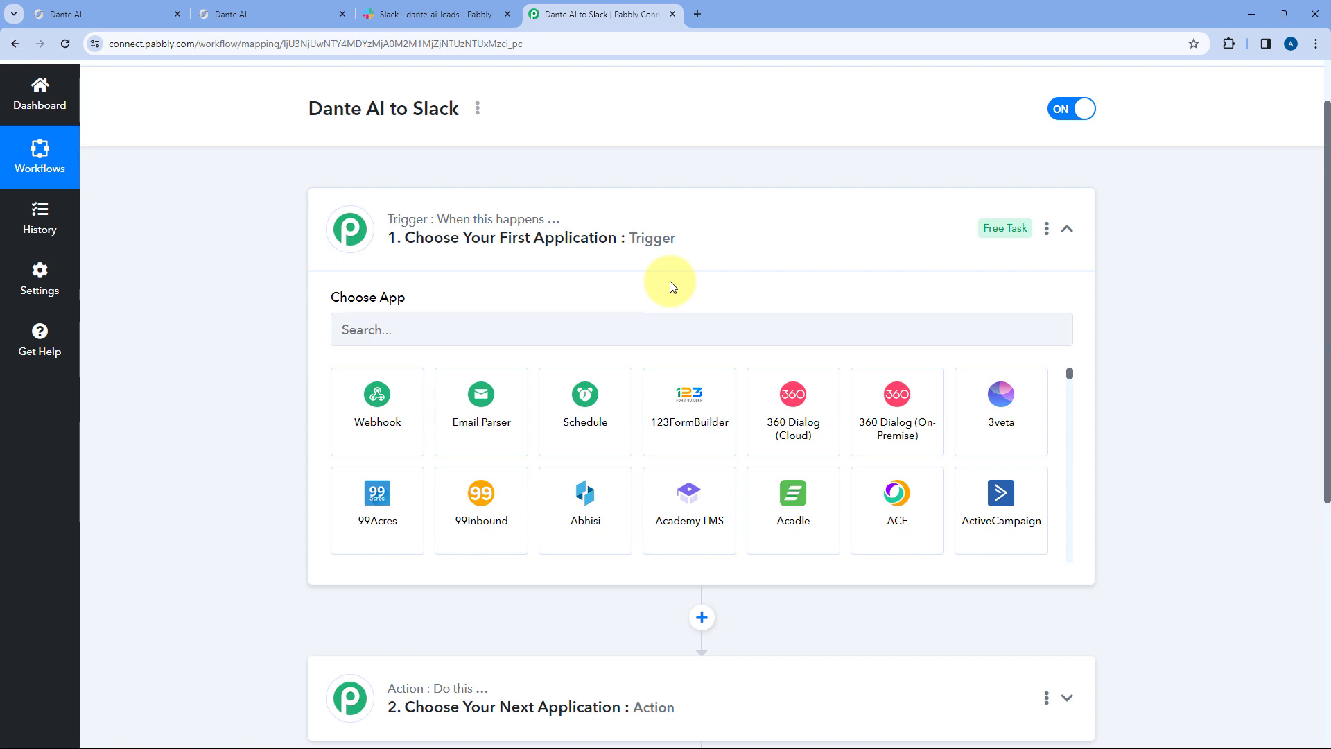
scroll(314, 354, up, 2)
scroll(313, 351, down, 1)
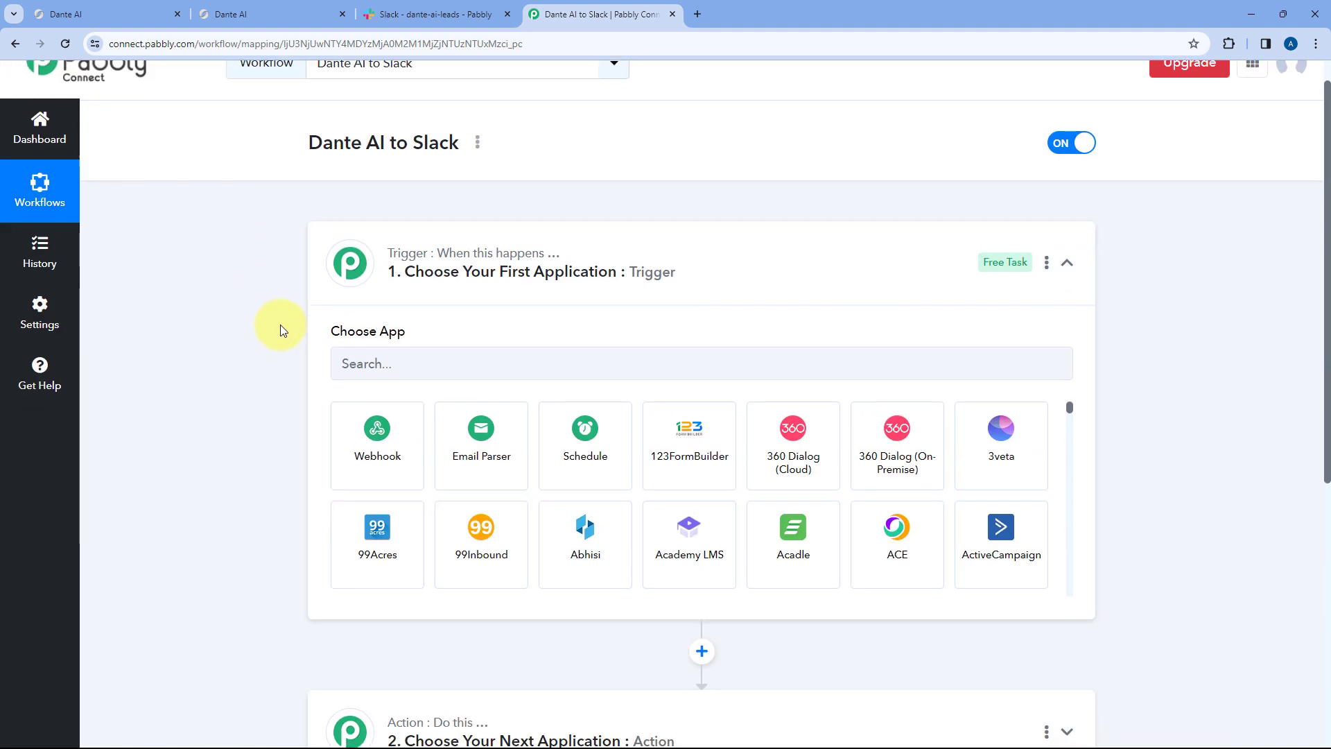
scroll(280, 324, down, 3)
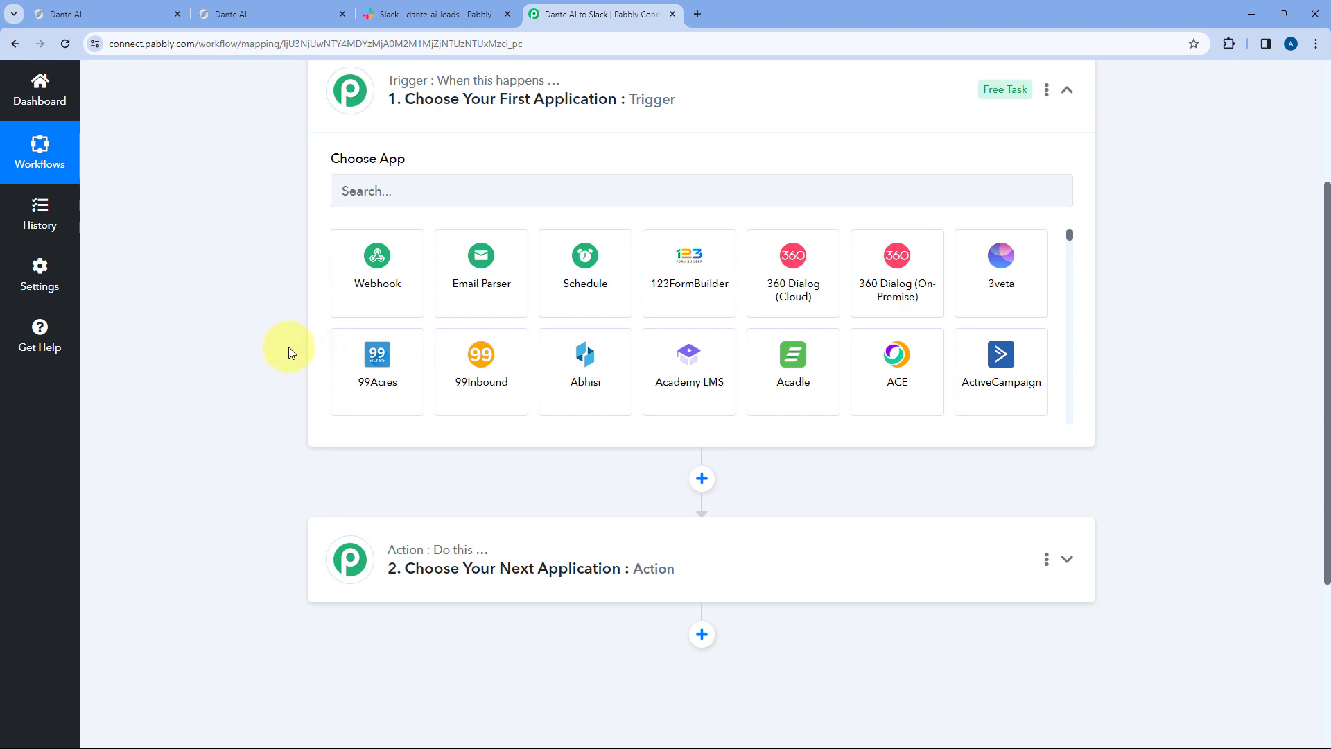
scroll(290, 354, down, 1)
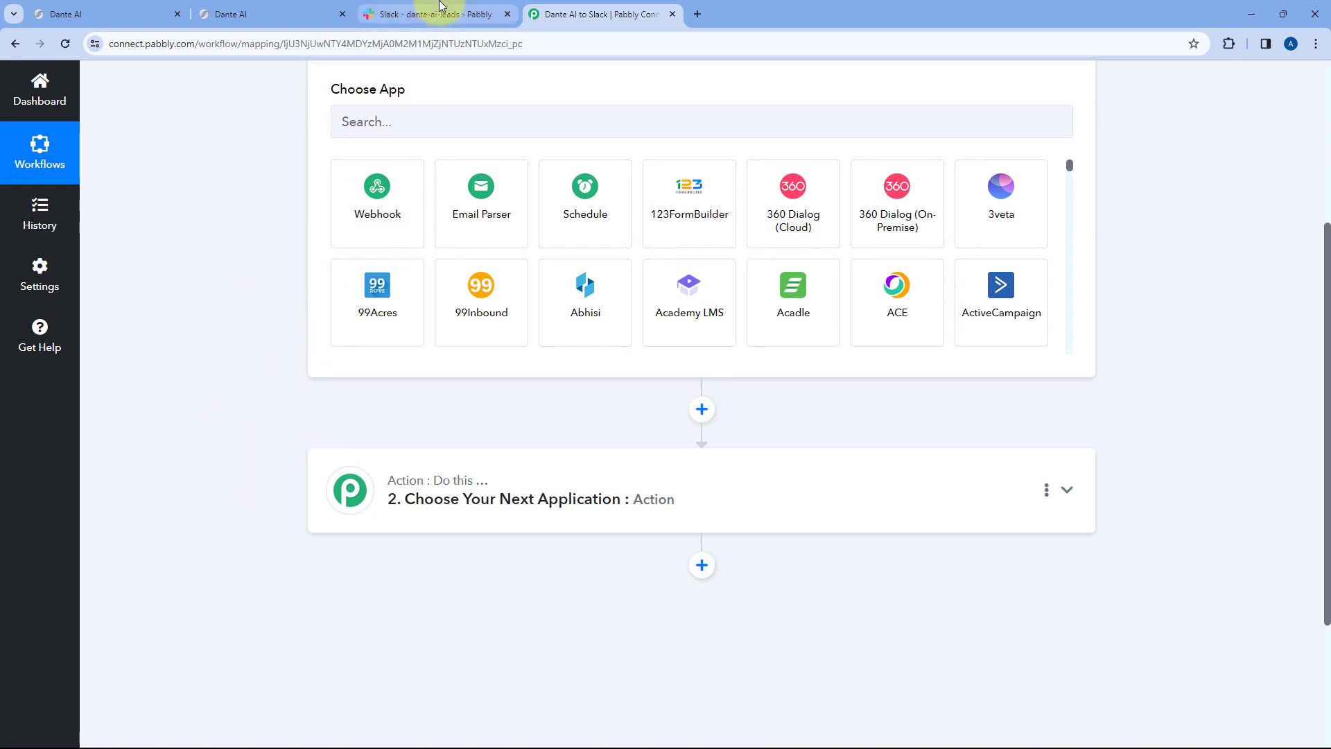
click(438, 9)
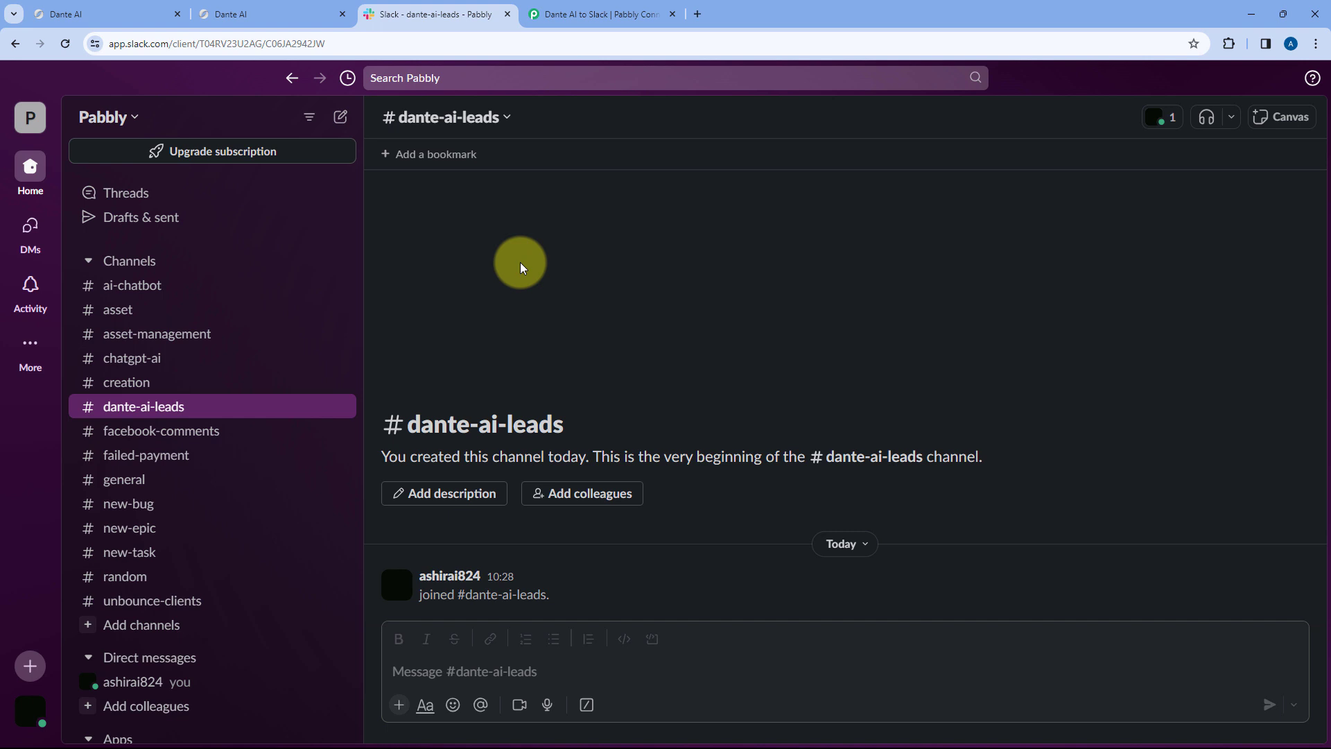
click(652, 11)
scroll(283, 214, up, 2)
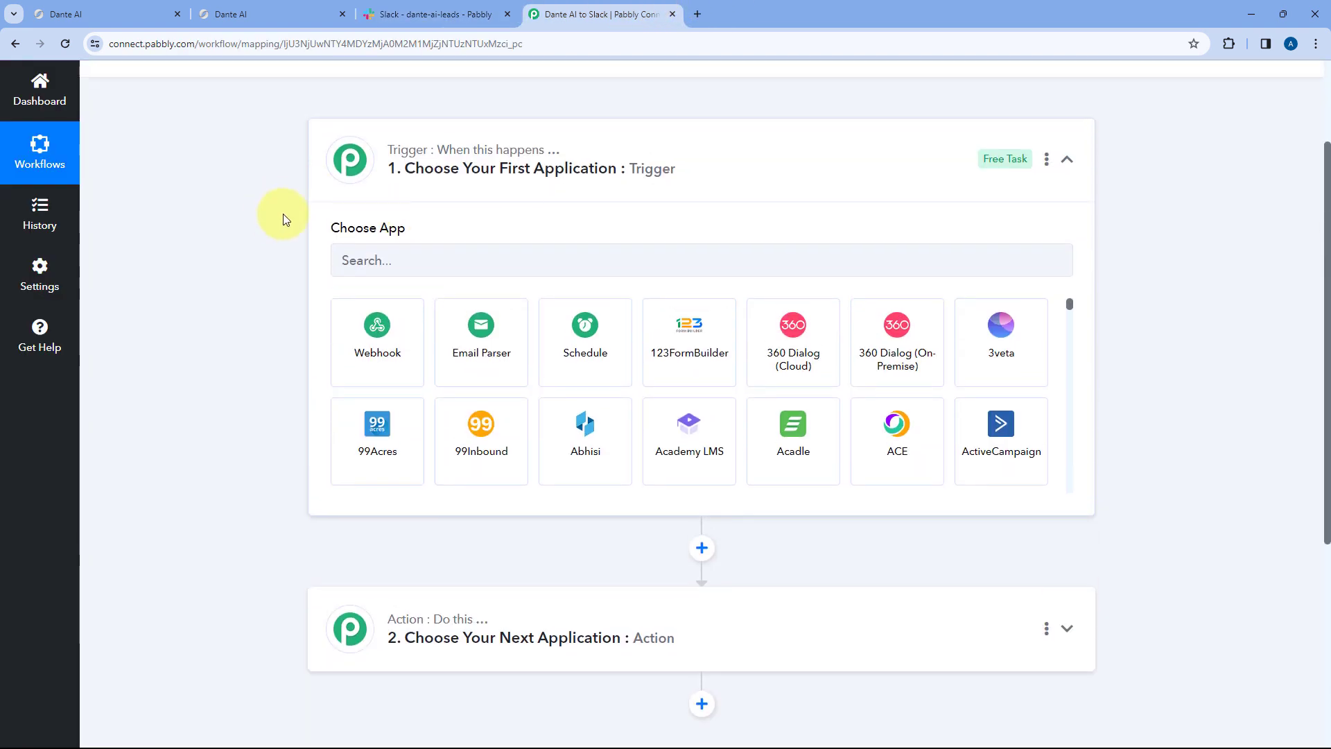
- Choose Dante AI as the trigger app
click(398, 259)
text(Dante AI)
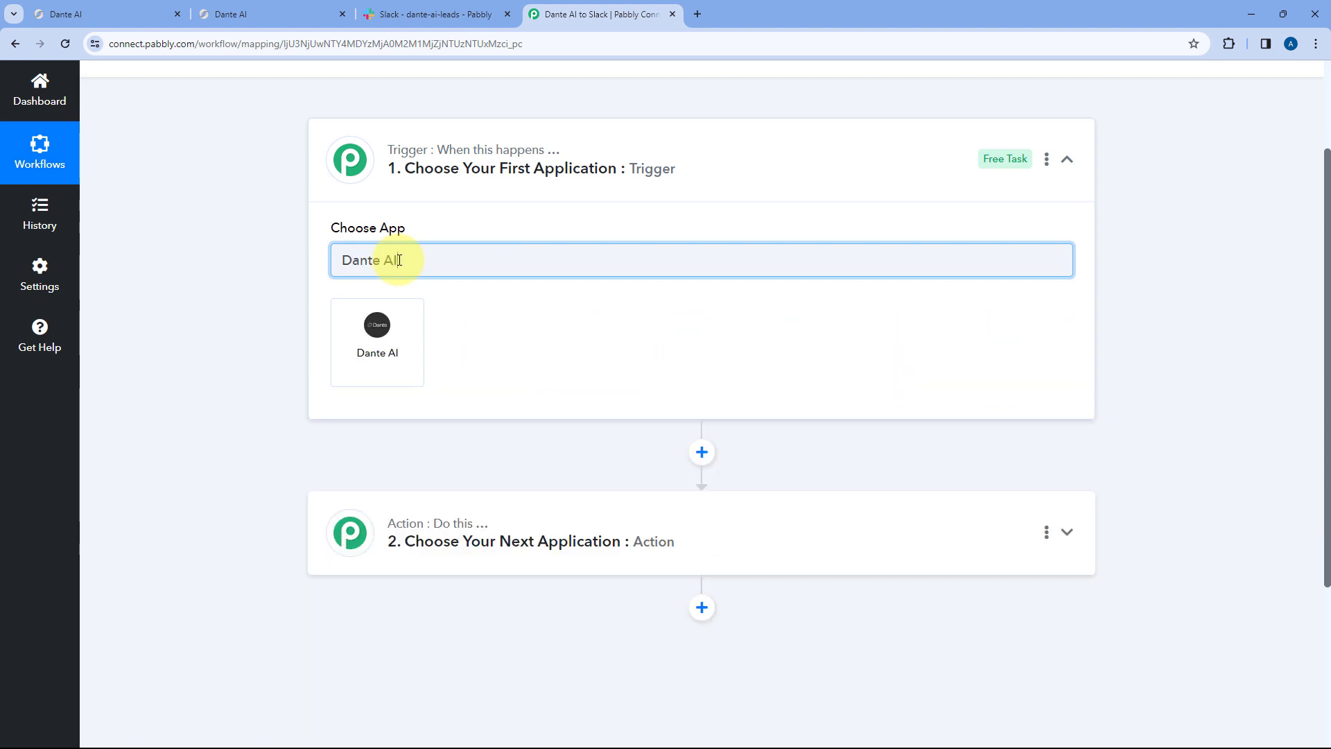
click(389, 324)
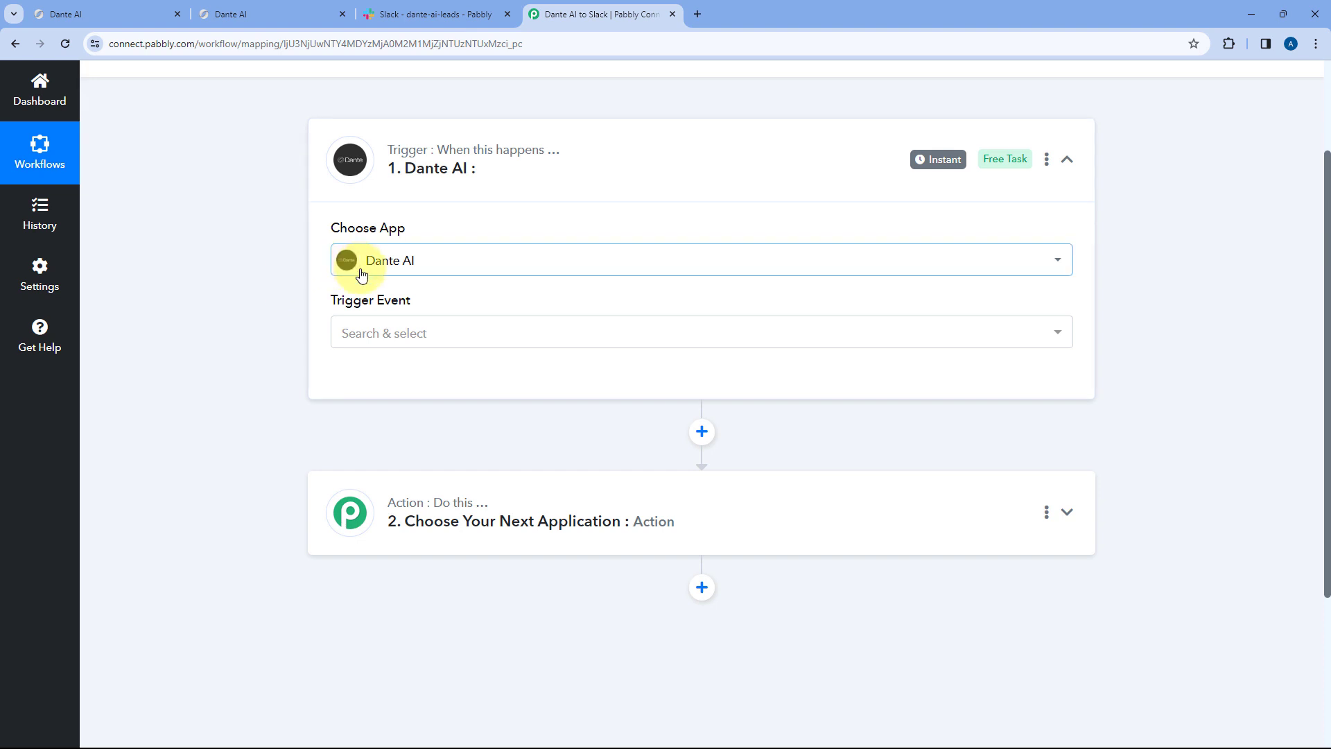
- Set the trigger event to Lead Capture and open the account connection panel
scroll(321, 298, down, 1)
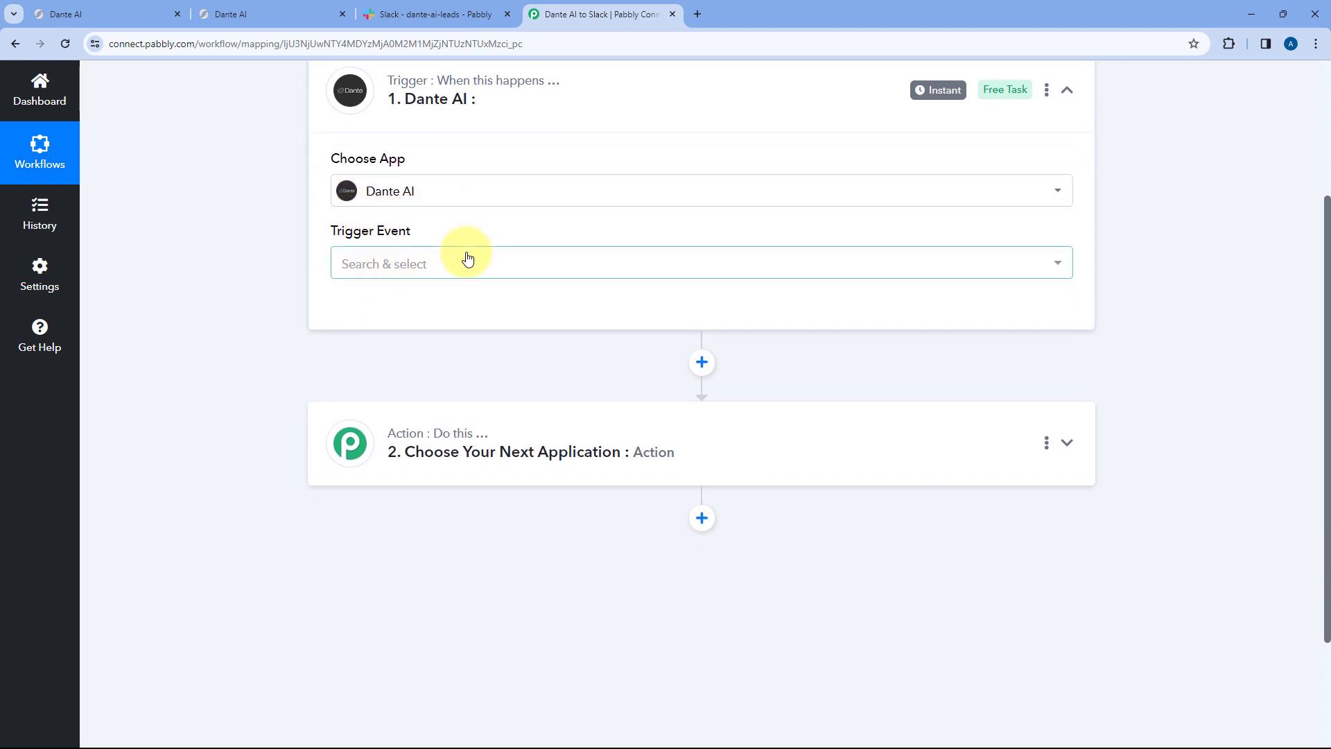
click(467, 260)
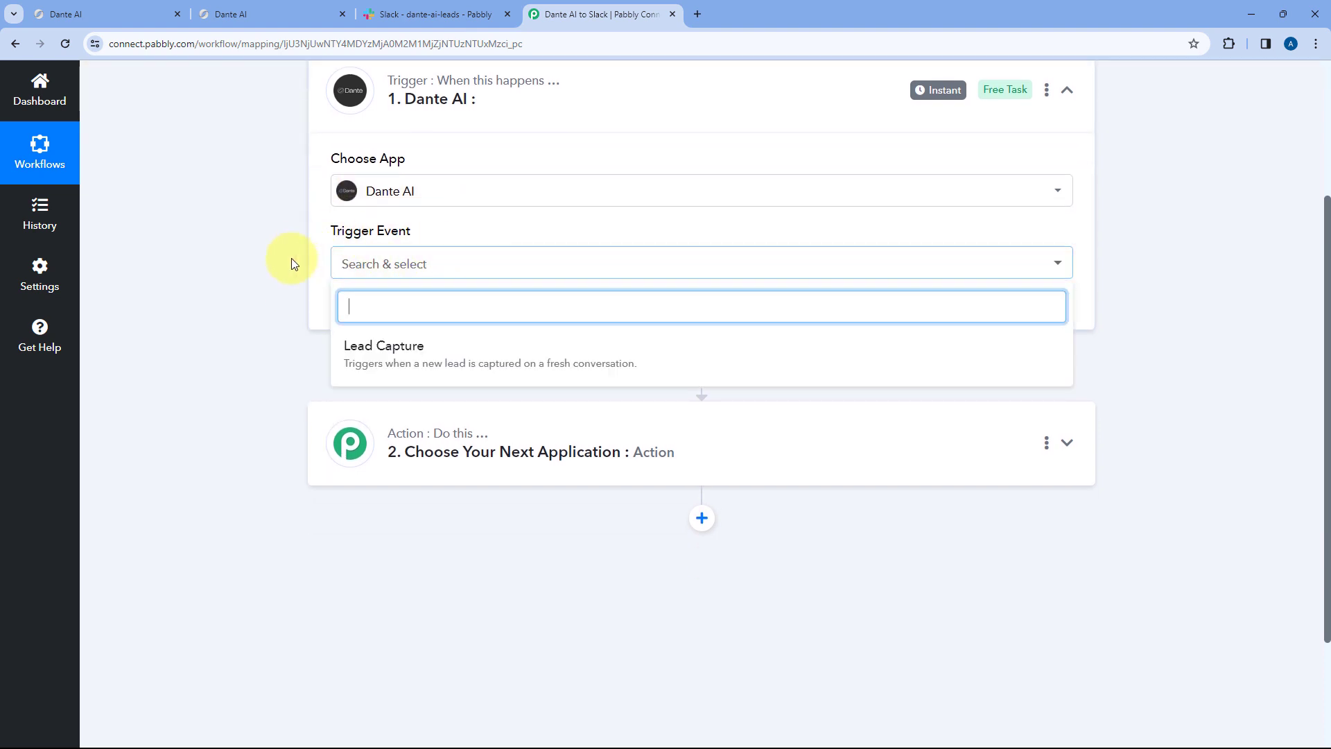
click(448, 346)
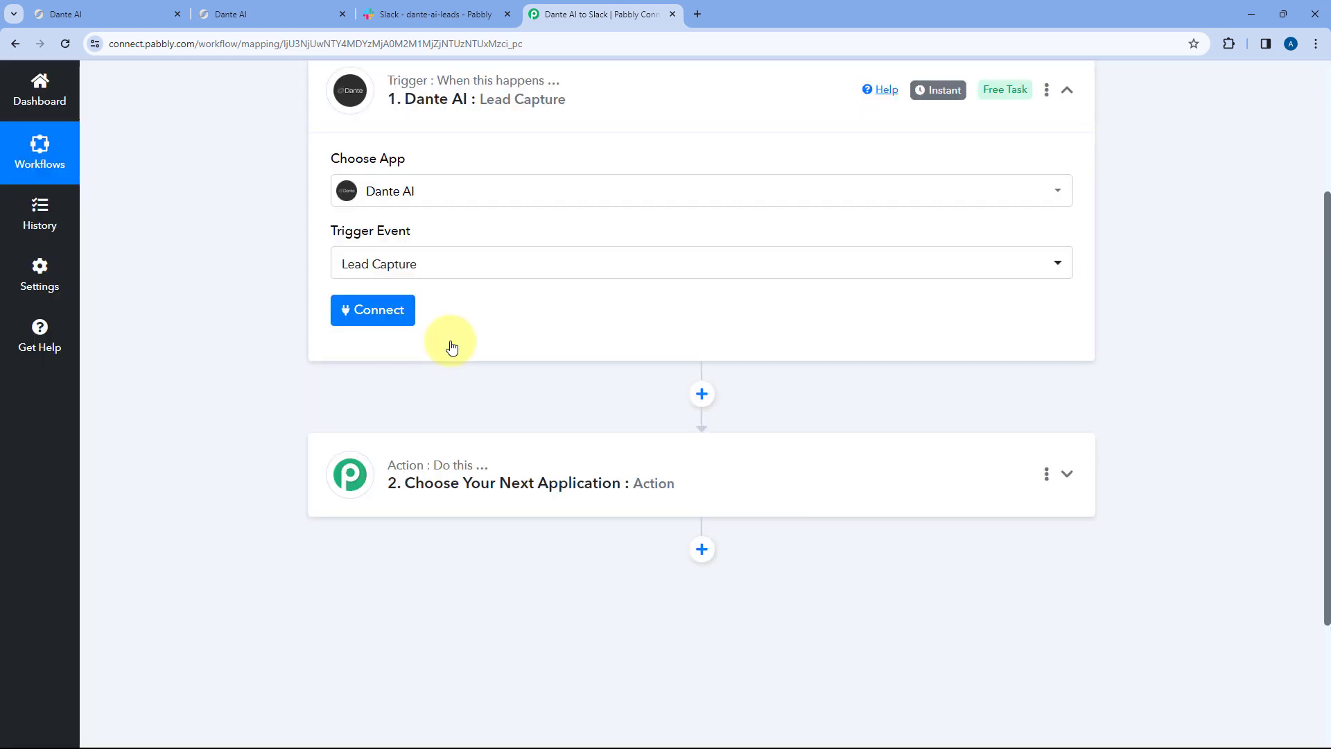
click(393, 312)
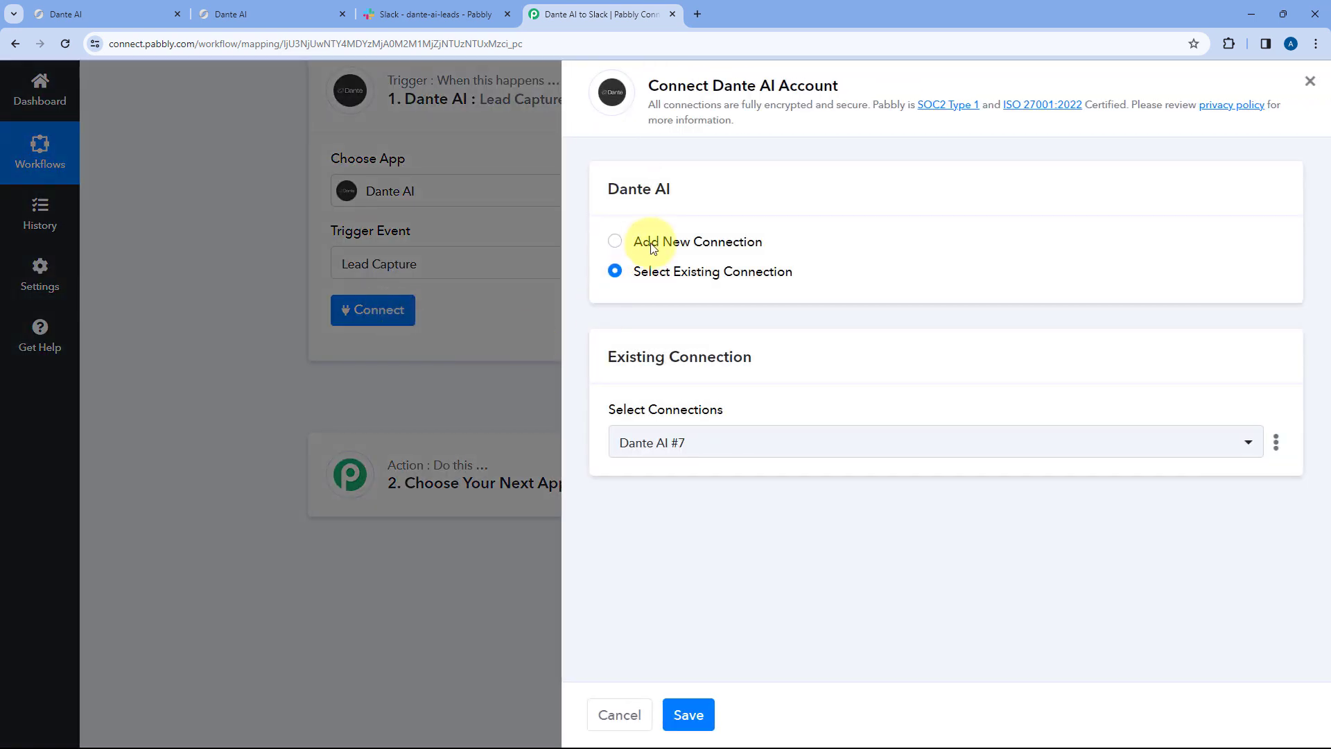
- Choose Add New Connection (Dante AI #8), then switch to the Dante AI dashboard
click(614, 242)
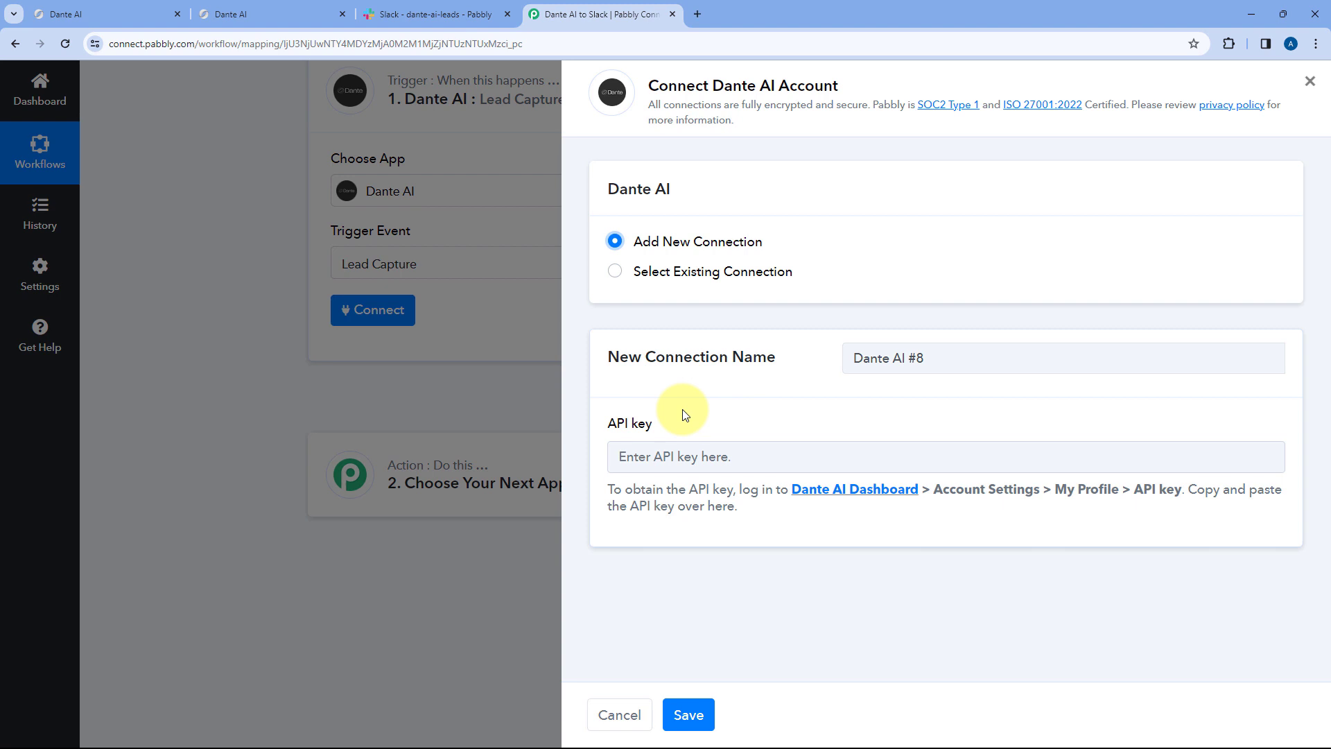
click(104, 14)
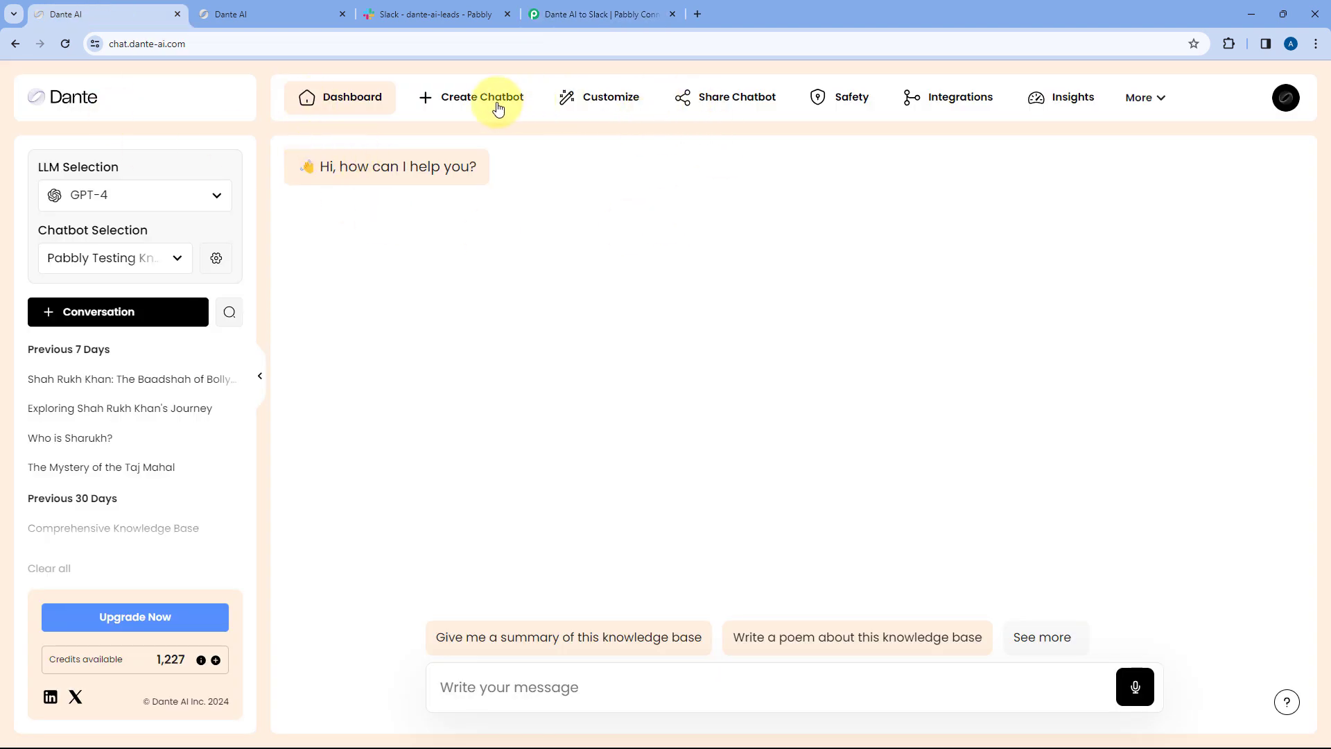
- Copy the Zapier API key from Dante AI's Integrations page and return to Pabbly Connect
click(941, 101)
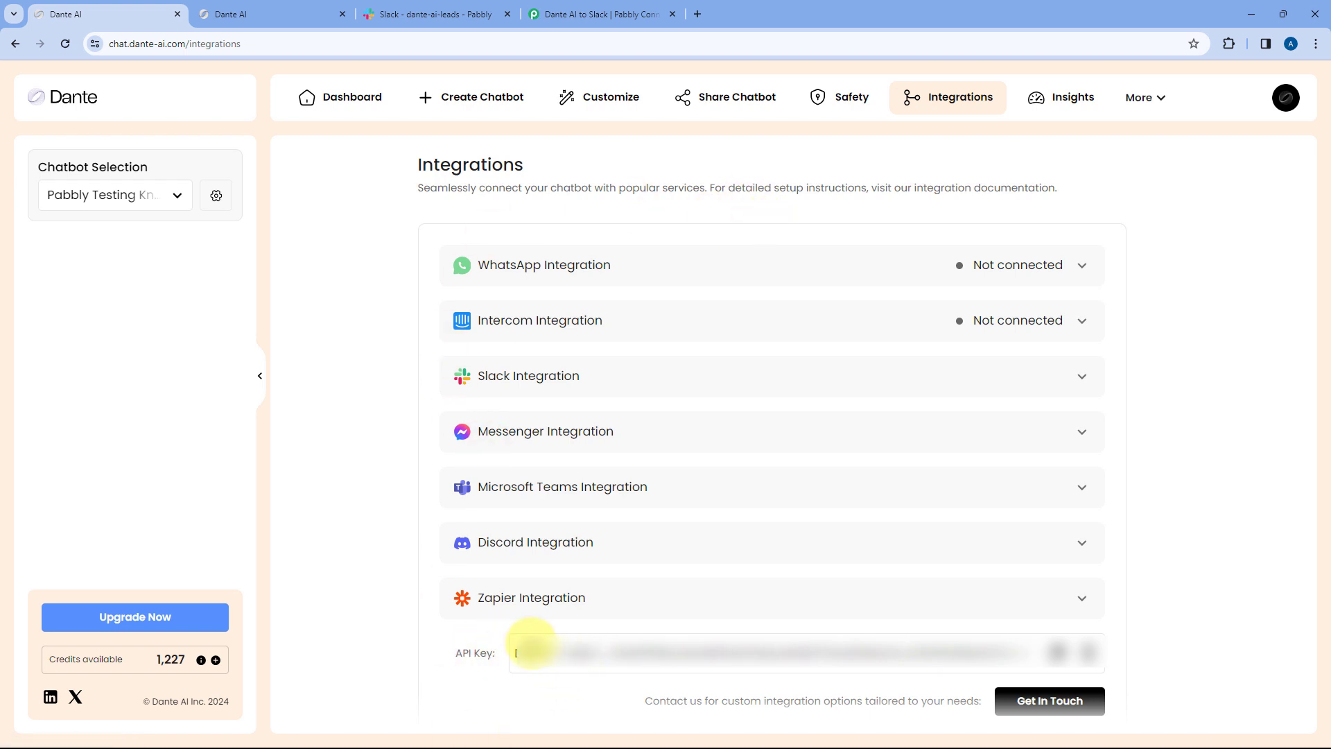
click(1057, 653)
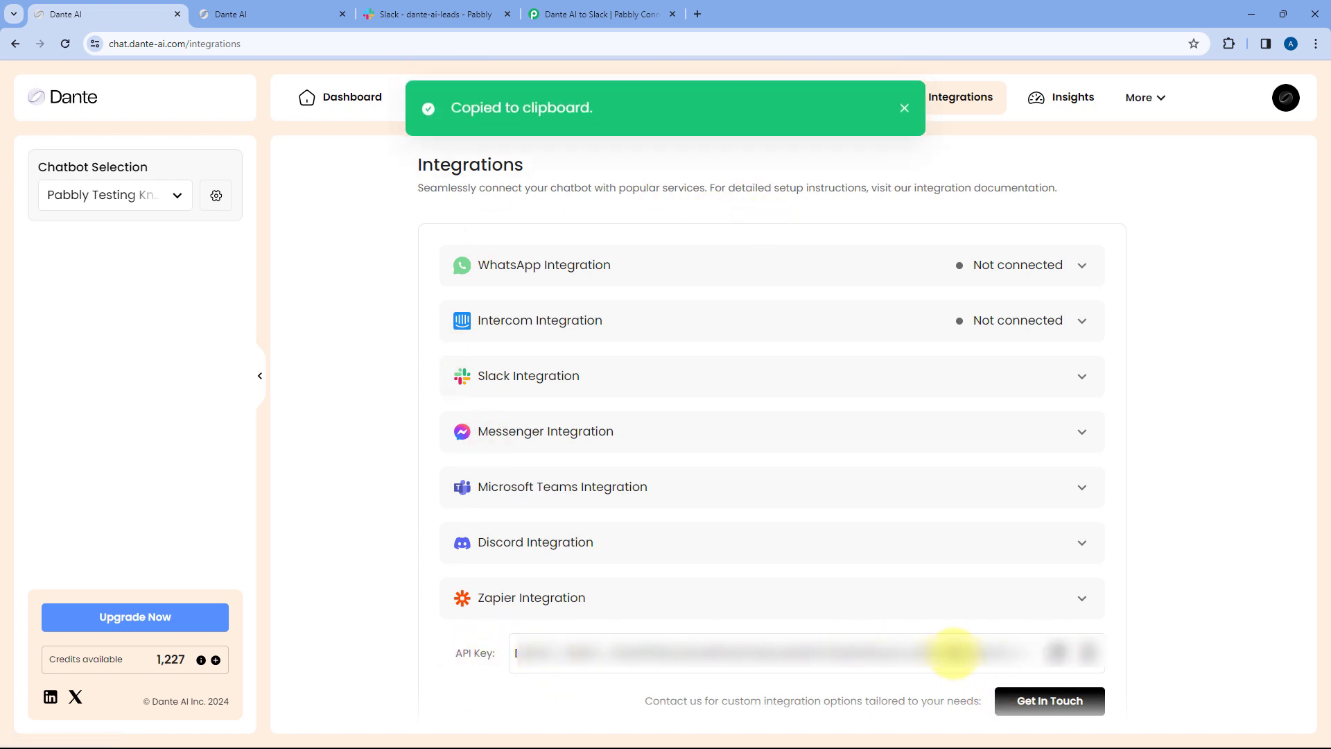
click(627, 14)
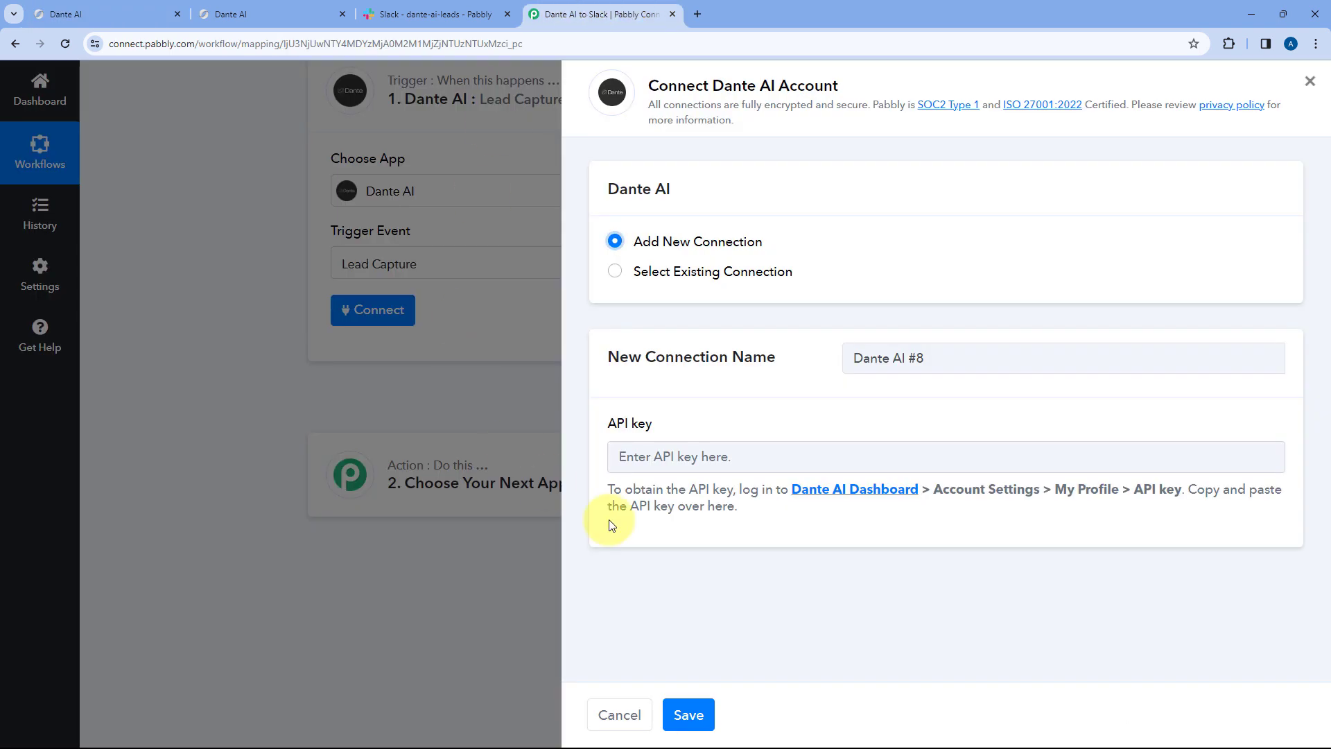
- Paste the copied API key into the Dante AI connection and save it
right_click(657, 456)
click(709, 295)
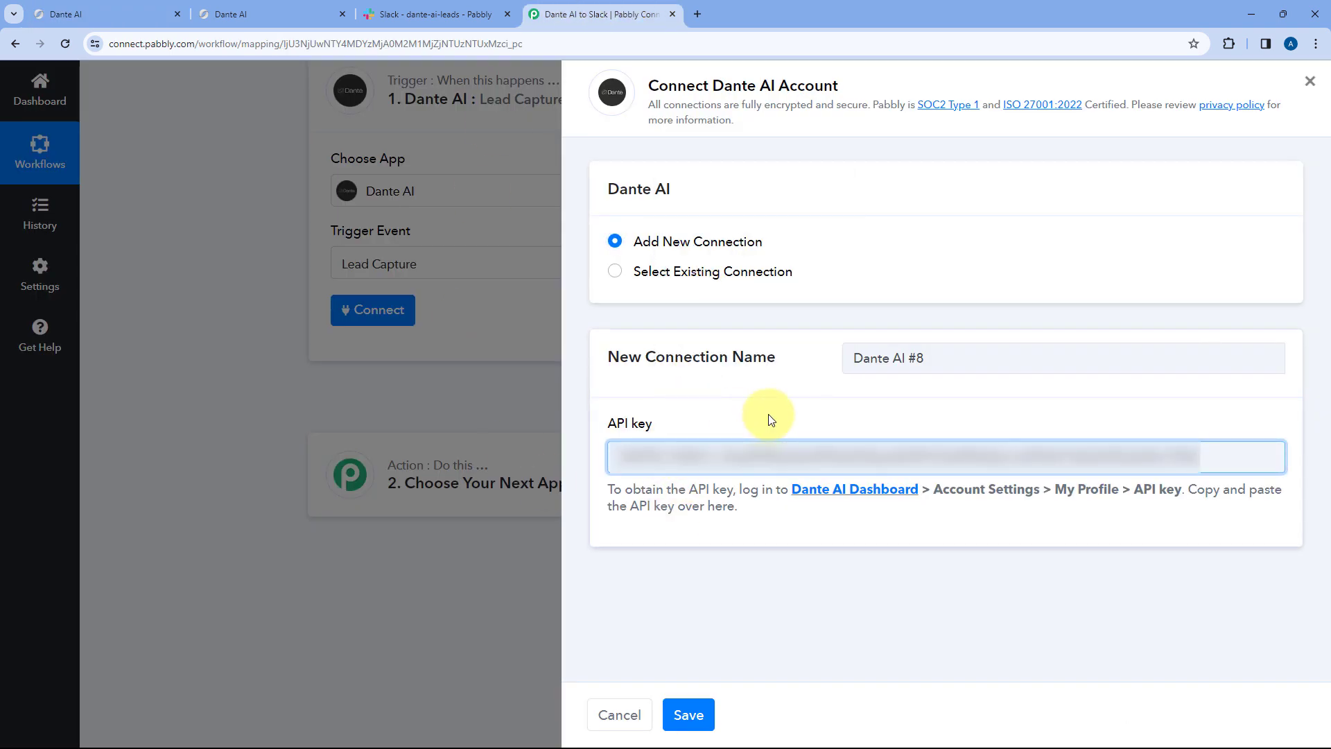
click(681, 714)
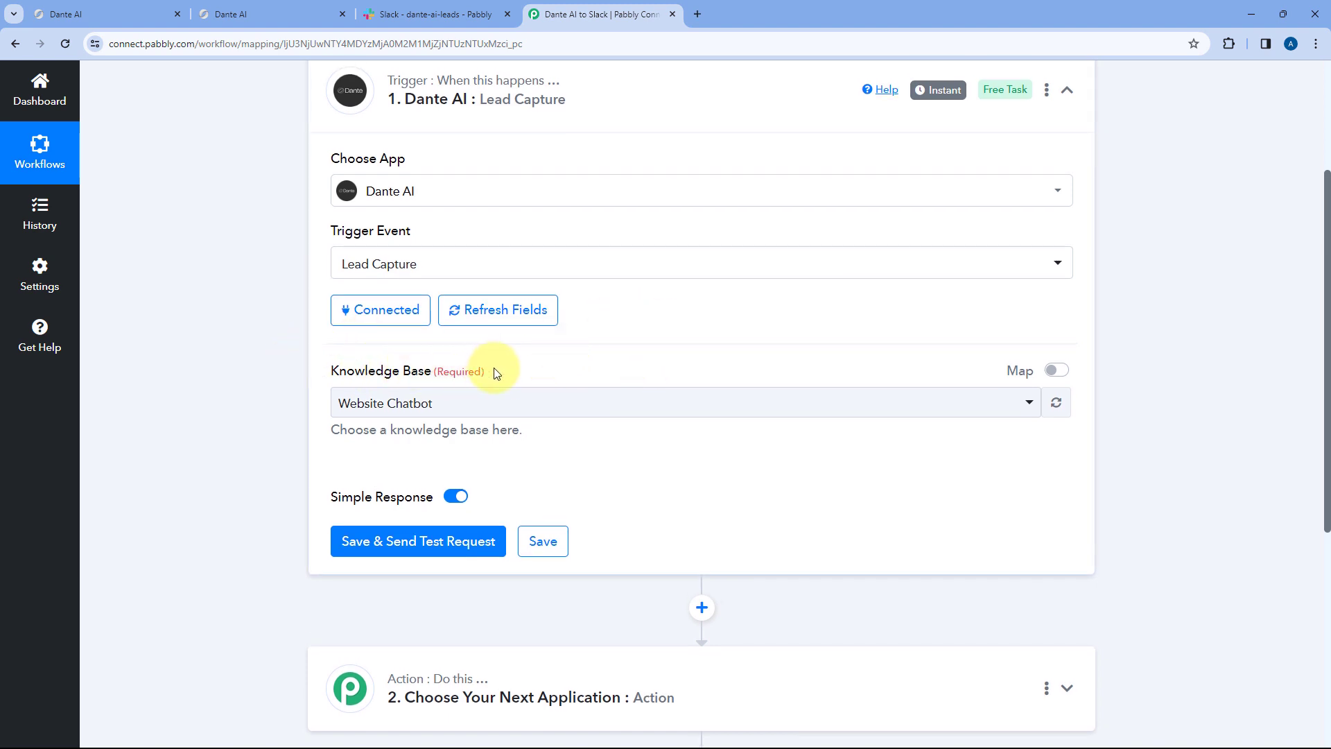
- Browse the Knowledge Base options, then switch to Dante AI's Integrations page
click(520, 402)
scroll(456, 495, down, 1)
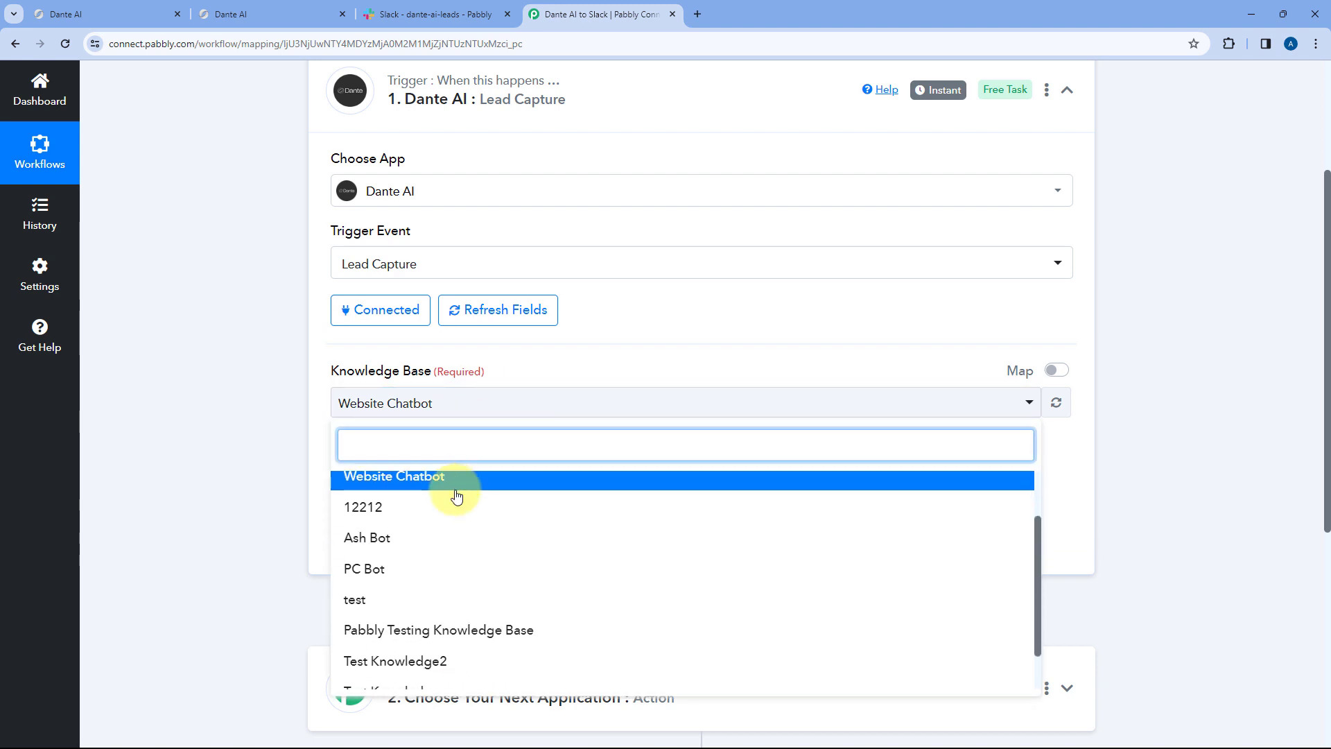
scroll(250, 414, down, 3)
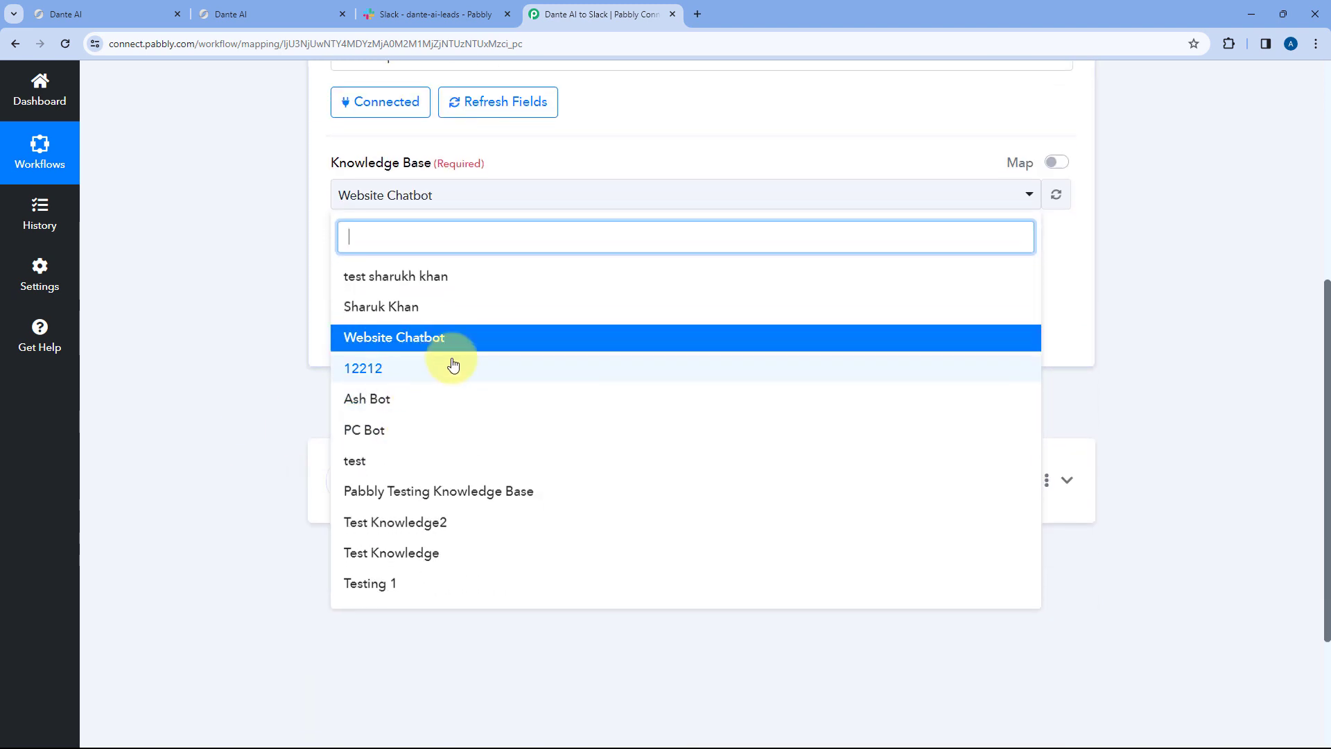
scroll(347, 340, down, 1)
scroll(312, 343, up, 2)
scroll(367, 381, down, 1)
scroll(249, 400, down, 1)
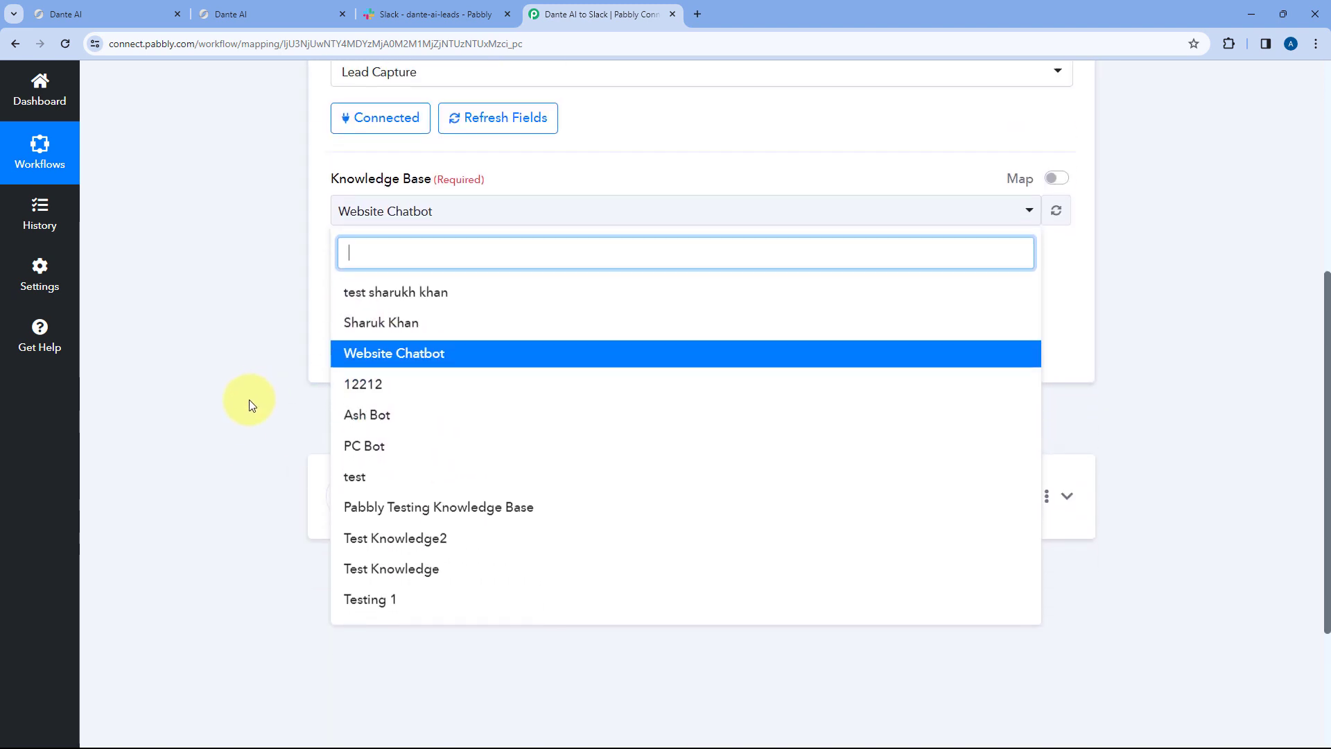
scroll(249, 401, up, 2)
scroll(444, 465, down, 1)
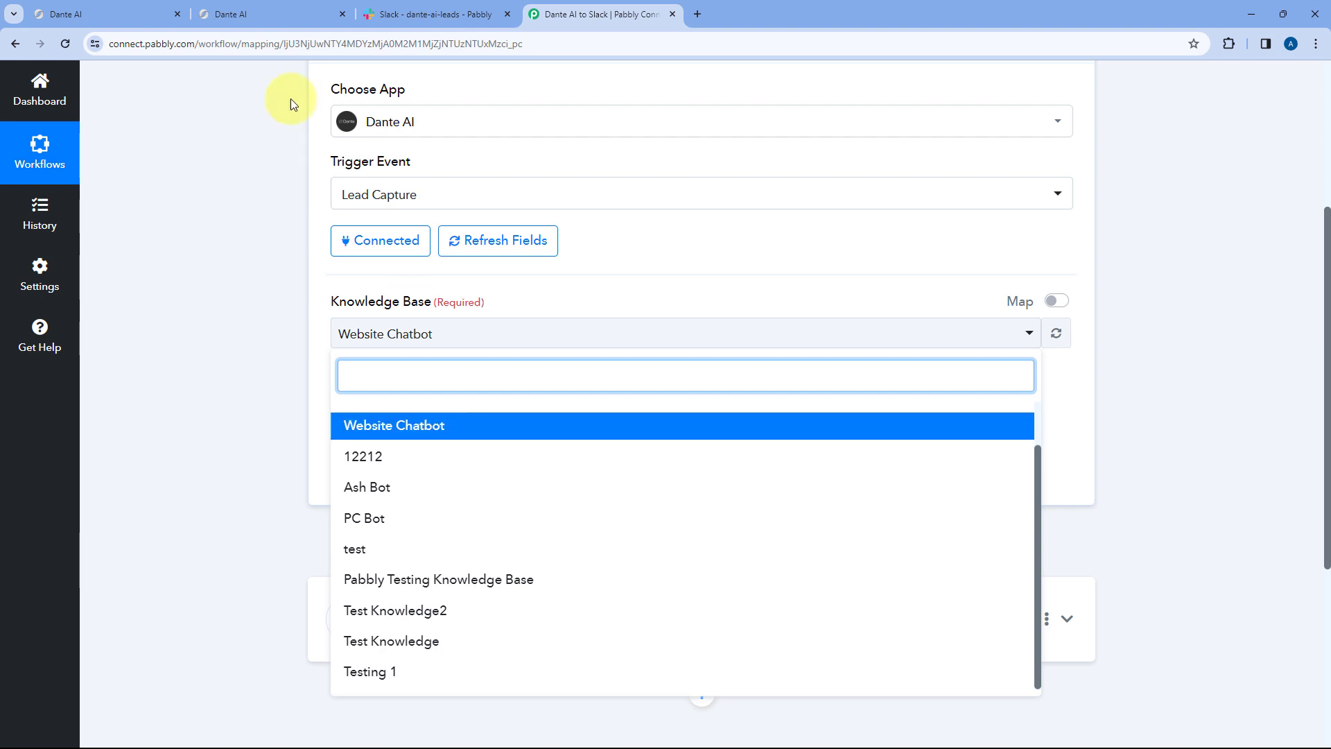
click(141, 11)
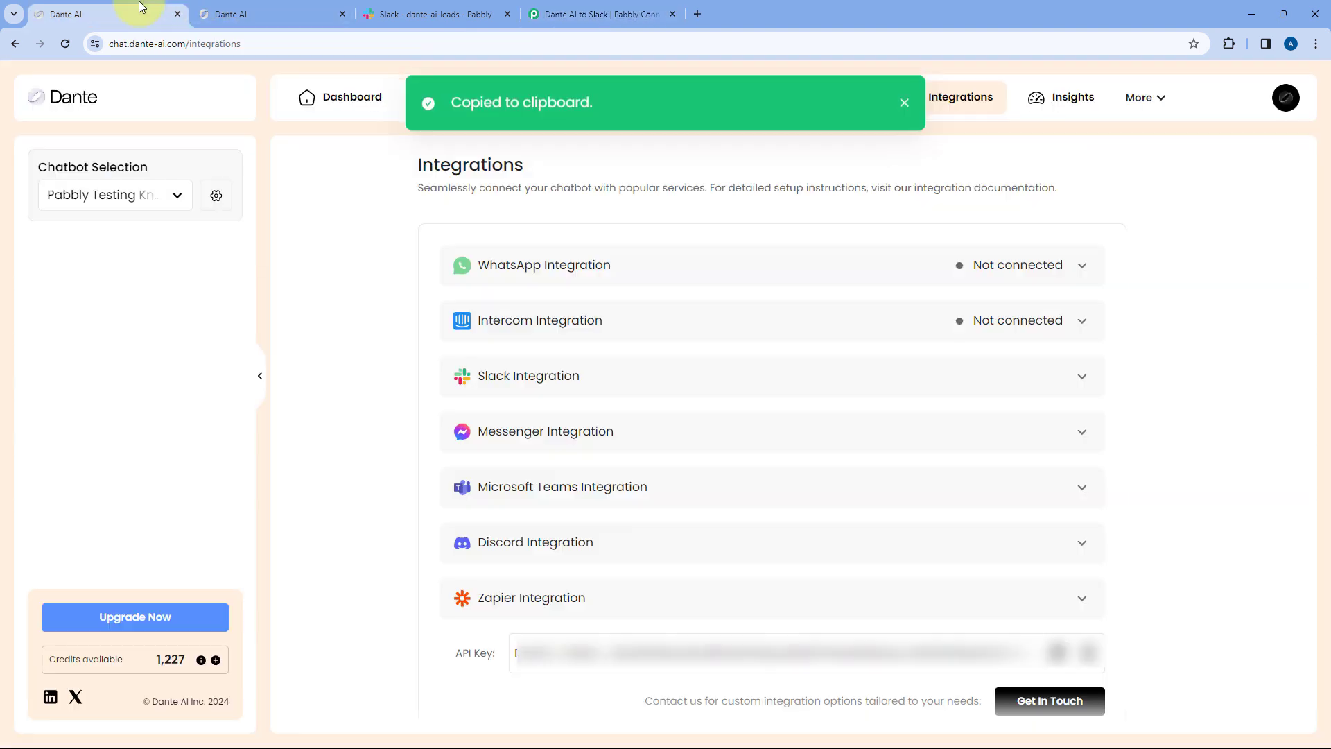
- Check the selected chatbot in Dante AI's Chatbot Selection list, then return to Pabbly Connect
click(363, 107)
click(169, 258)
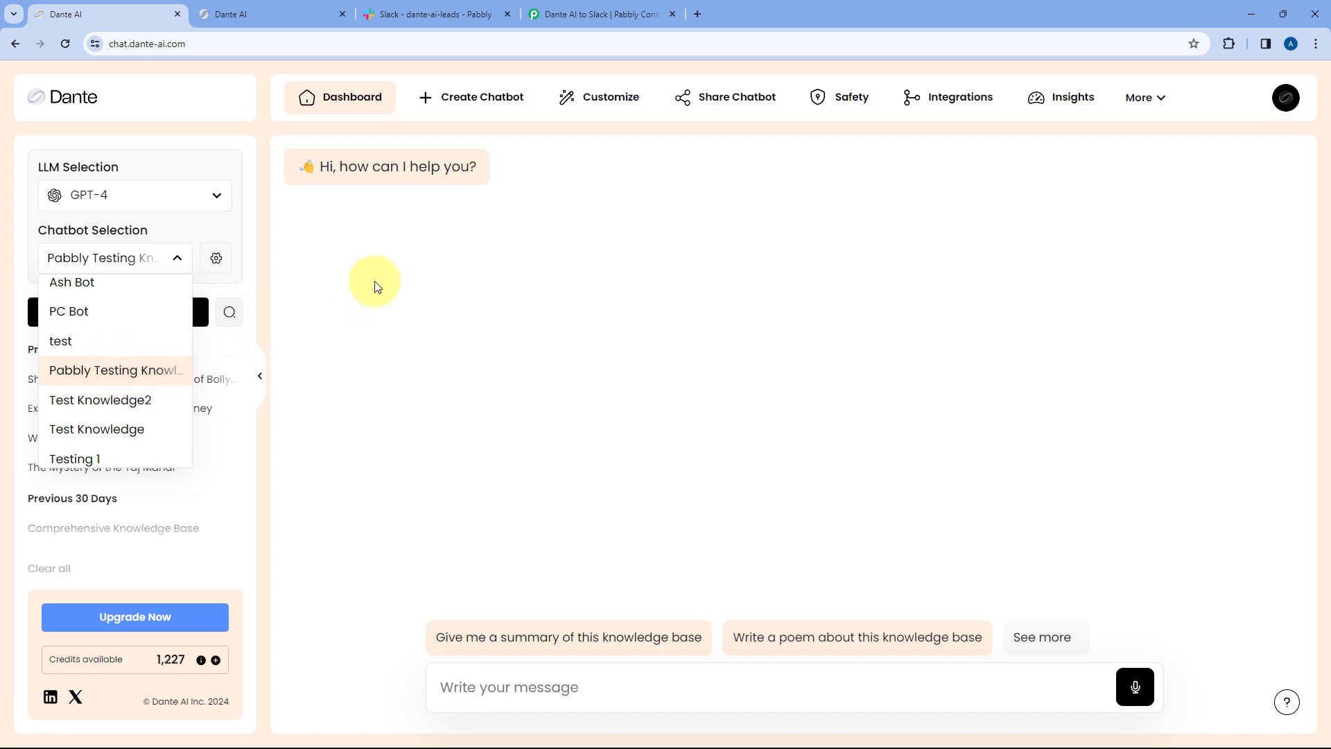
click(602, 14)
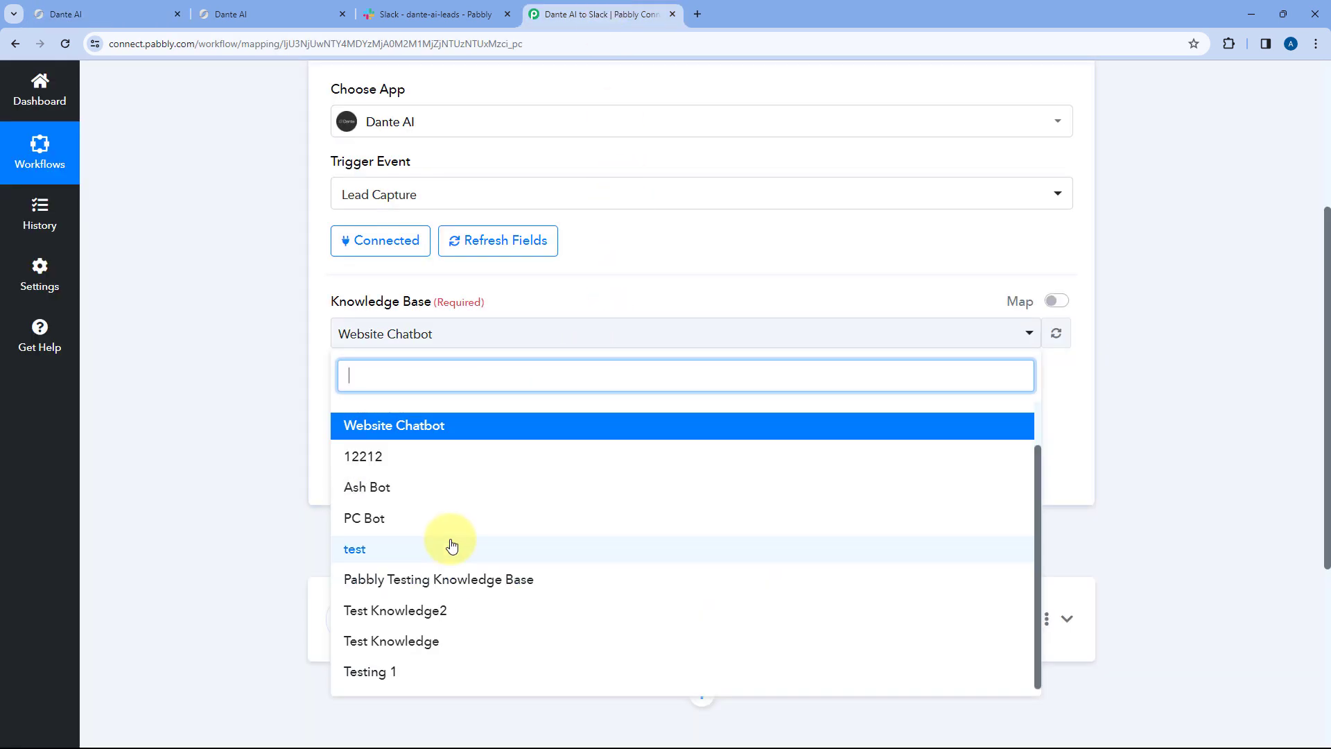
- Check the current chatbot and its lead details form in Dante AI
click(137, 10)
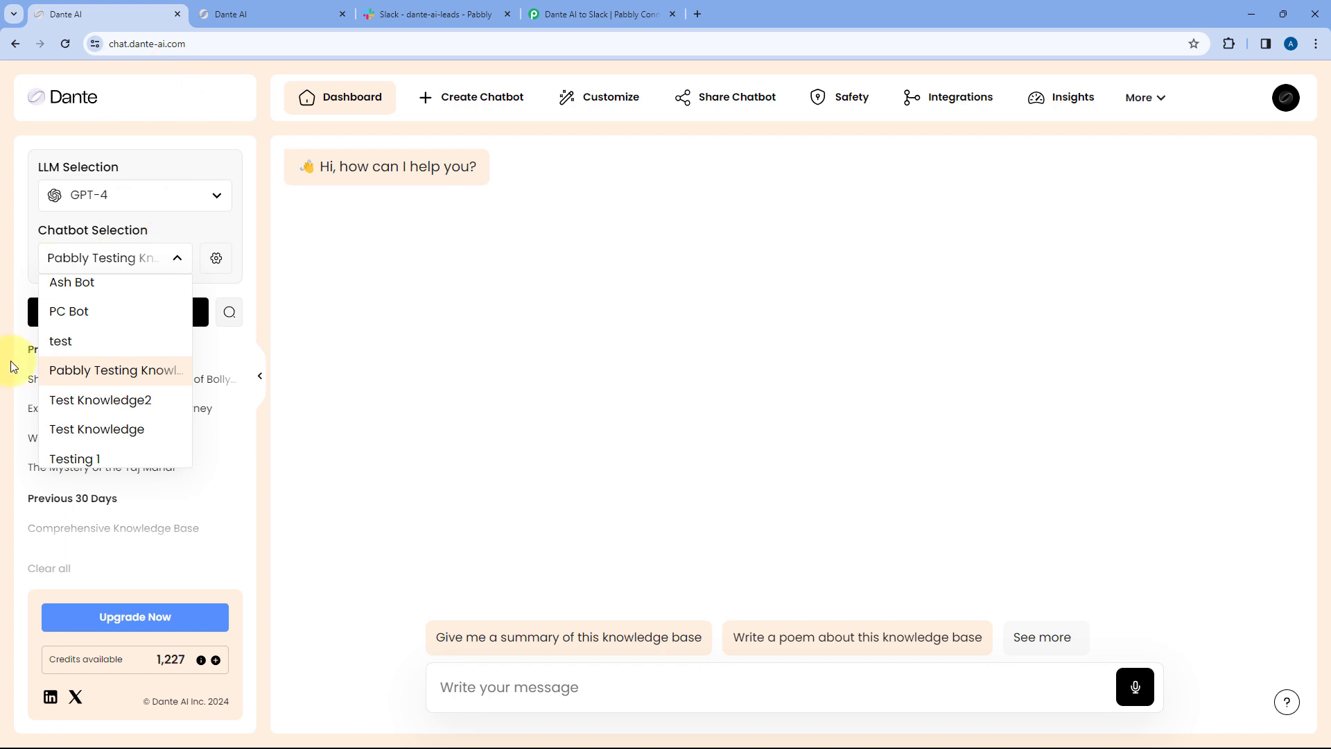
click(142, 370)
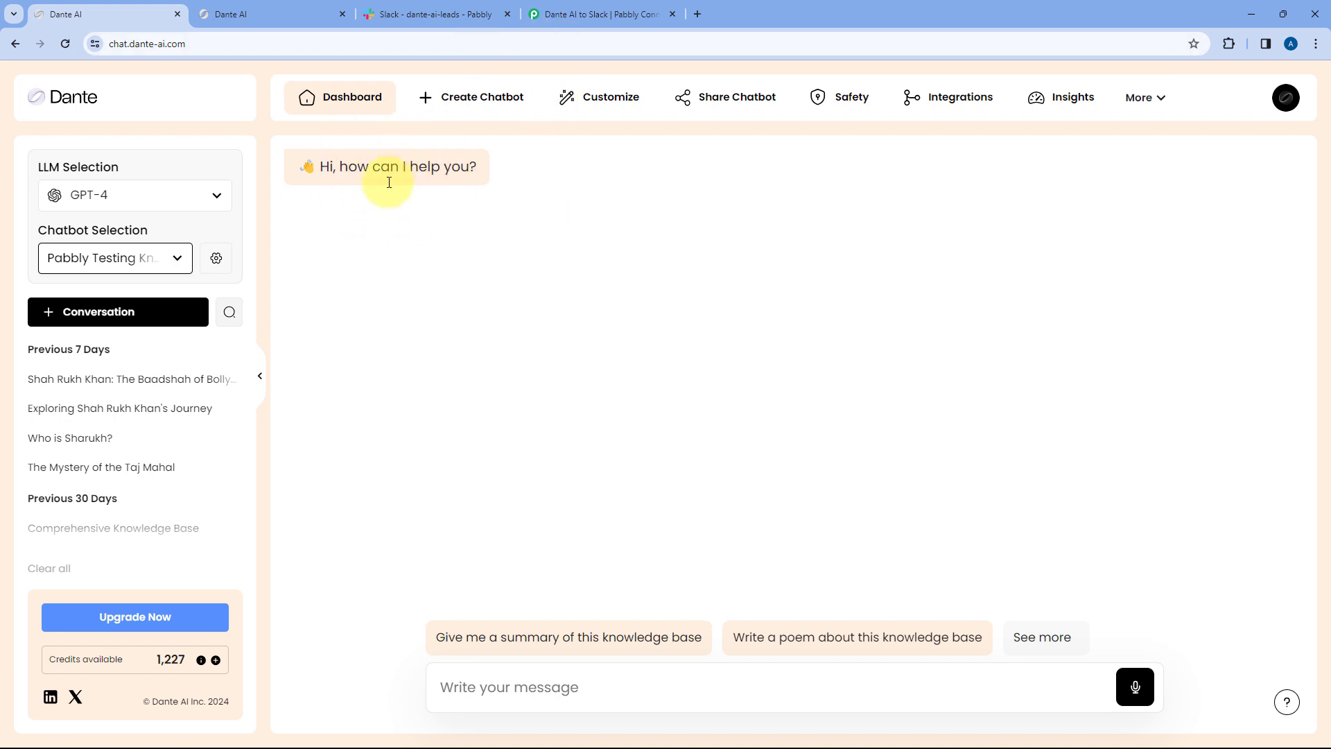
click(277, 11)
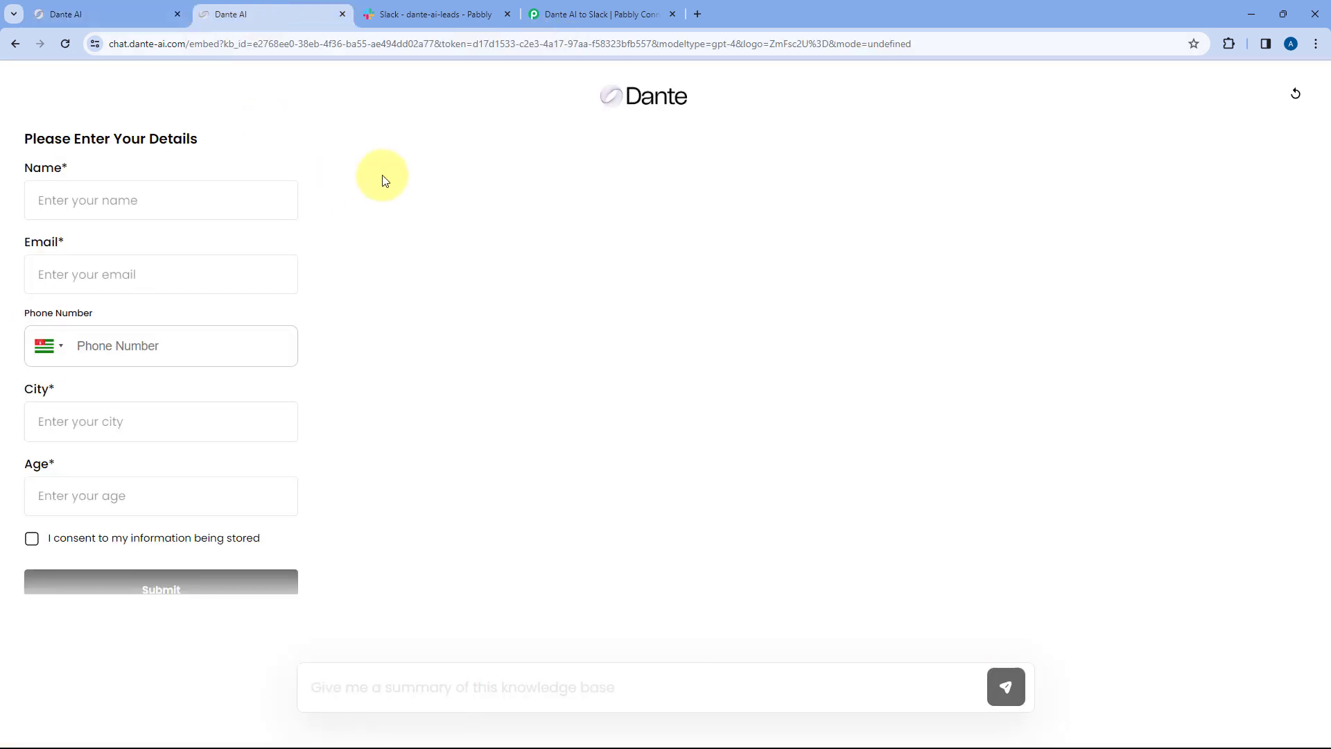
- Select Pabbly Testing Knowledge Base in the trigger's Knowledge Base dropdown
click(605, 11)
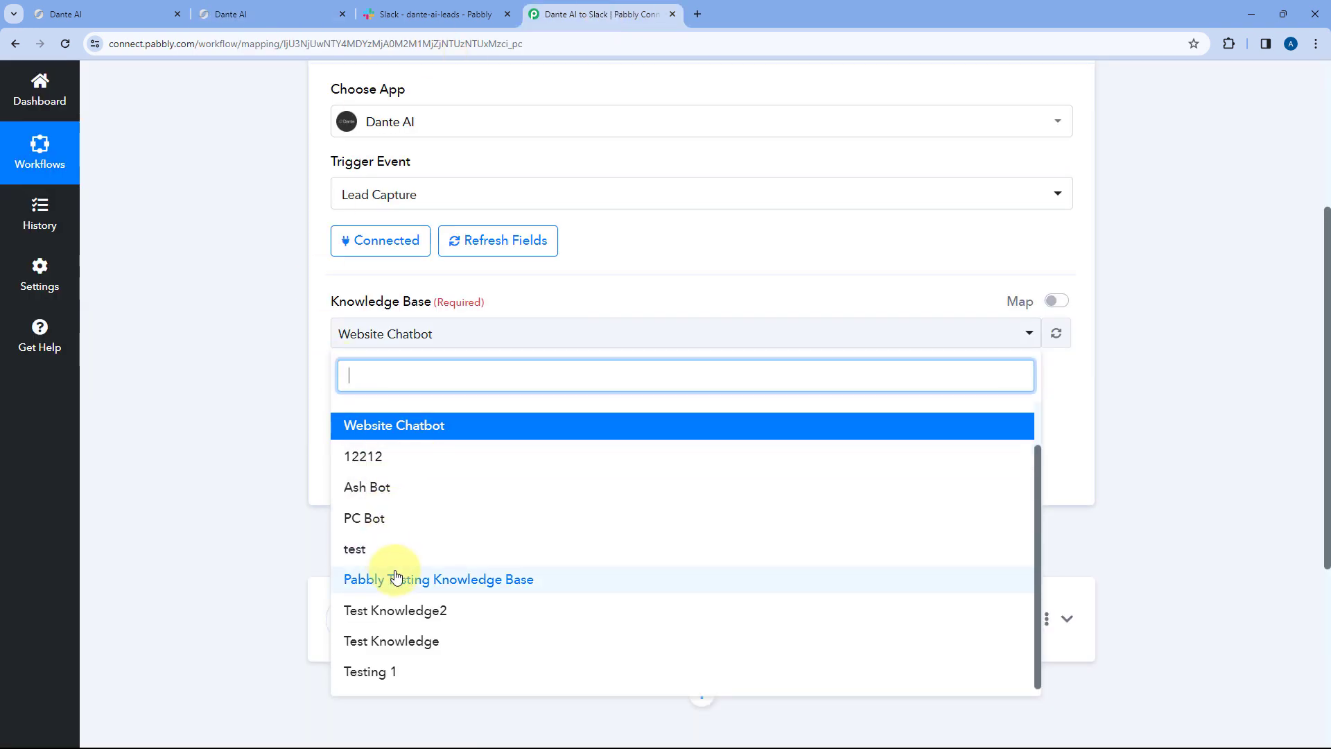
click(386, 577)
click(424, 391)
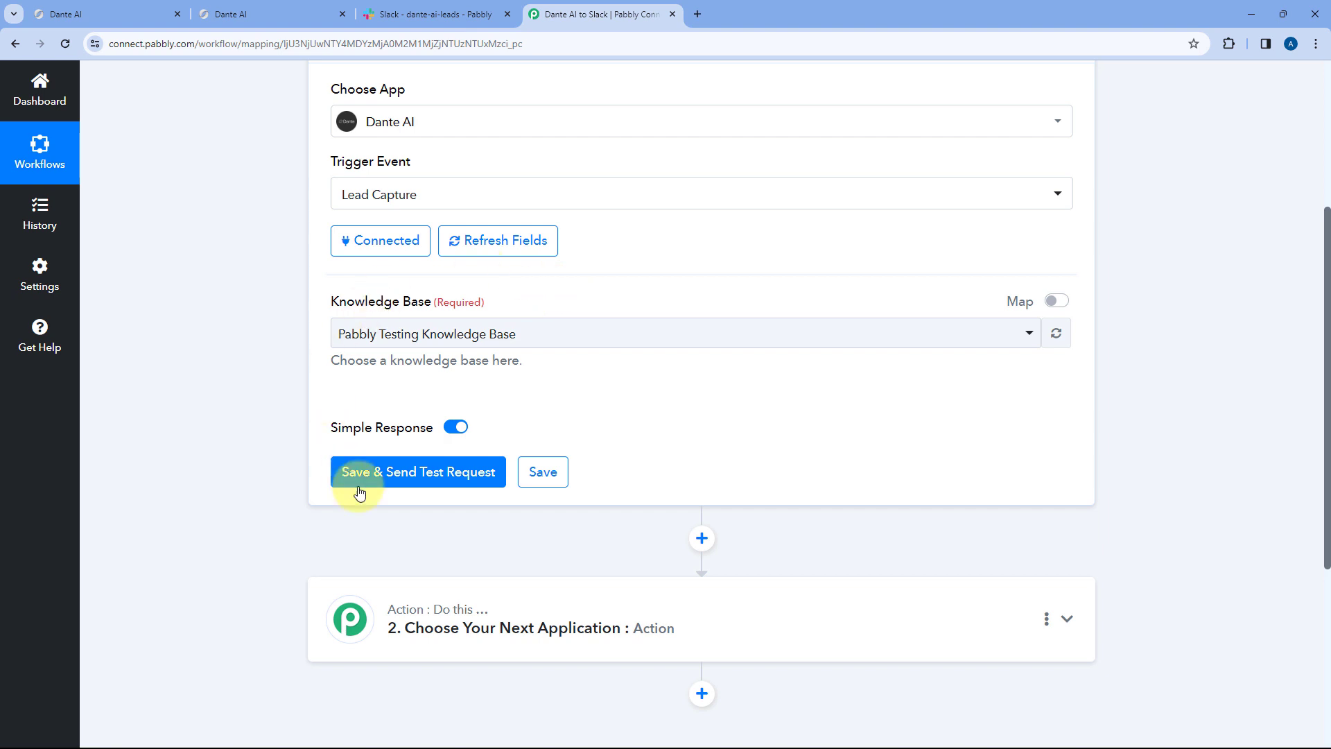
- Save the Dante AI trigger and send a test request so it waits for a response
click(410, 479)
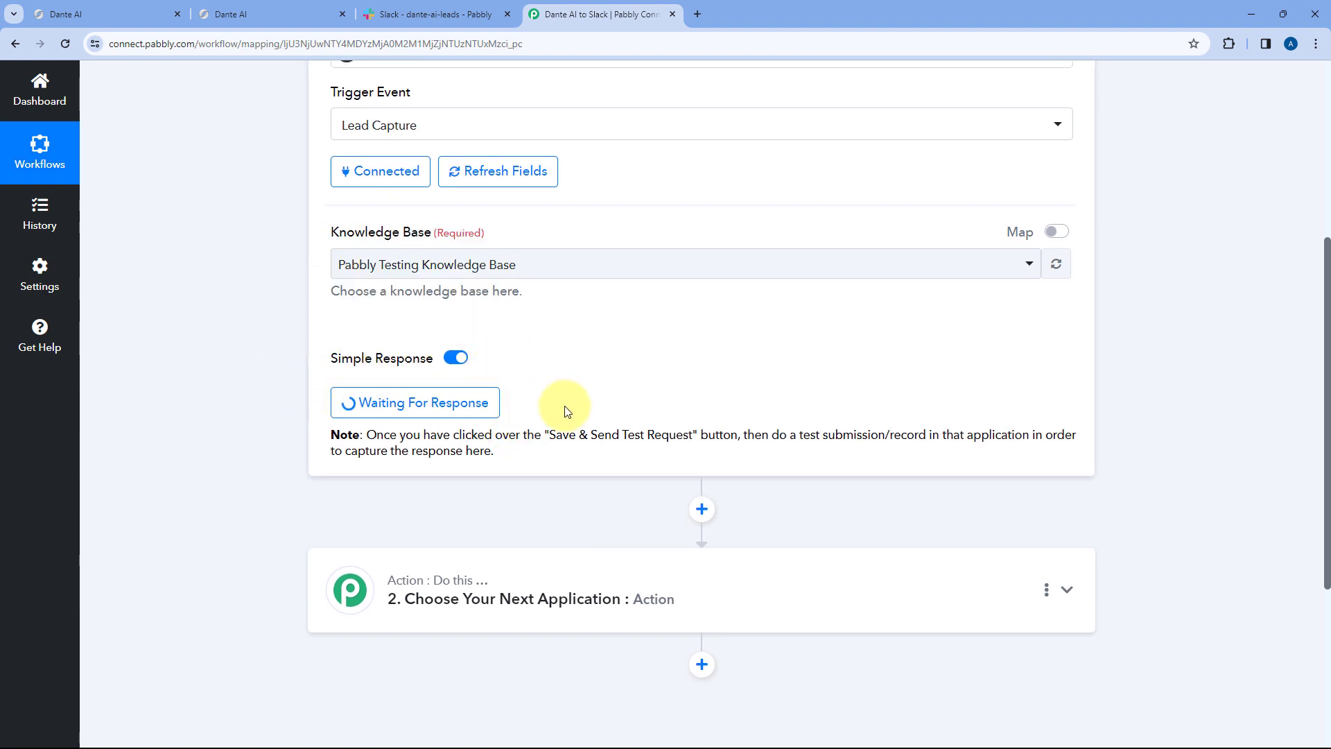
scroll(564, 407, up, 3)
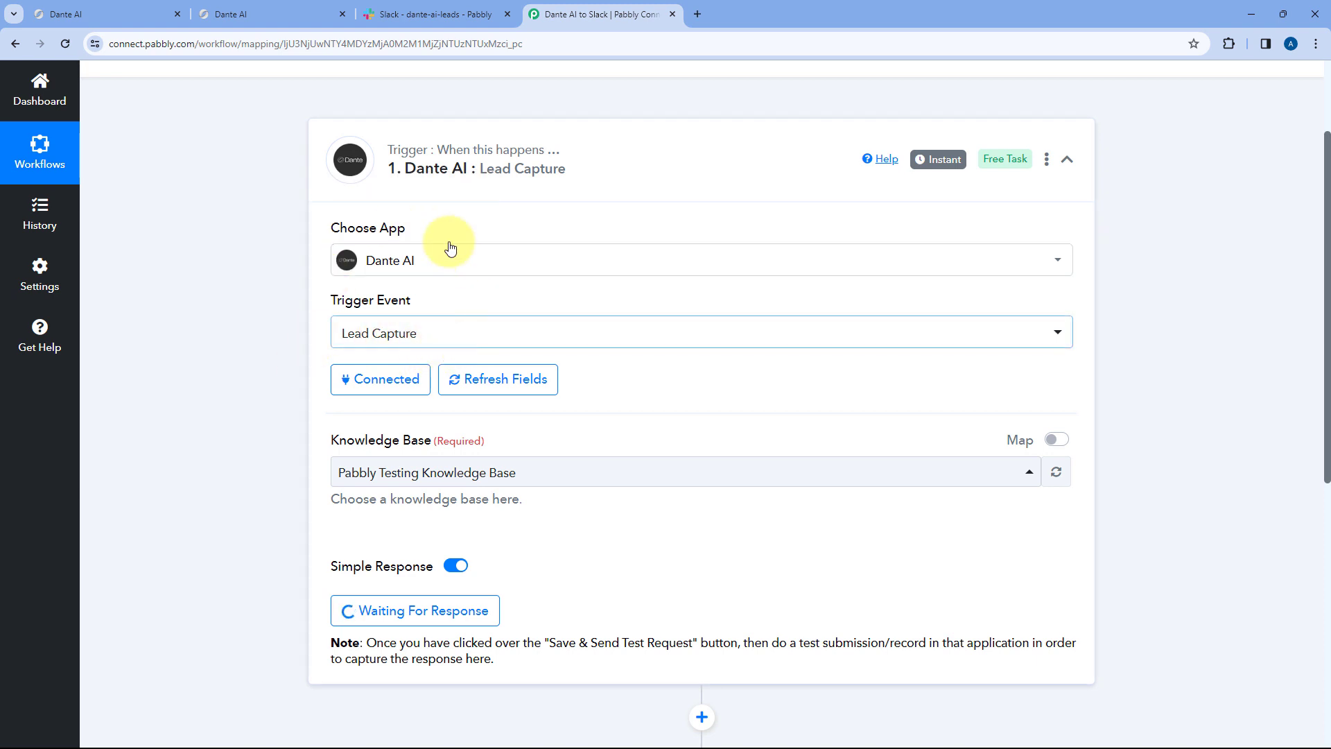
scroll(328, 338, down, 1)
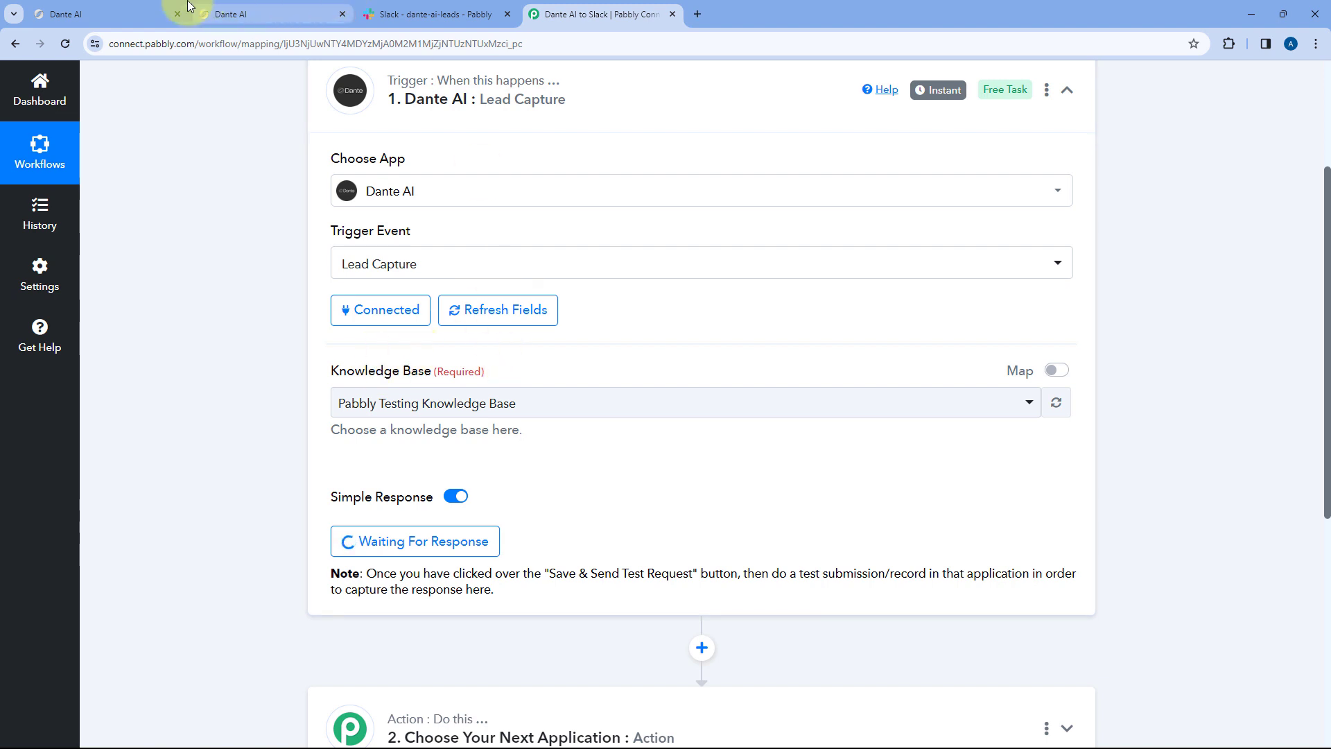
- Fill the chatbot lead form with a test name, e-mail, phone, city and age, and tick consent
click(249, 12)
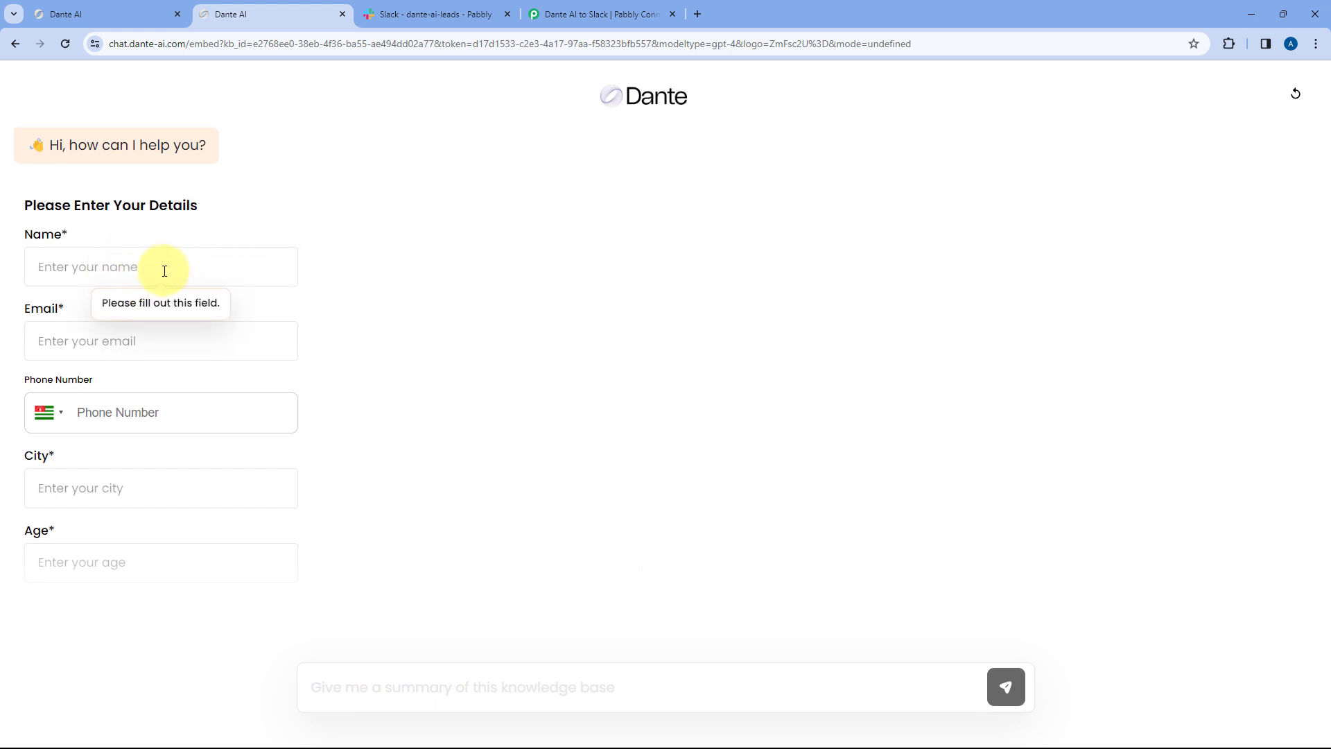
scroll(164, 270, down, 1)
click(118, 190)
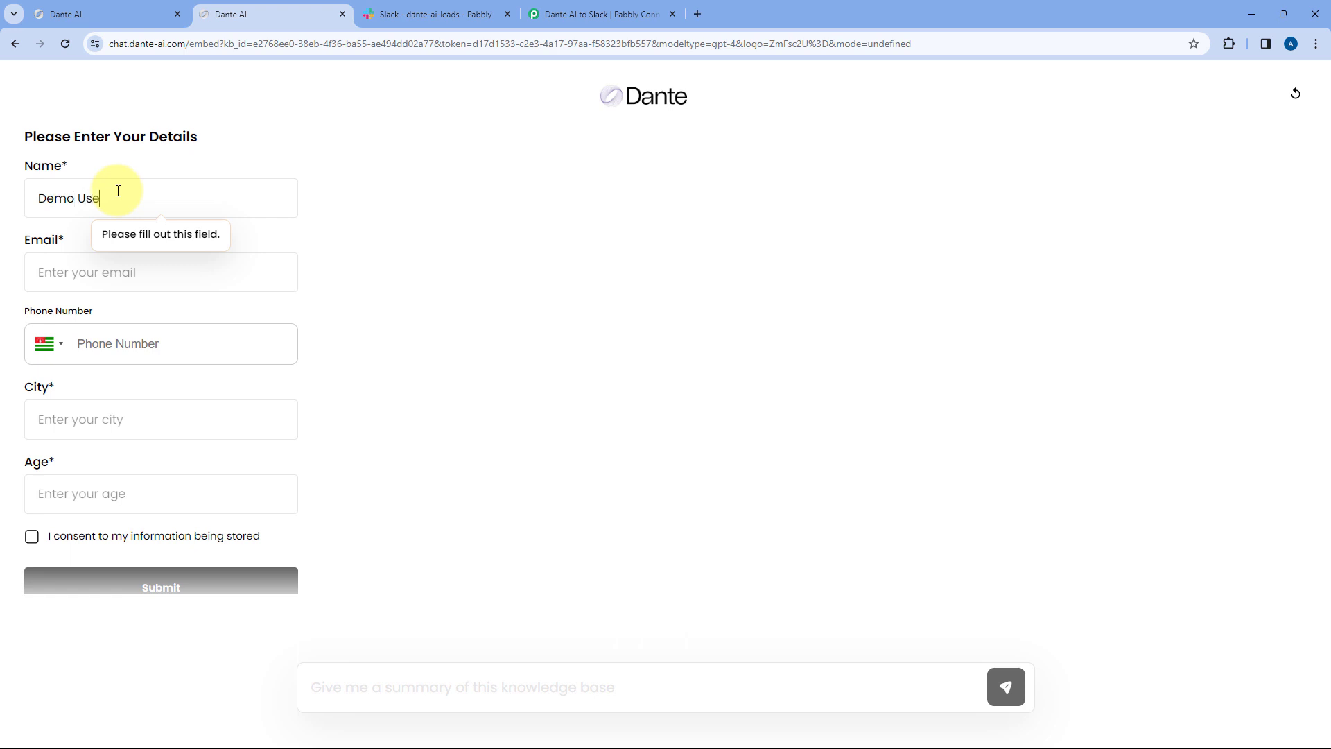
key(Tab)
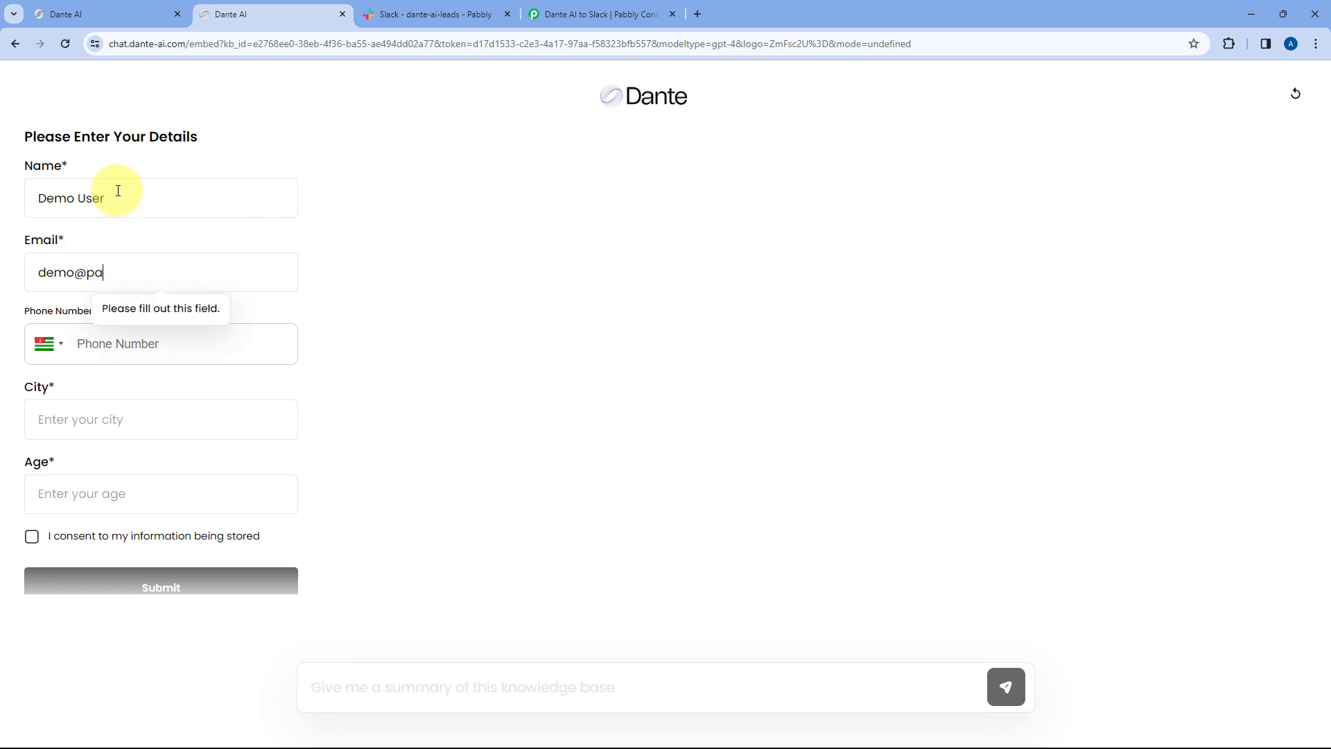
key(Tab)
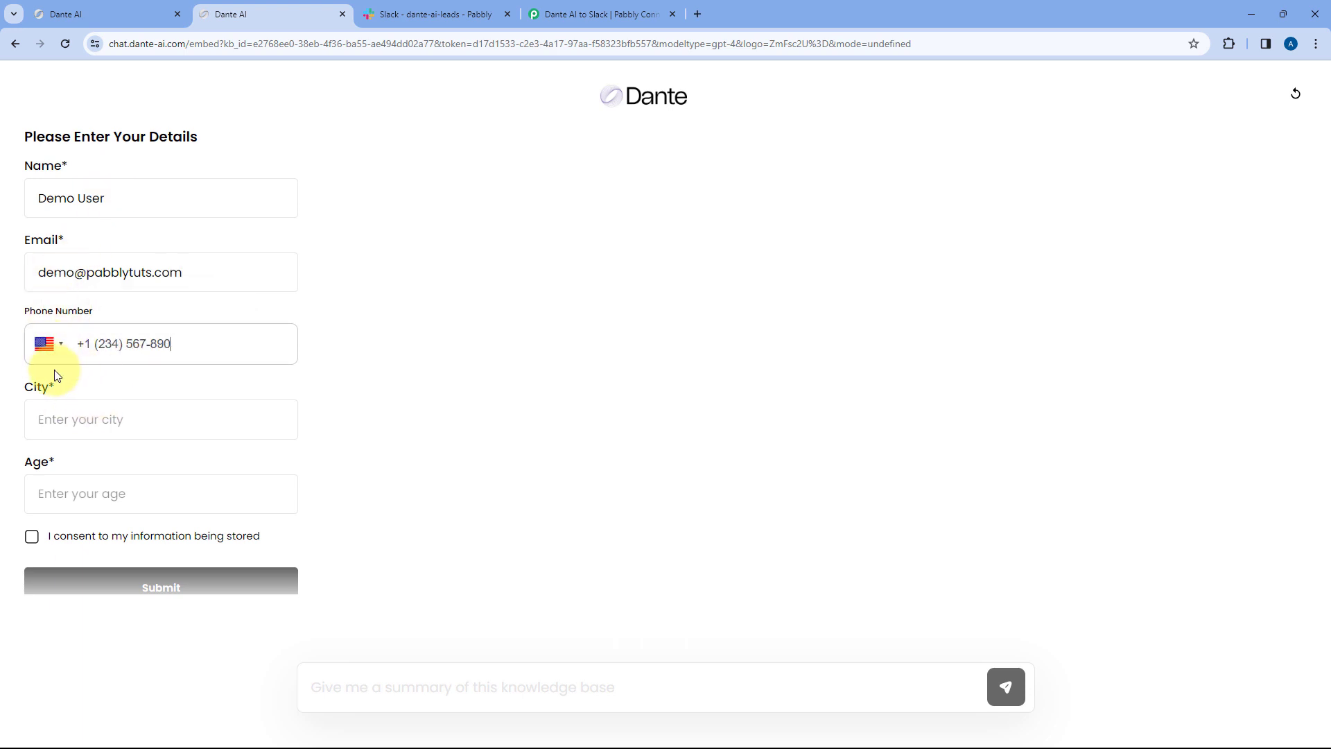
scroll(84, 348, down, 1)
click(67, 351)
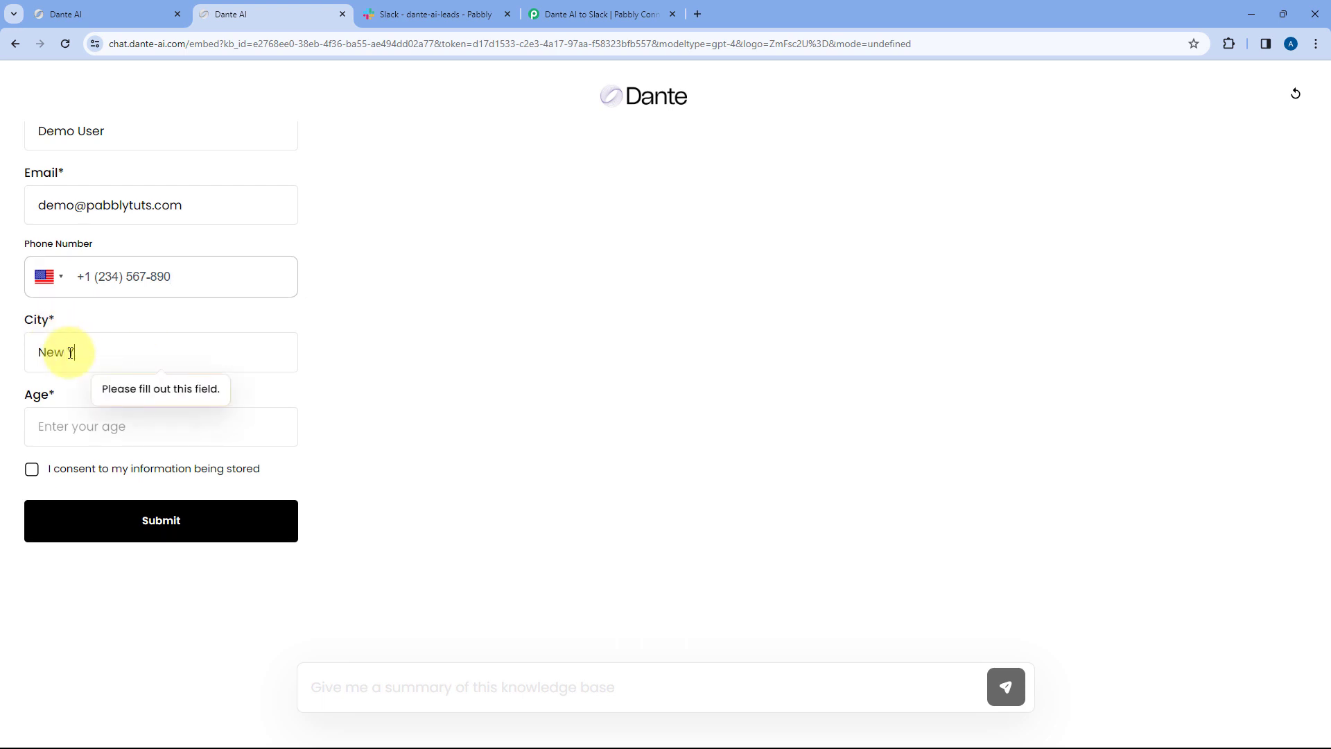
click(73, 431)
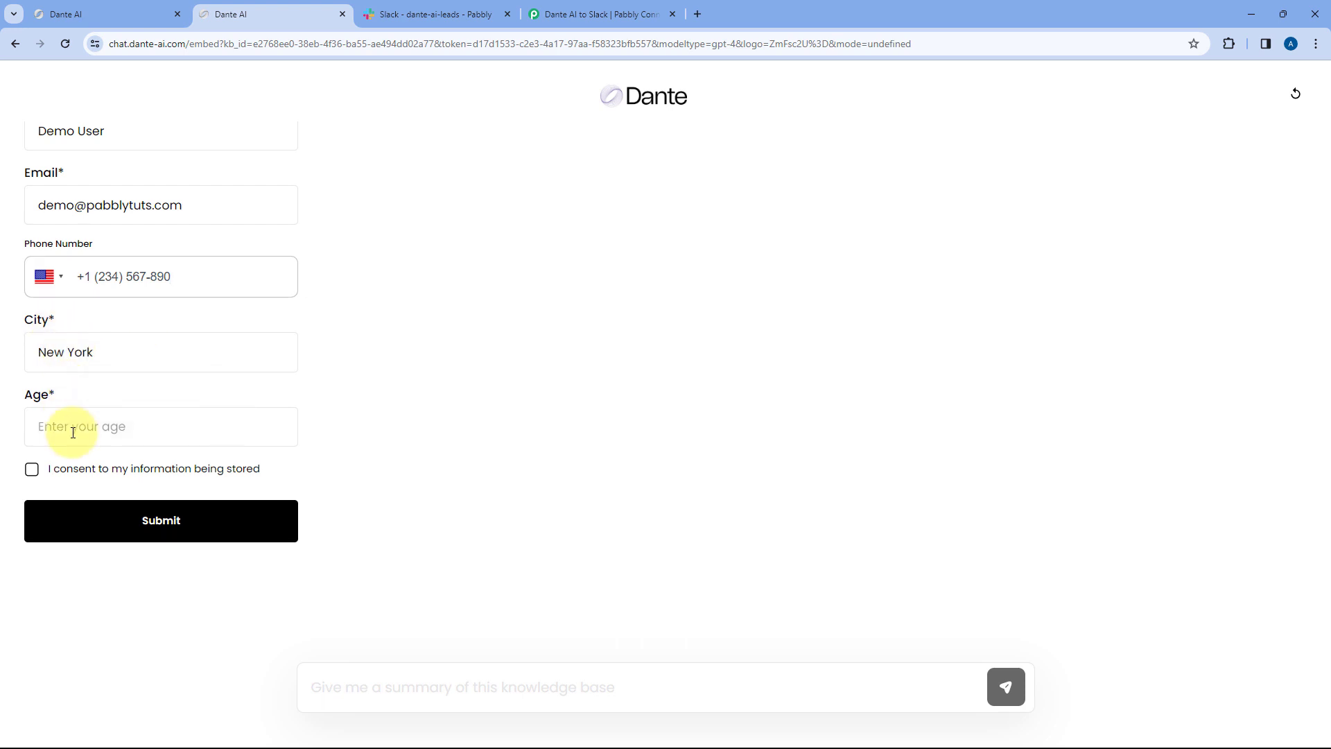
click(38, 471)
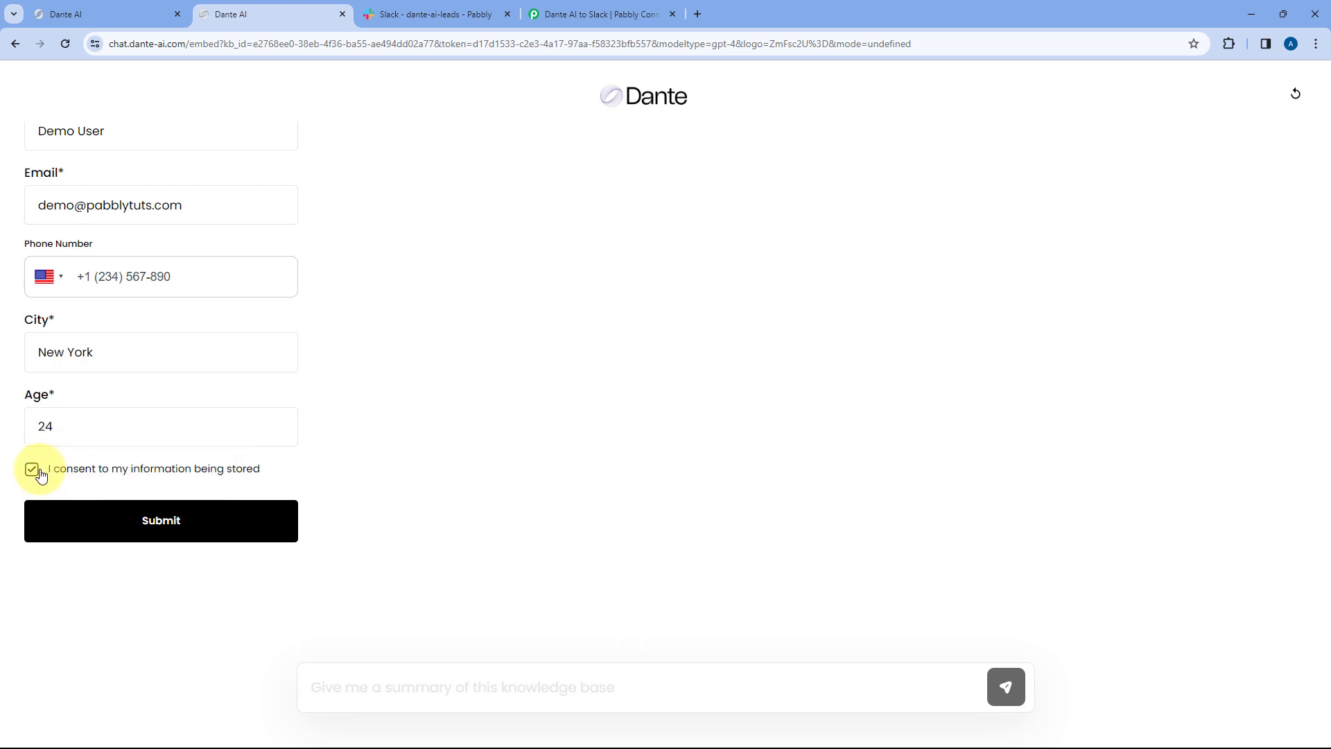
- Submit the test lead form and go back to the Dante AI dashboard
scroll(212, 426, up, 2)
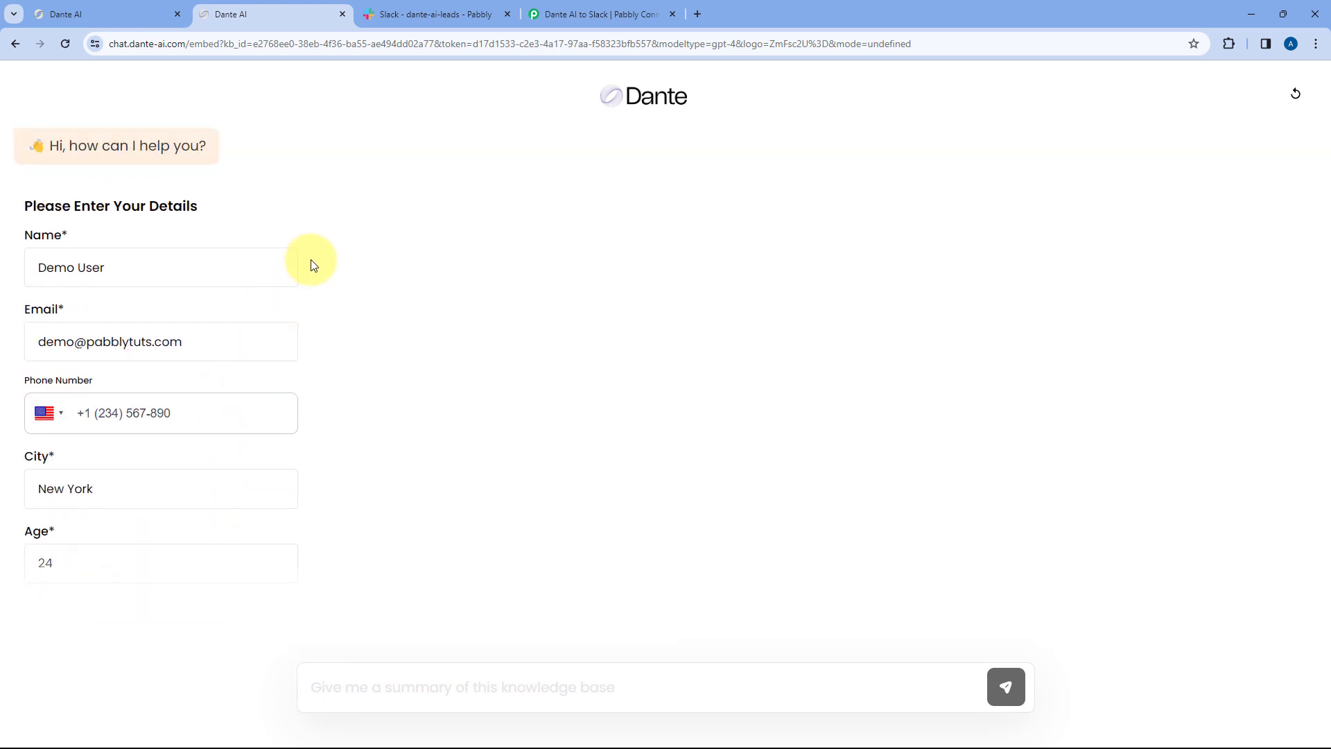
scroll(313, 264, down, 1)
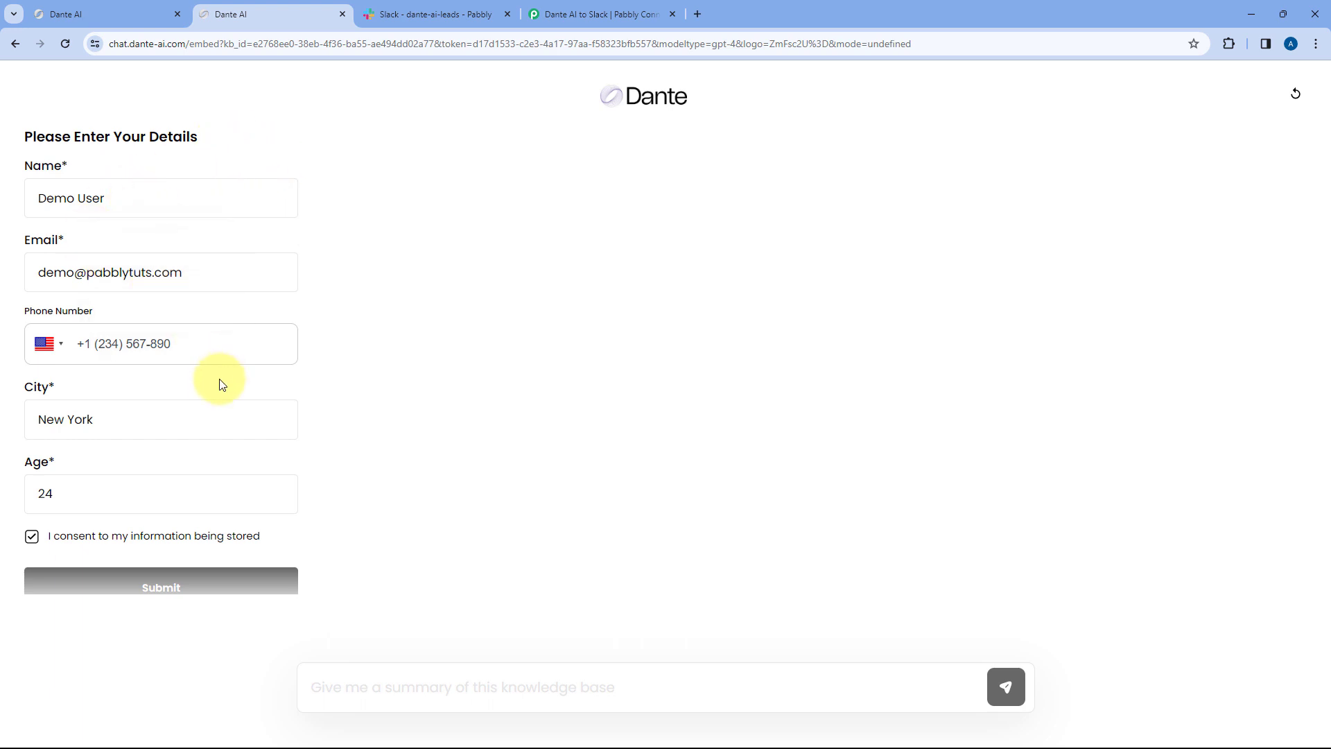
scroll(196, 419, down, 1)
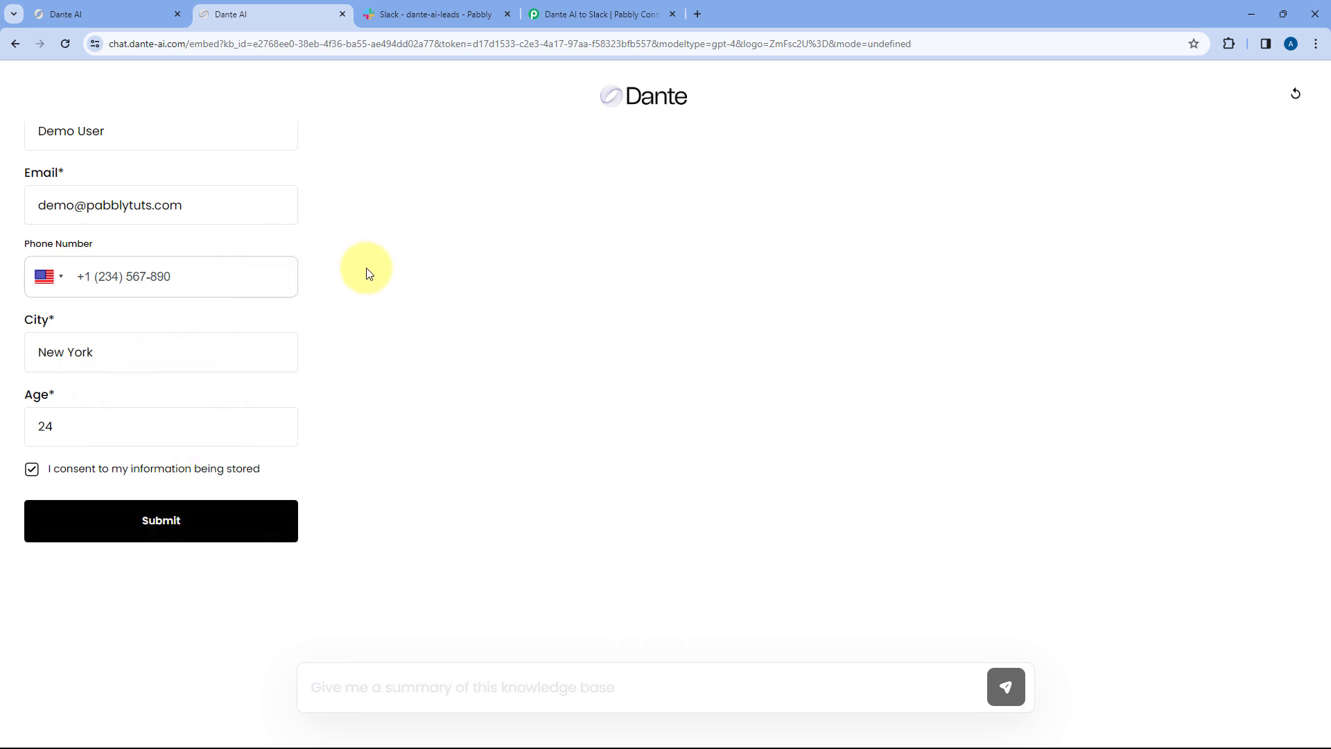
click(197, 523)
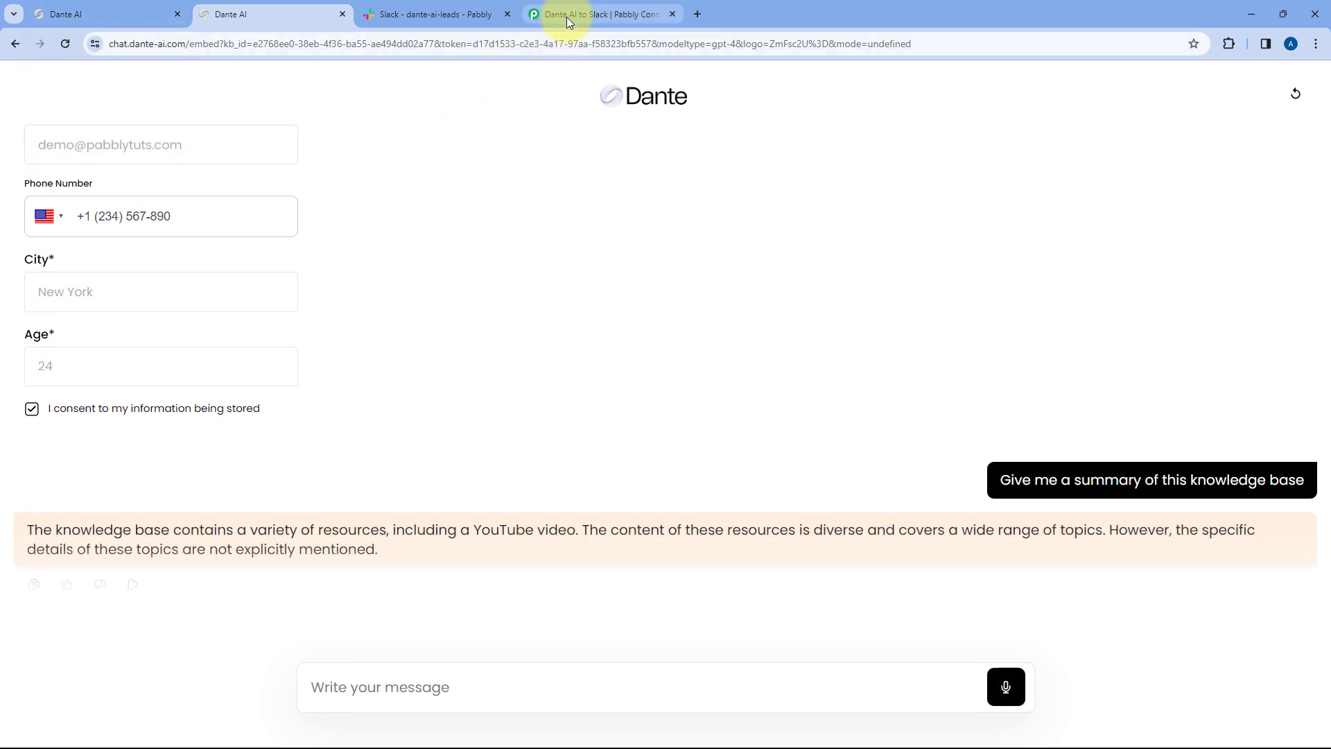
click(131, 13)
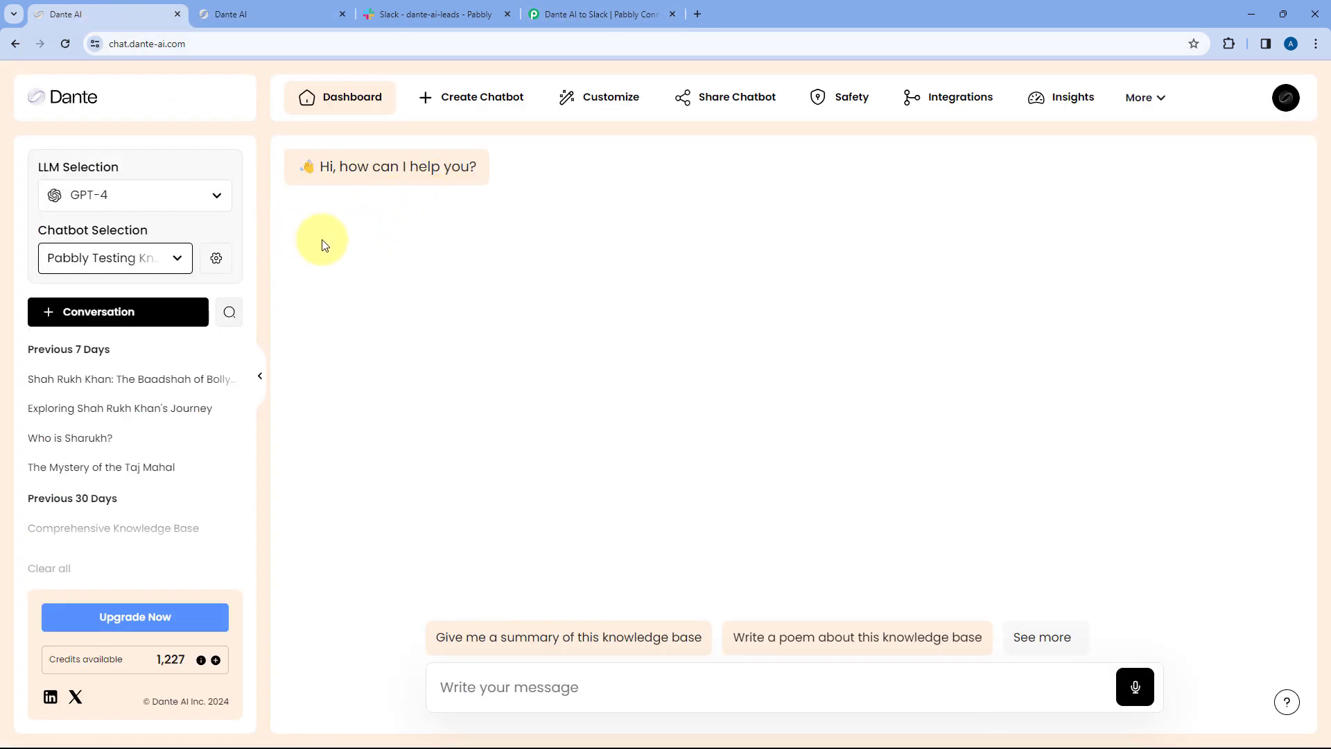
- Review the captured Name, Email, Phone, City, Age and Conversation Id in Response Received
click(609, 5)
scroll(617, 310, up, 1)
scroll(616, 309, down, 1)
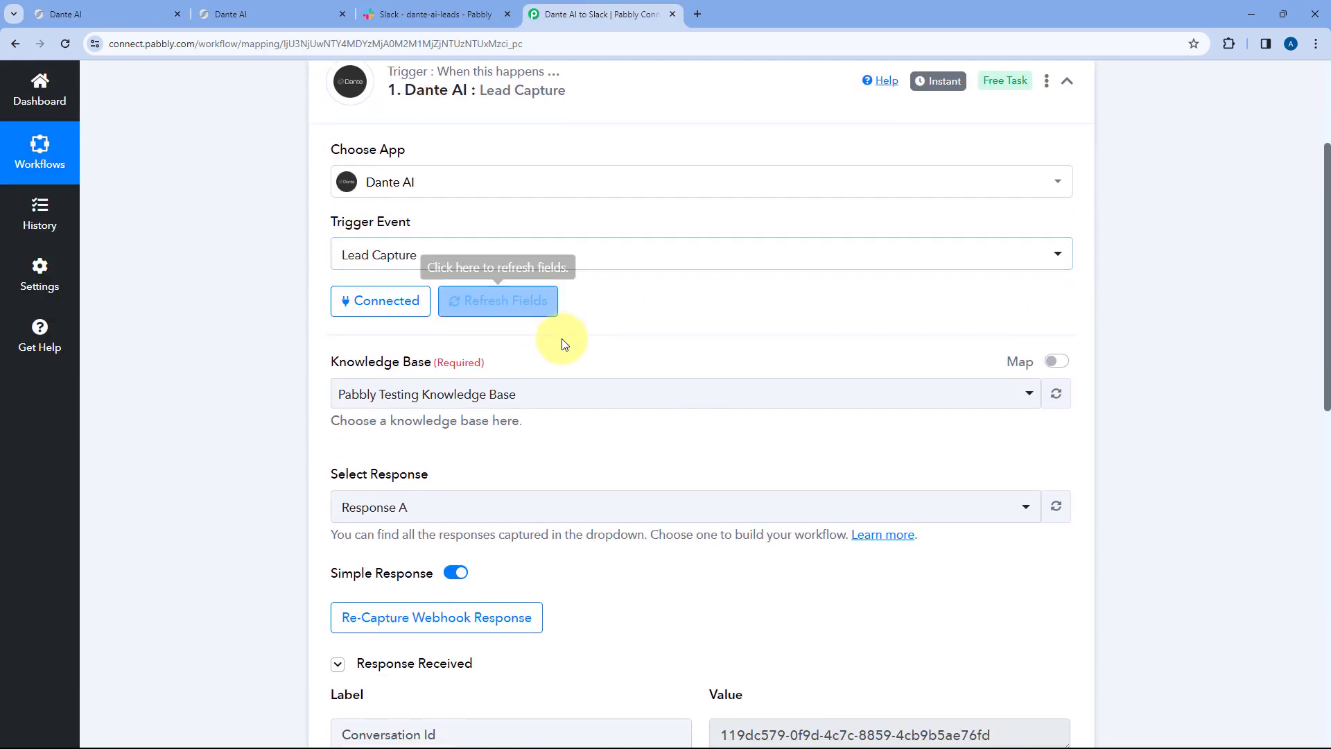
scroll(563, 345, down, 5)
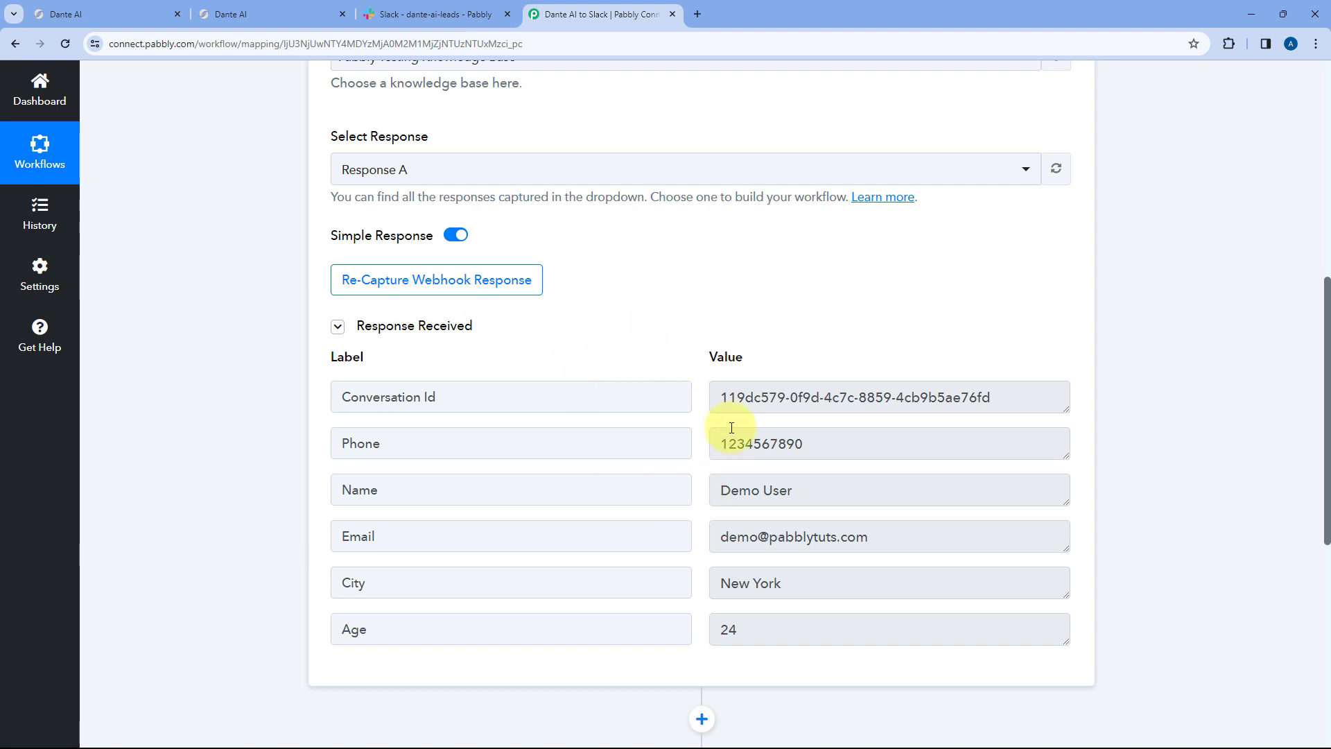
scroll(698, 392, down, 1)
scroll(698, 392, down, 1)
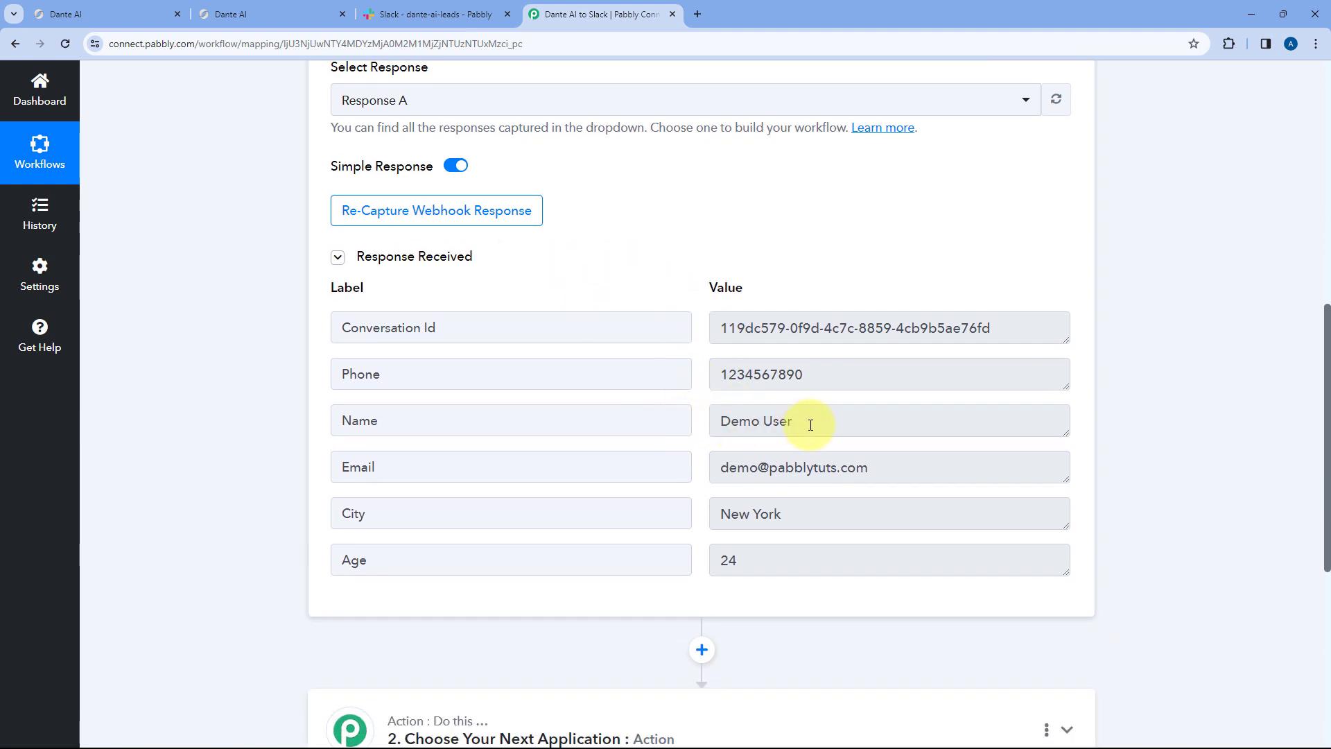
drag(805, 422, 705, 423)
drag(870, 467, 718, 375)
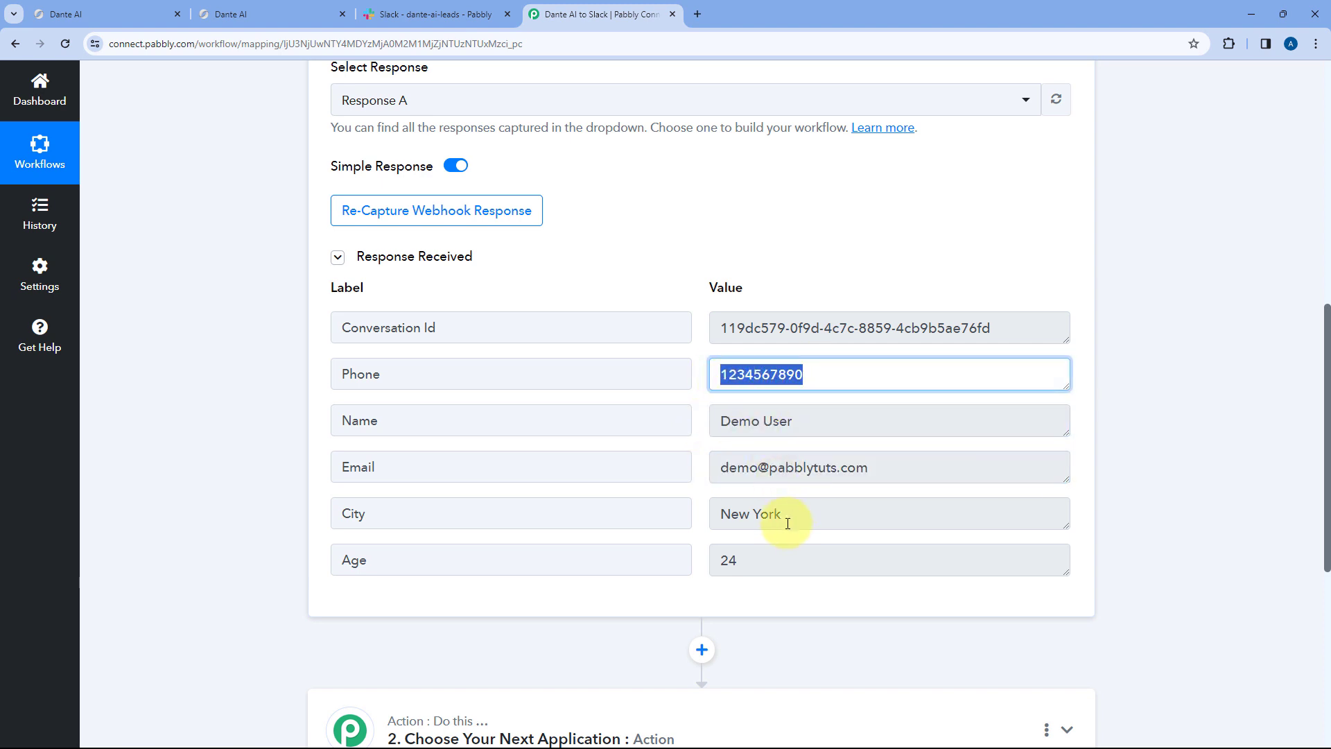
drag(794, 514, 714, 515)
drag(769, 558, 705, 556)
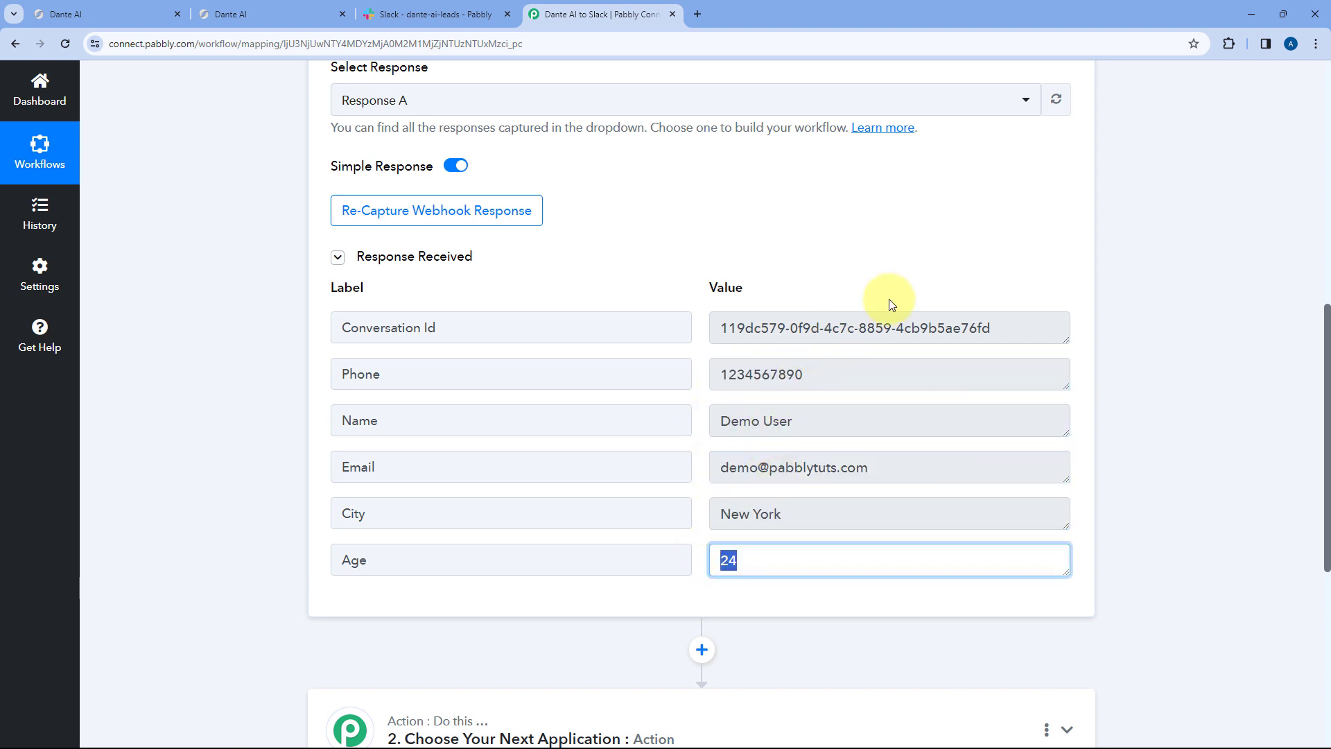
drag(717, 328, 998, 329)
click(643, 282)
- Recheck the Dante AI chat and the response, then view the dante-ai-leads Slack channel
click(346, 13)
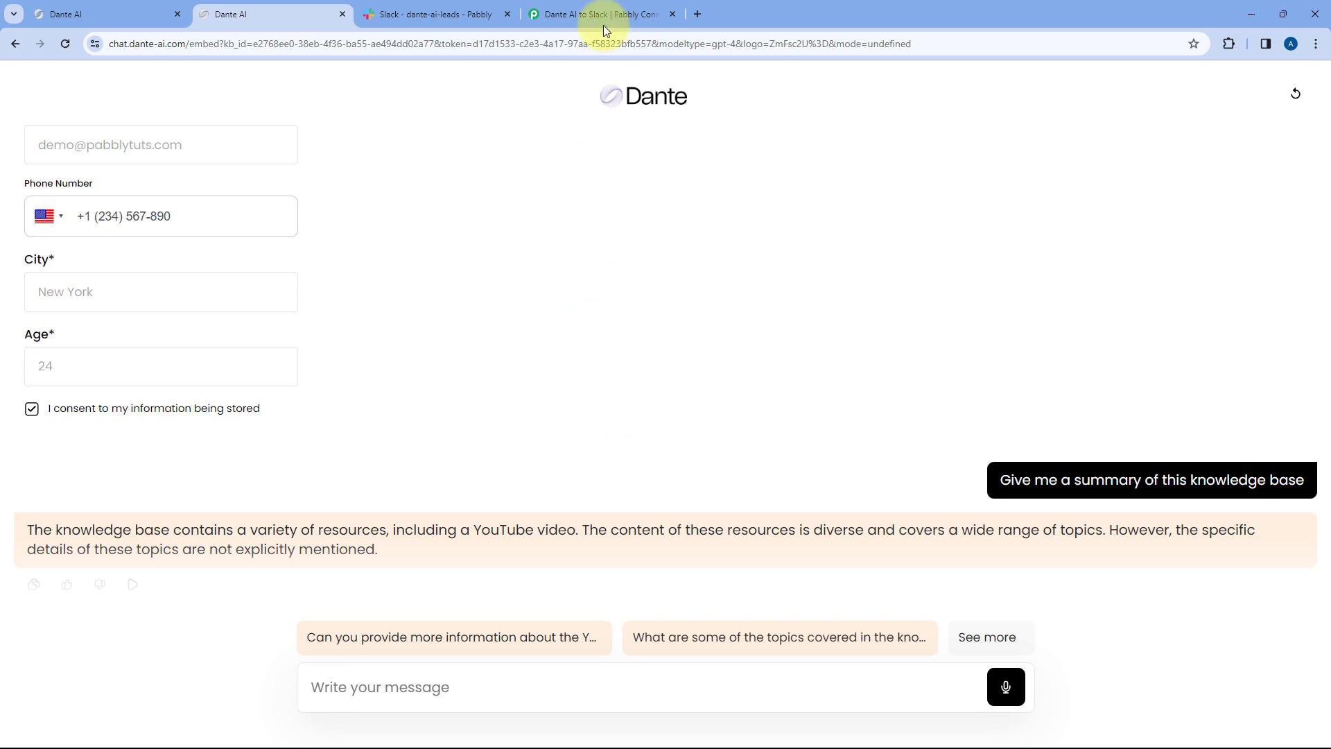
click(566, 6)
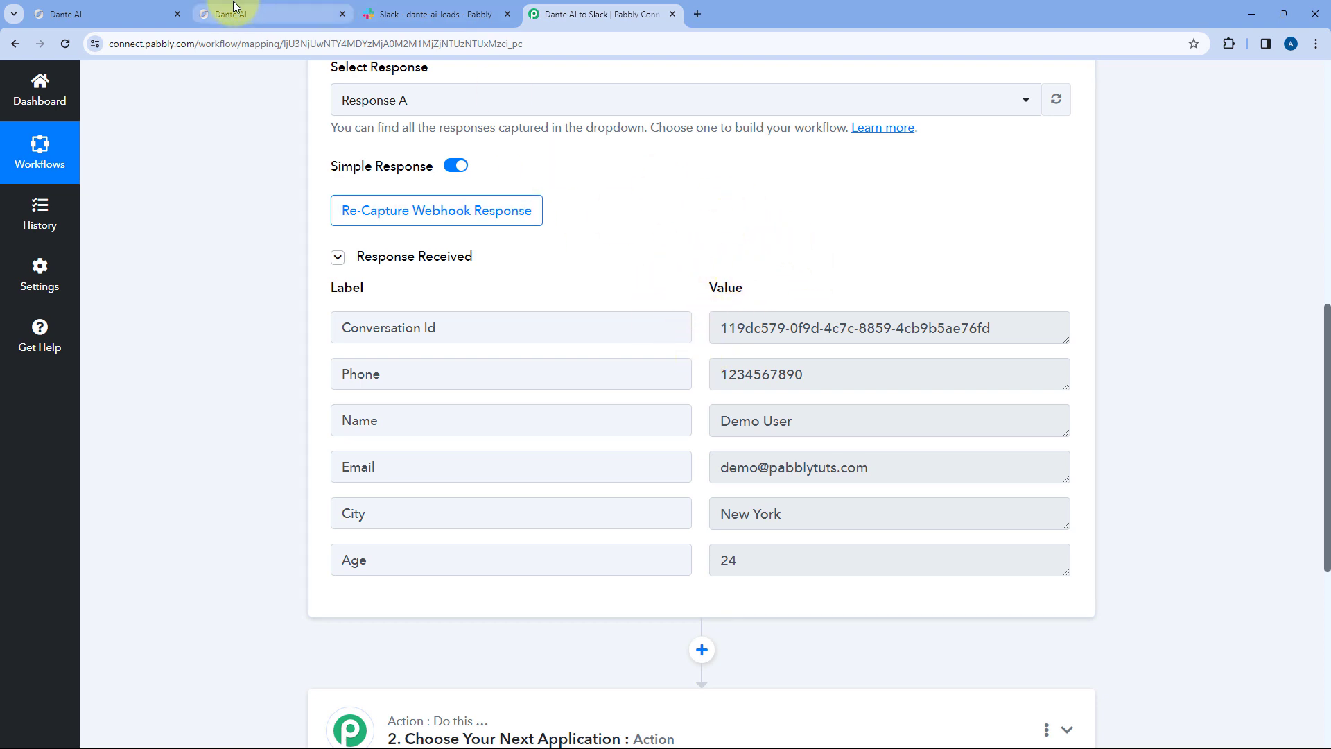
scroll(585, 214, up, 3)
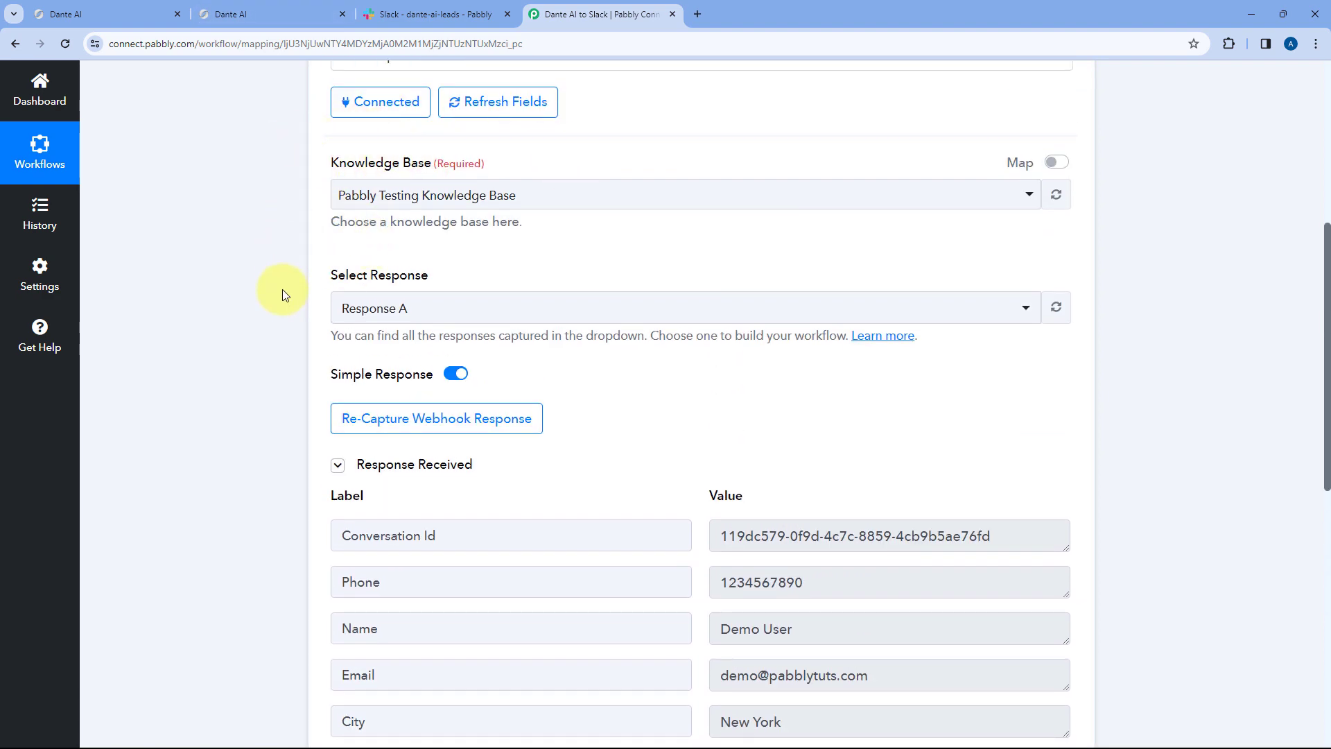
scroll(342, 243, down, 3)
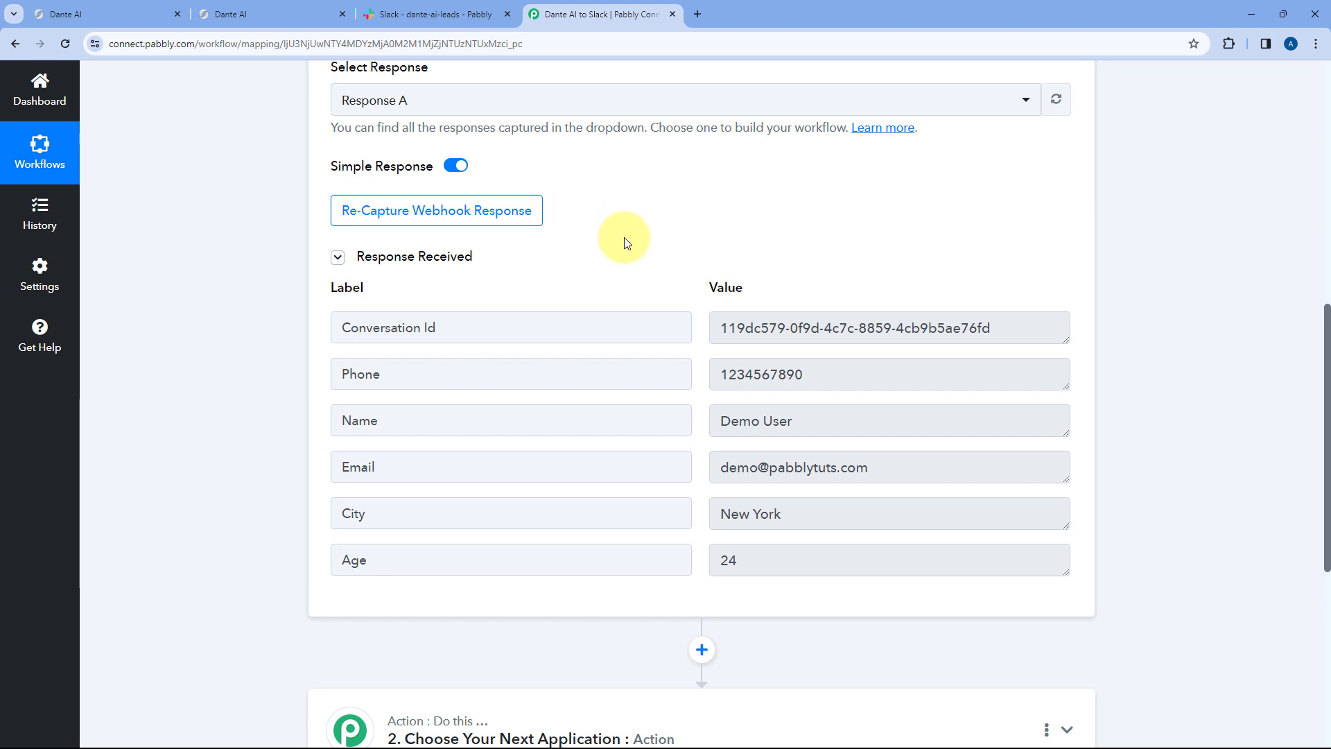
scroll(627, 242, down, 1)
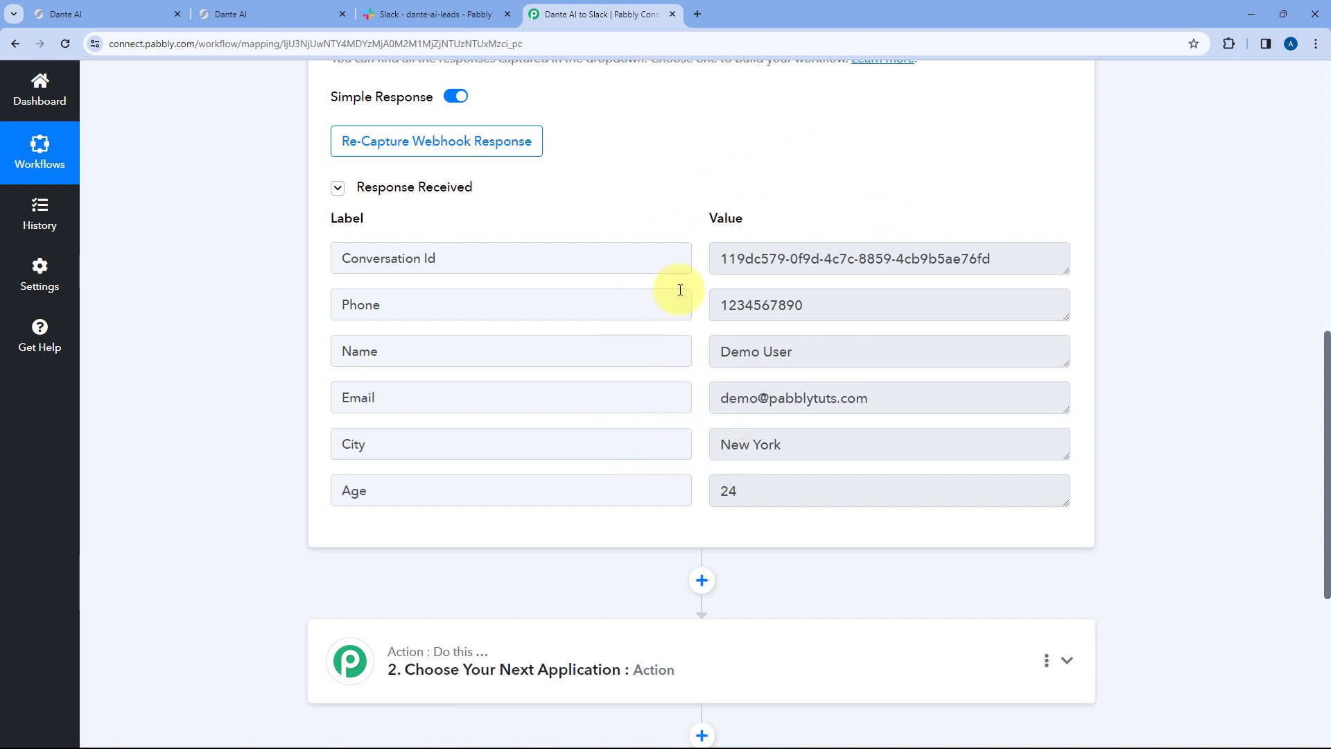
click(449, 13)
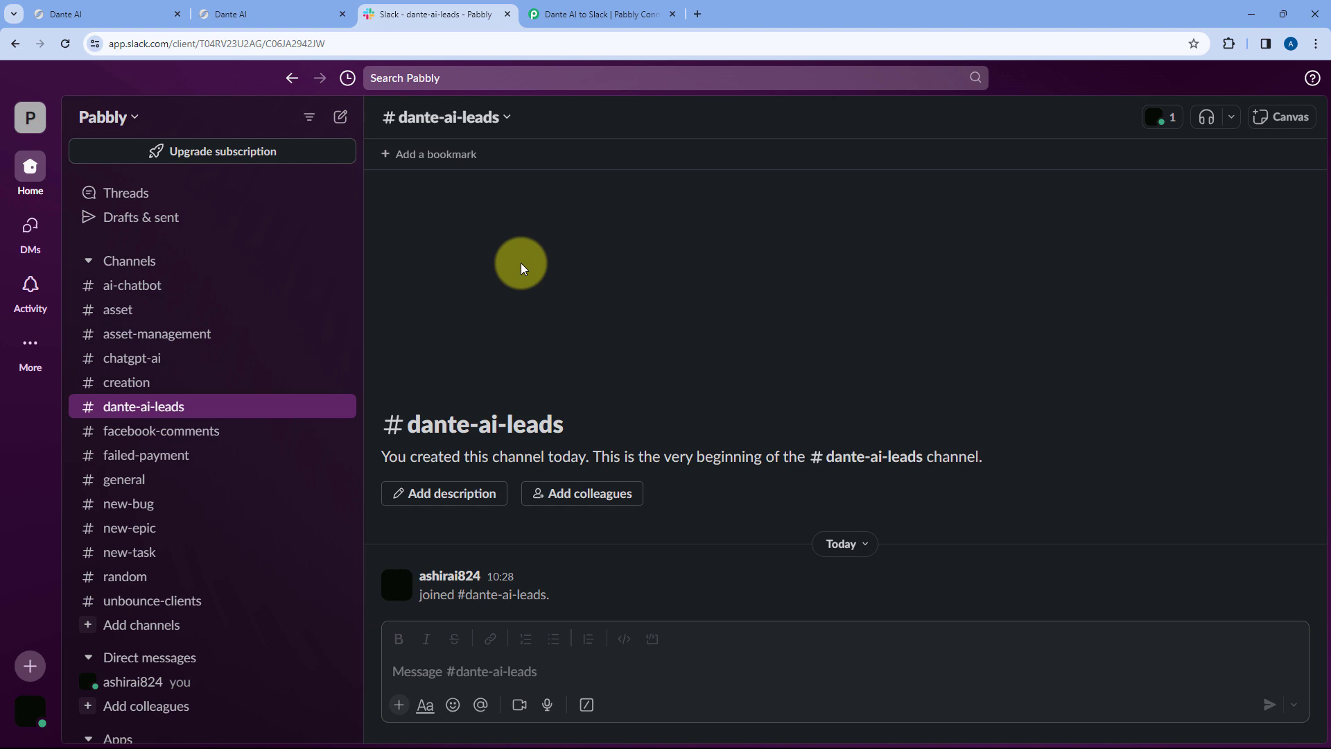
- Choose Slack as the app for the workflow's action step
click(594, 13)
scroll(259, 274, down, 3)
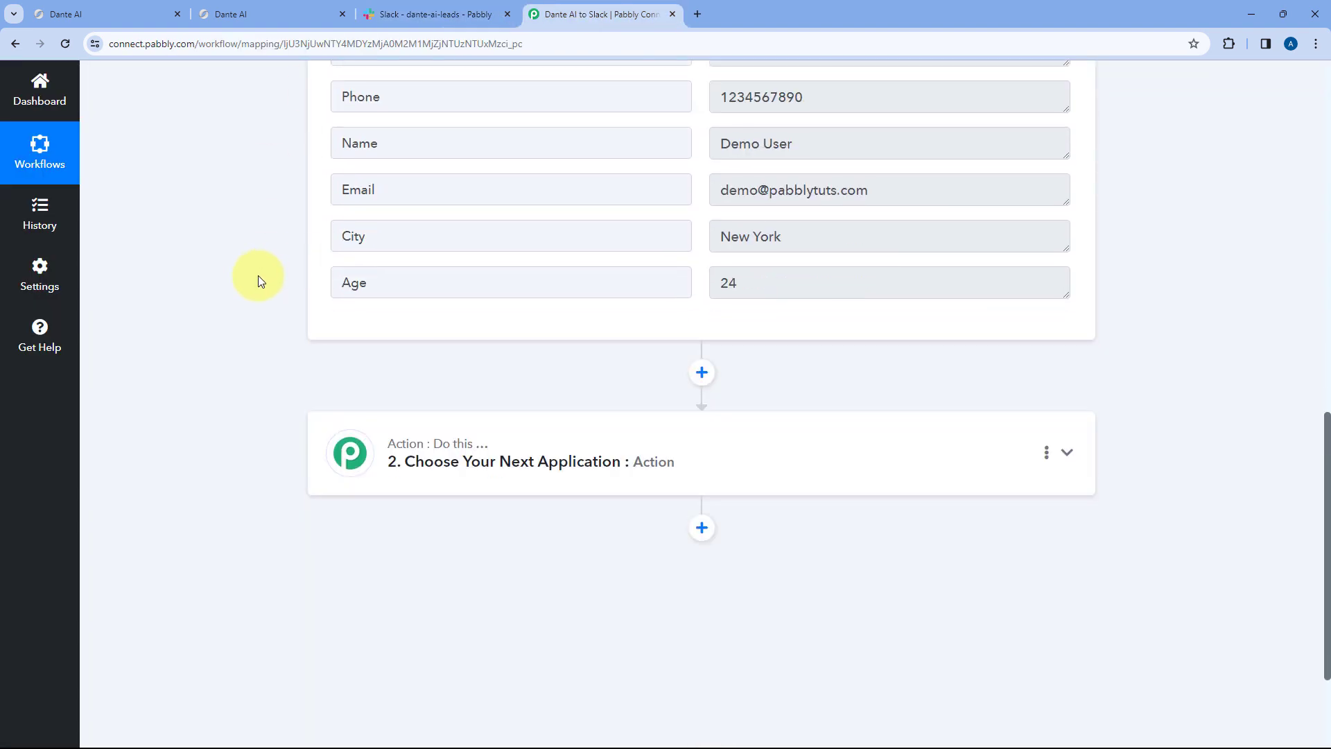
scroll(319, 312, down, 1)
click(441, 339)
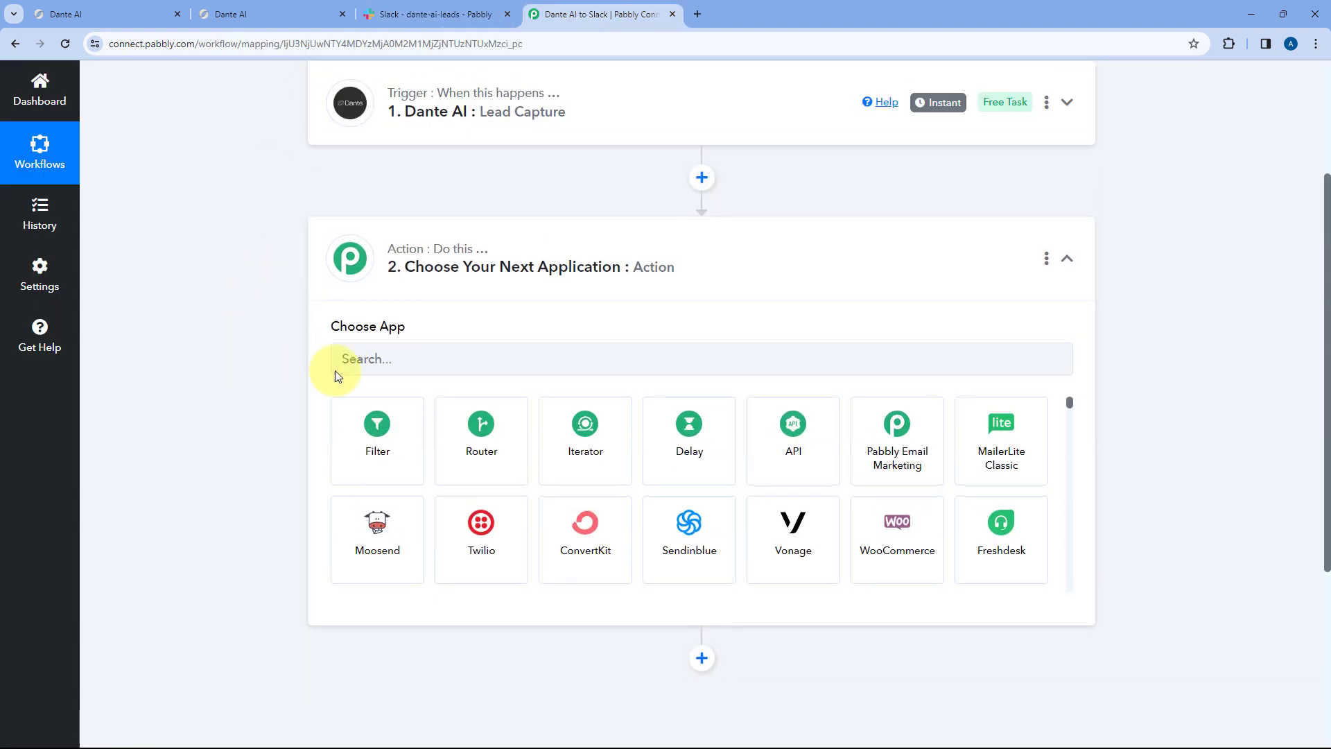
click(336, 364)
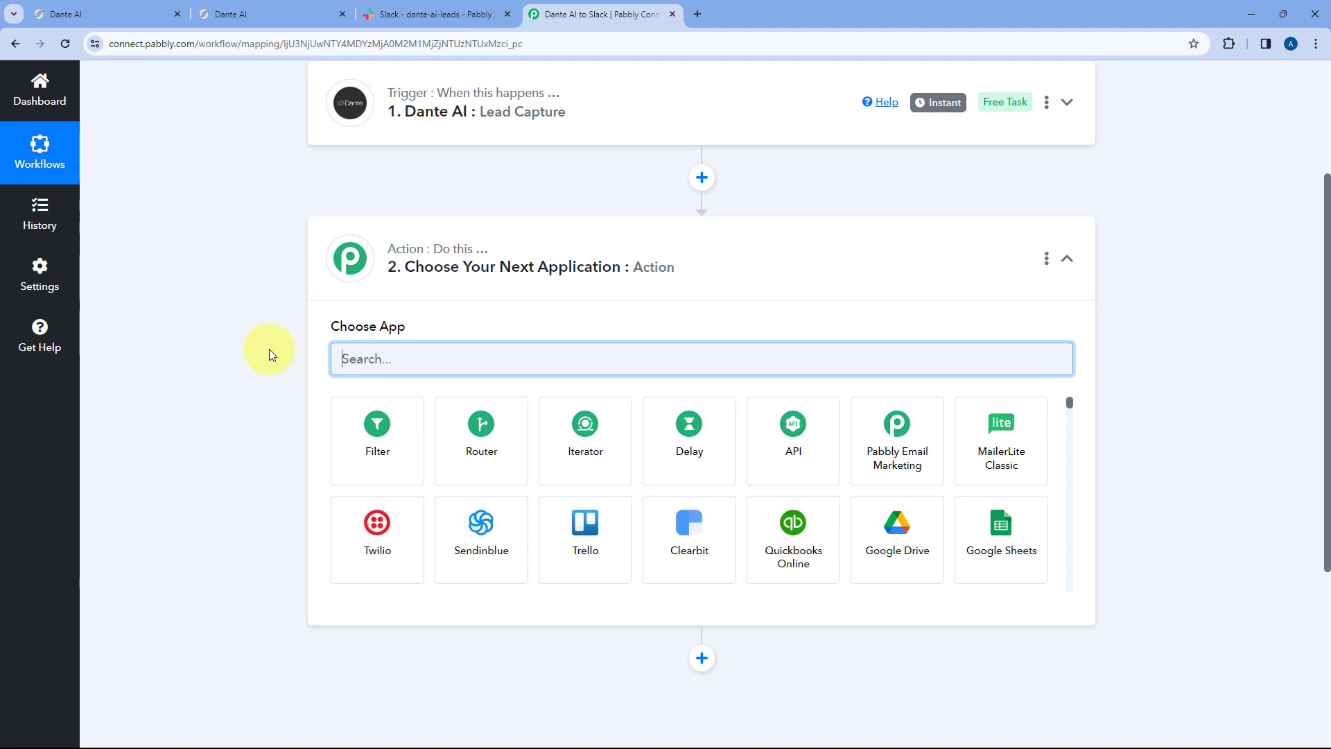
text(Slack)
click(380, 437)
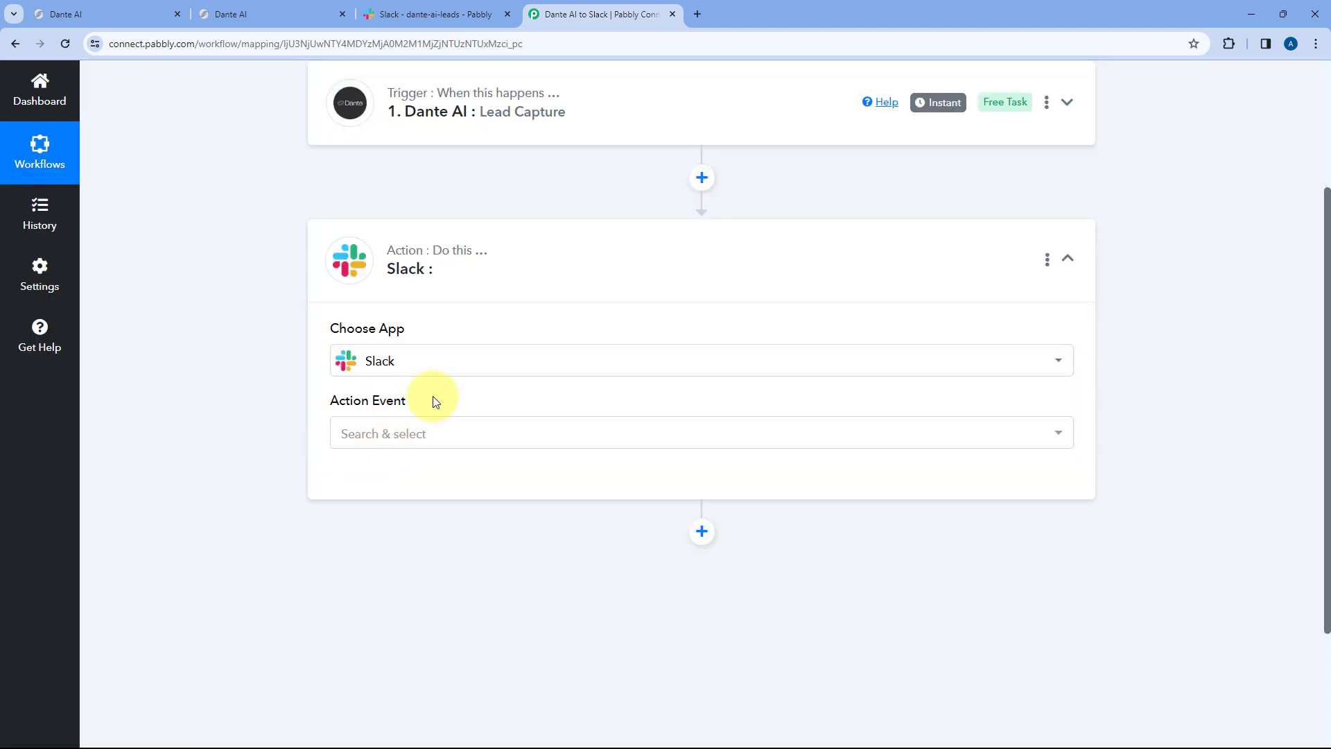
- Set the action event to Send Channel Message and begin connecting a Slack account
click(434, 434)
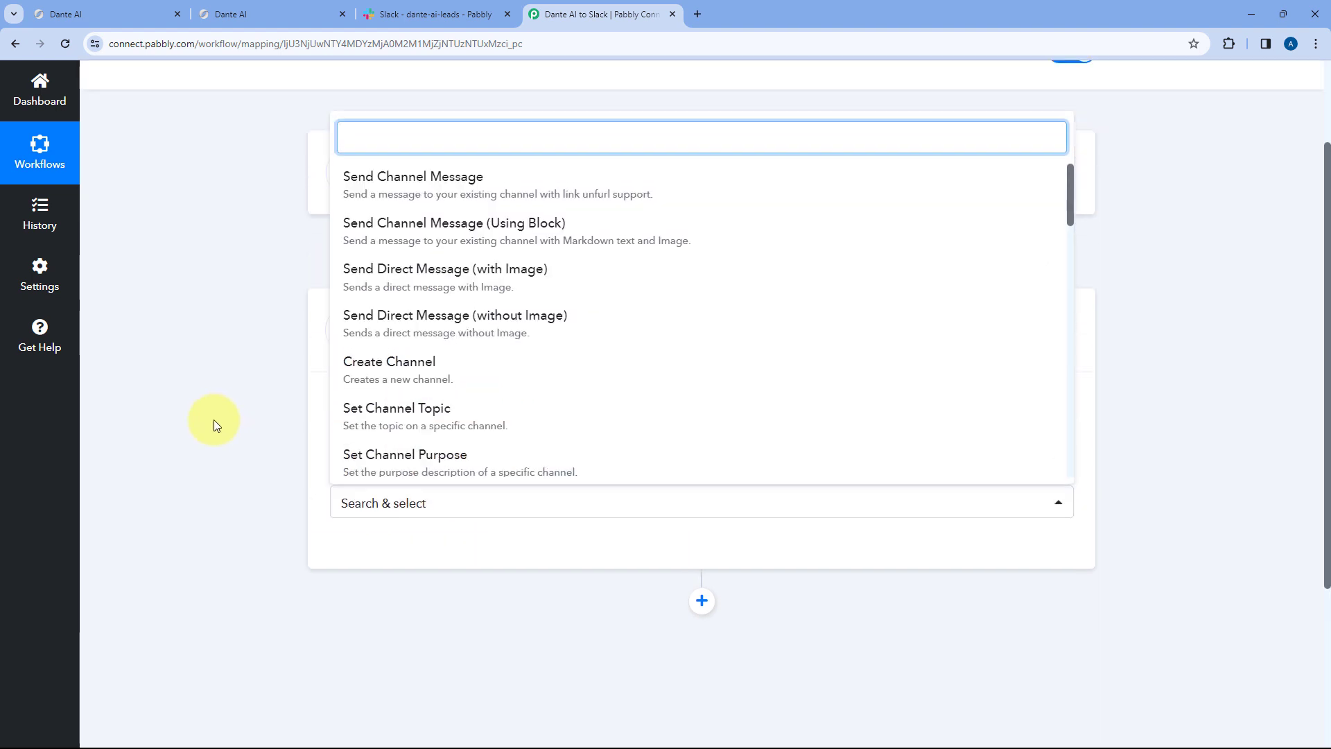
scroll(168, 386, down, 1)
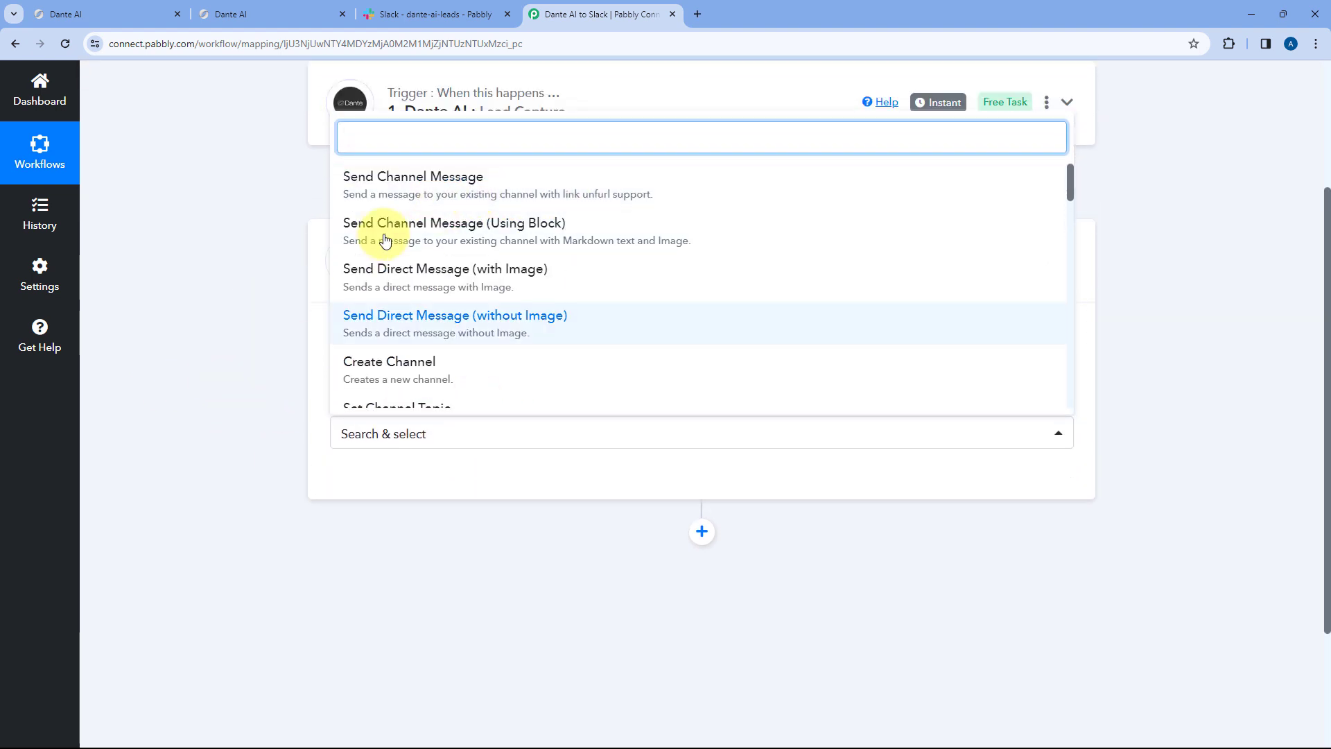
click(402, 183)
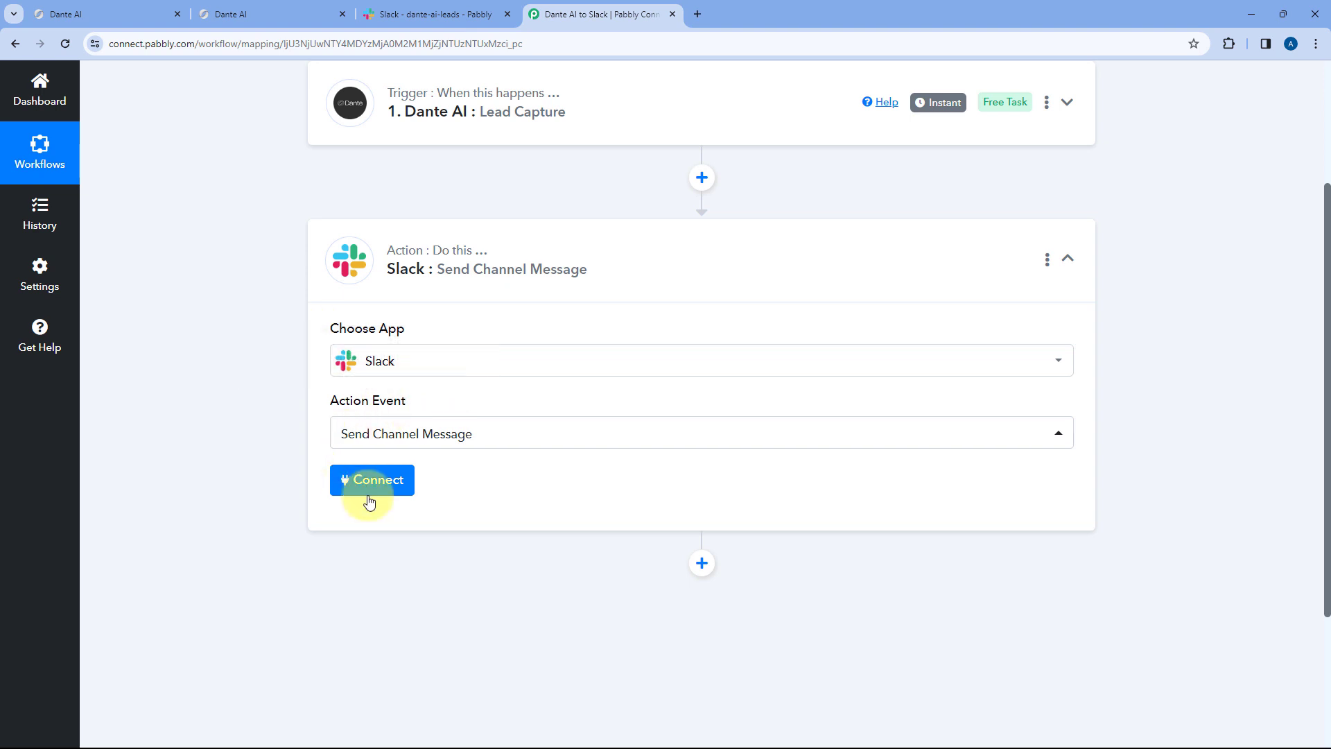
click(376, 482)
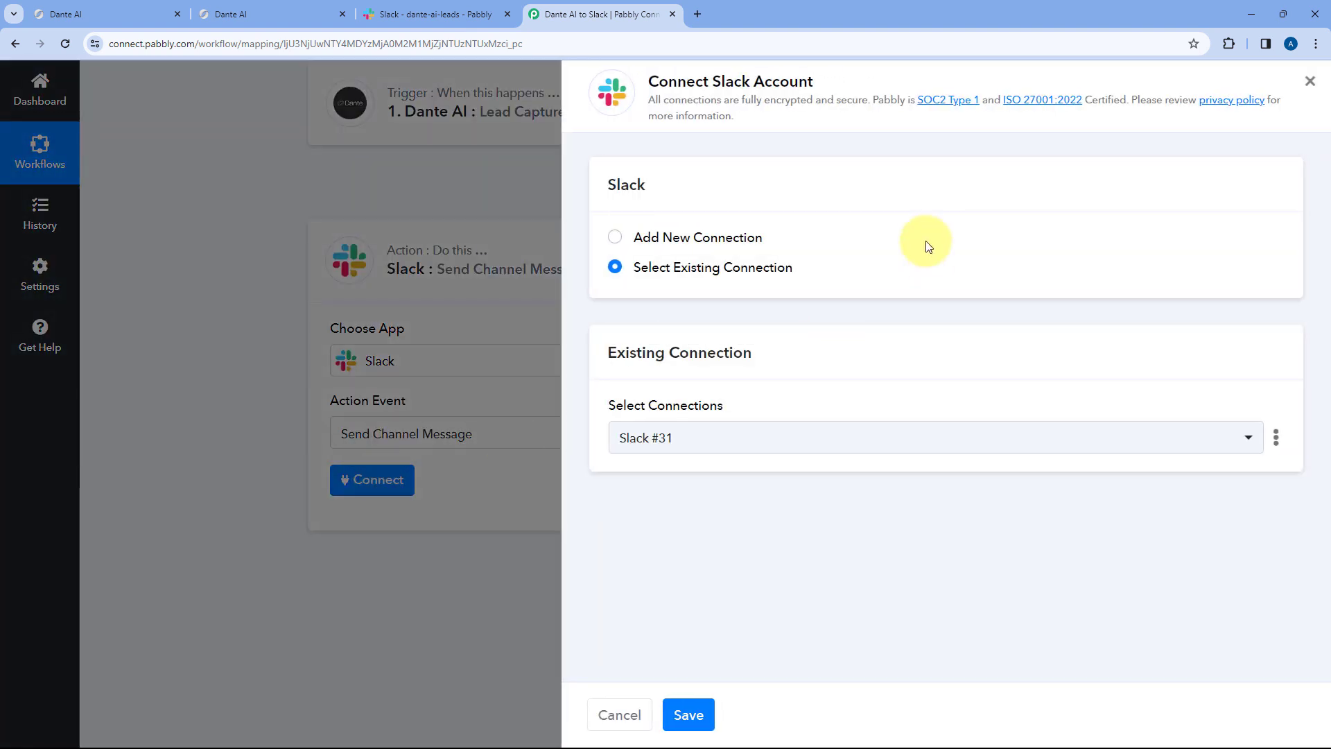
- Add a new Slack connection (Slack #32) and open the token-type help link
click(616, 237)
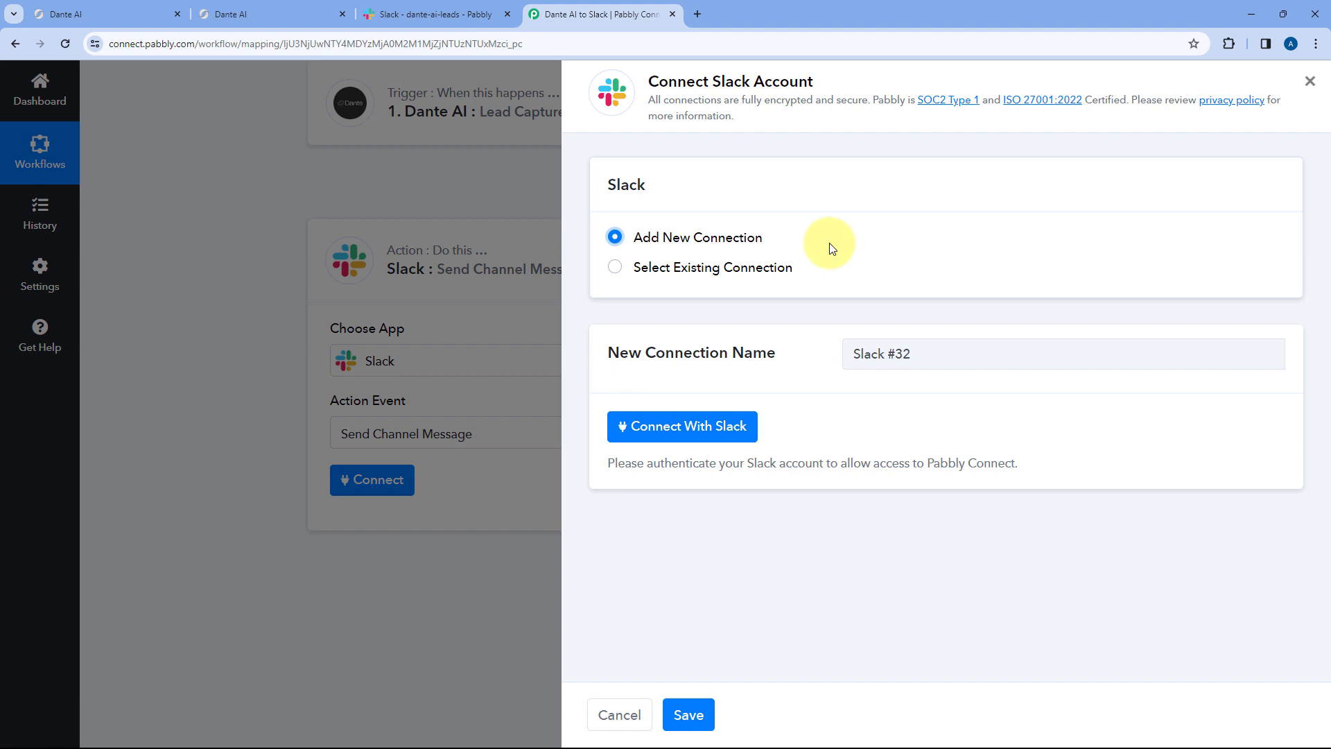
click(683, 427)
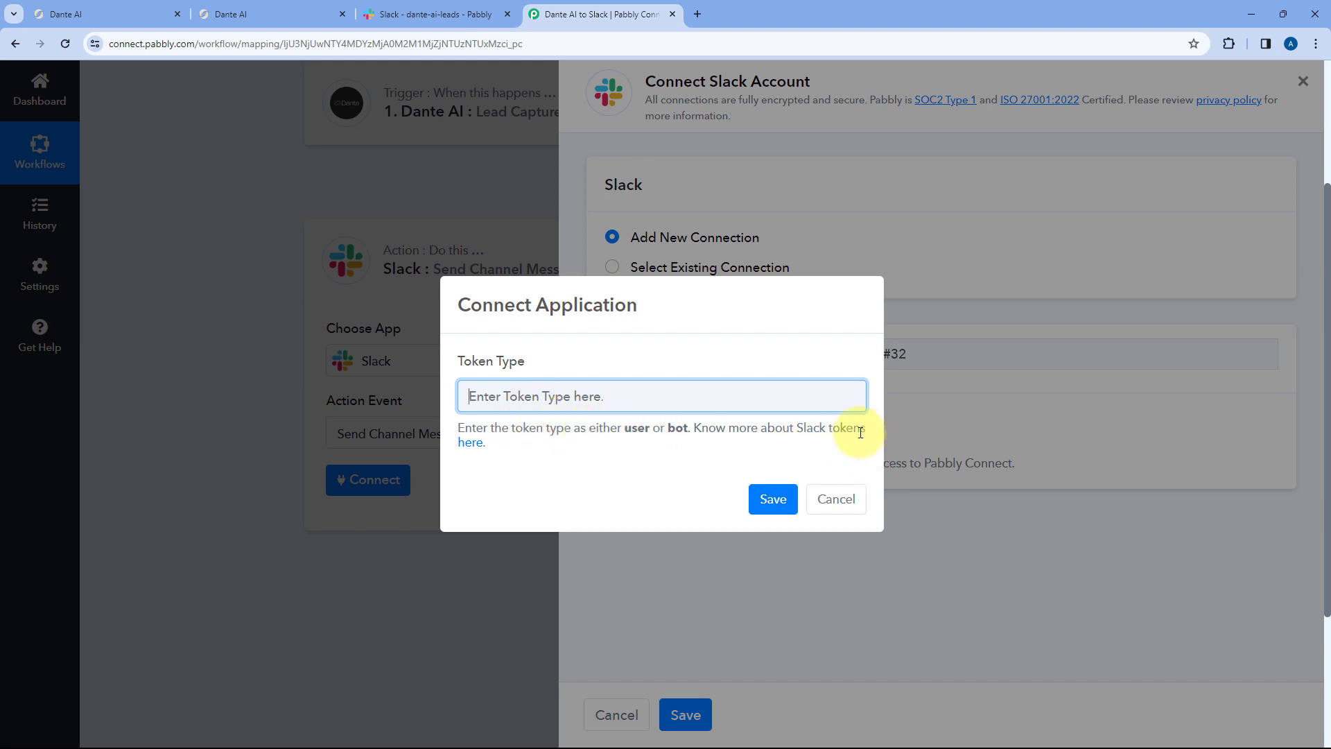
click(477, 442)
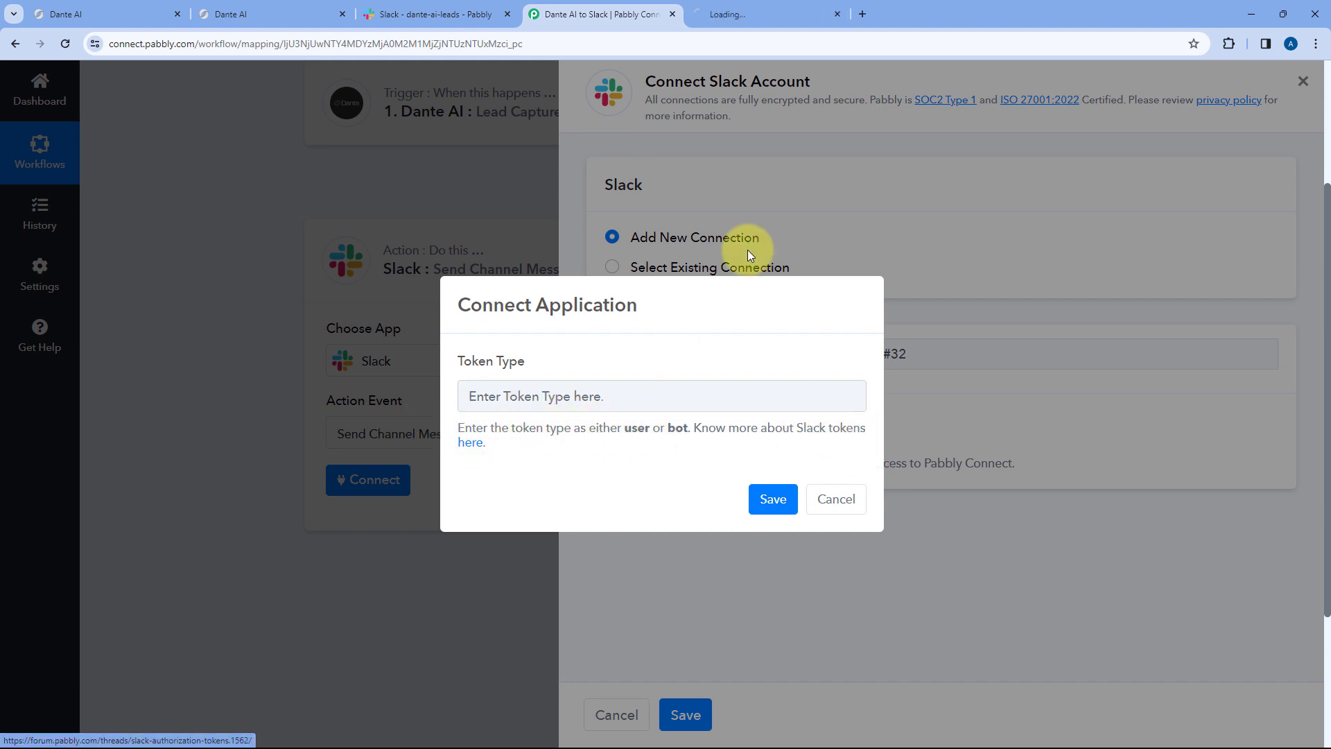
- Scroll through the Pabbly Forum Slack thread to the user and bot permission lists
click(768, 9)
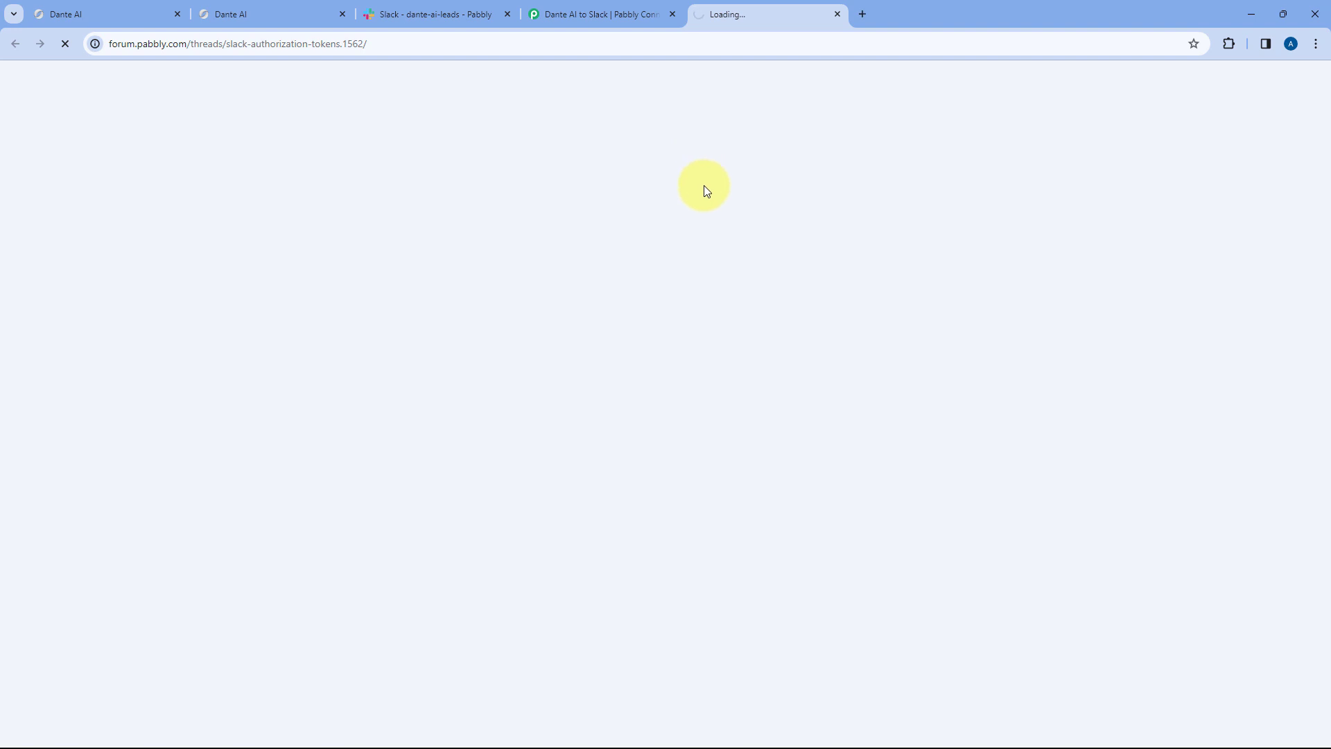
scroll(704, 185, down, 4)
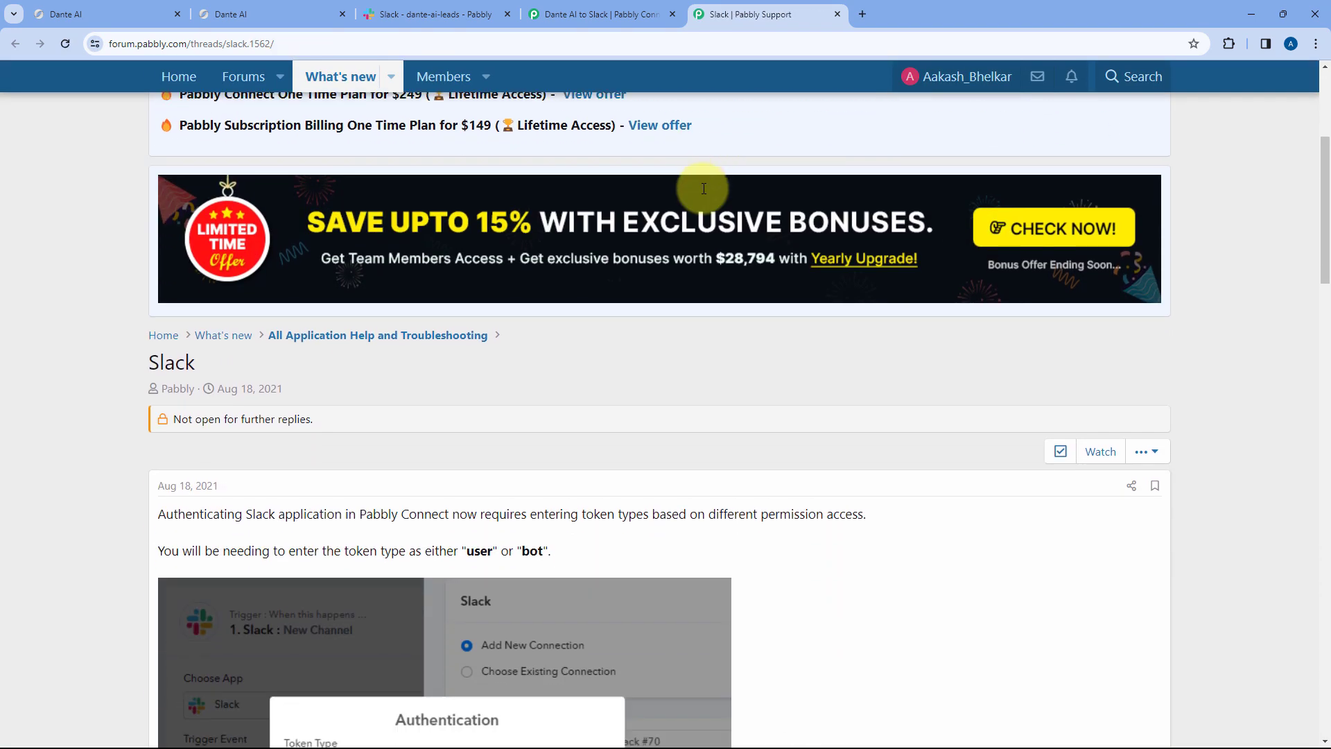
scroll(704, 189, down, 7)
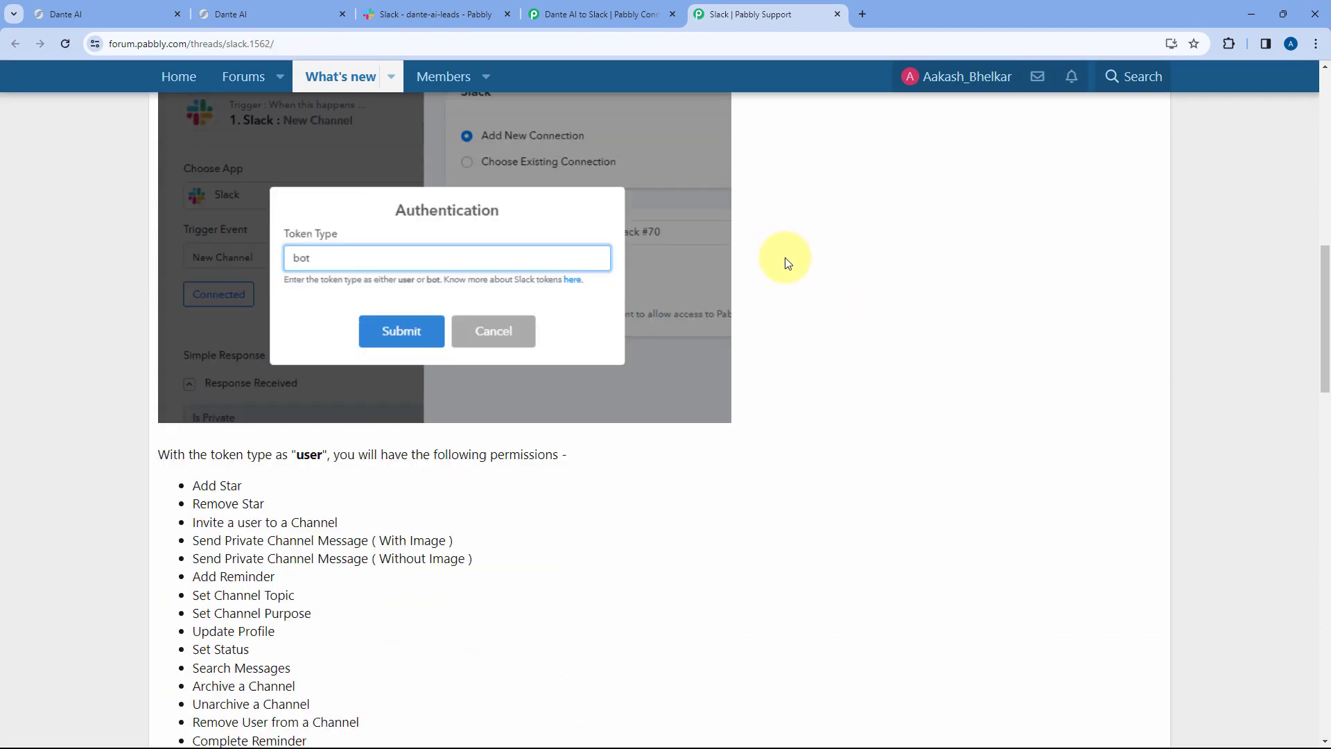
scroll(784, 263, down, 5)
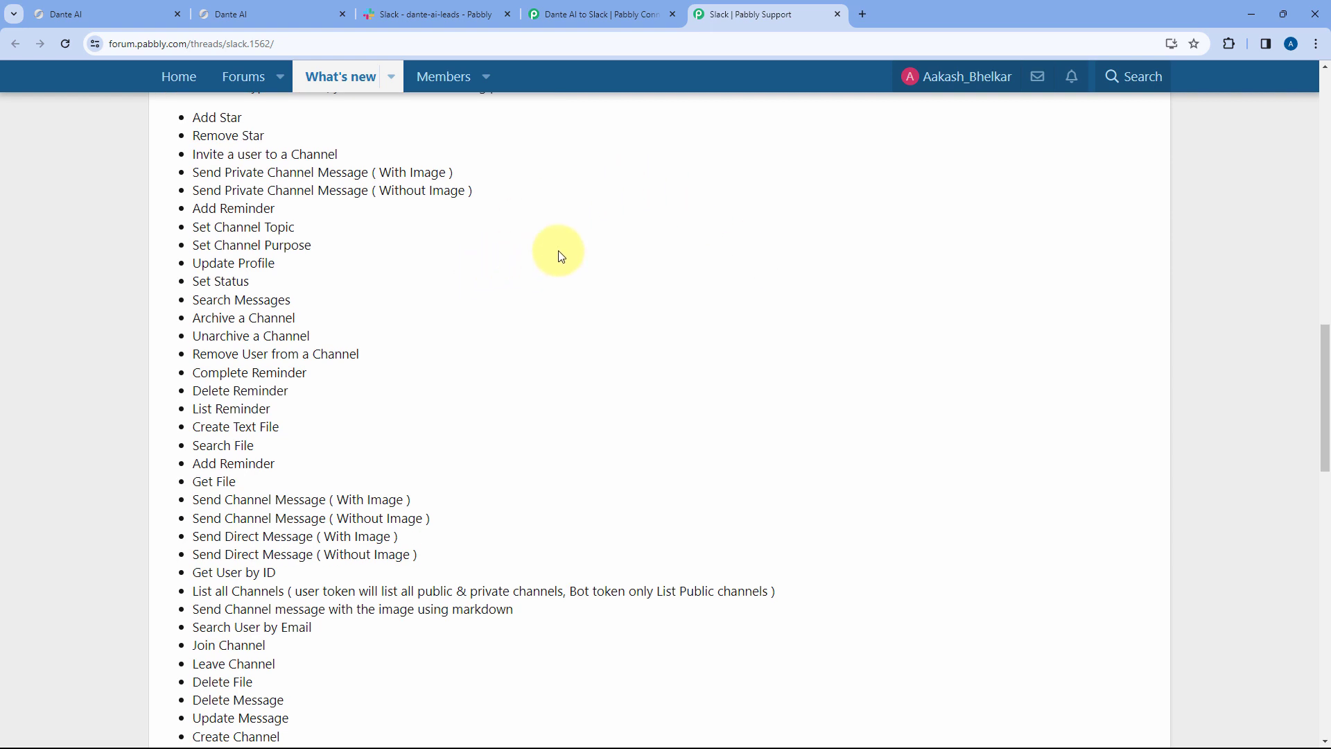
scroll(617, 270, down, 3)
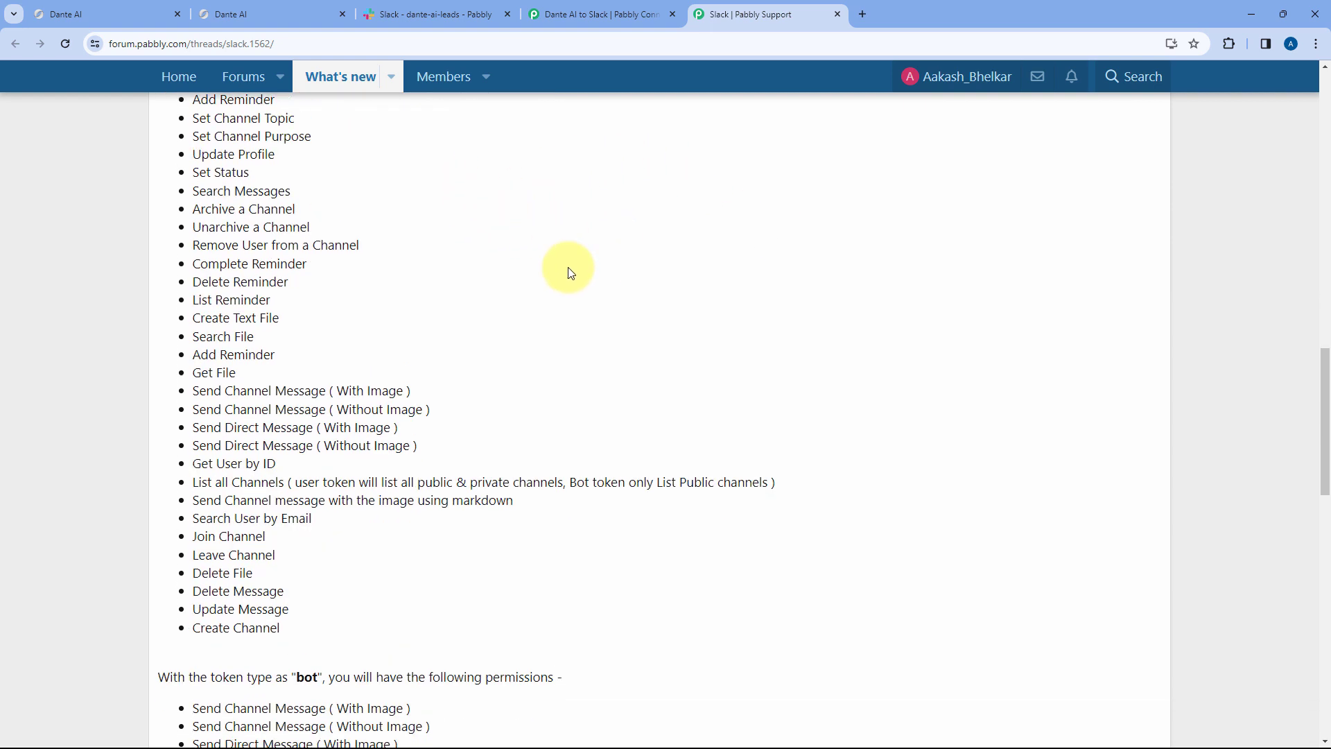
- Enter 'bot' as the Slack connection's token type and save it
scroll(602, 263, down, 2)
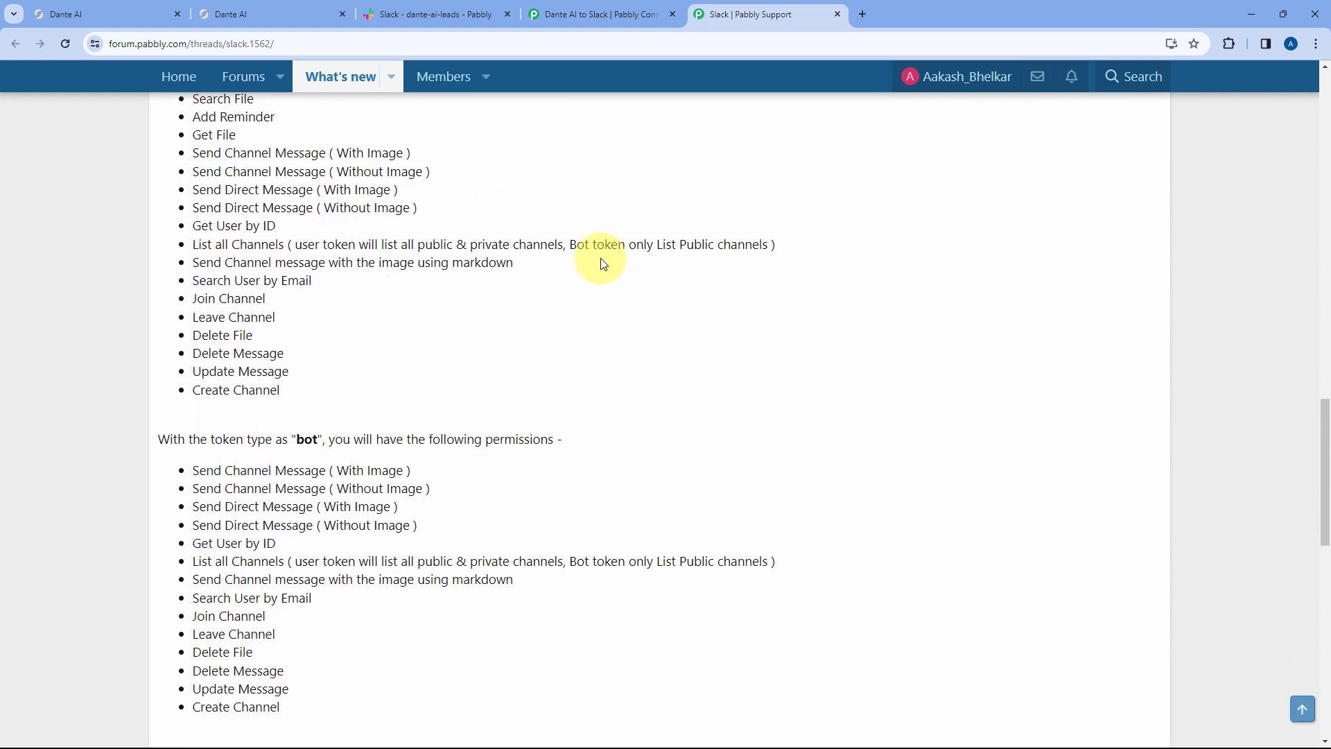
click(595, 10)
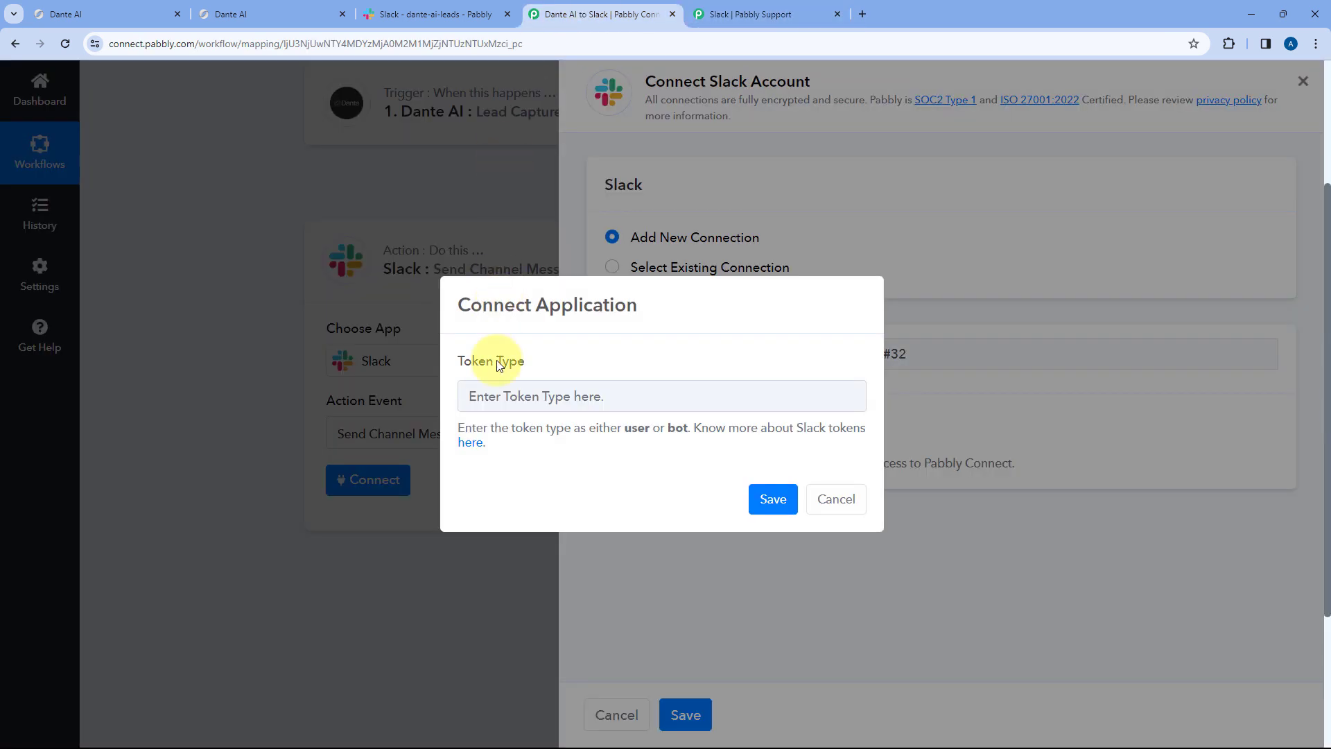
click(502, 397)
text(bo)
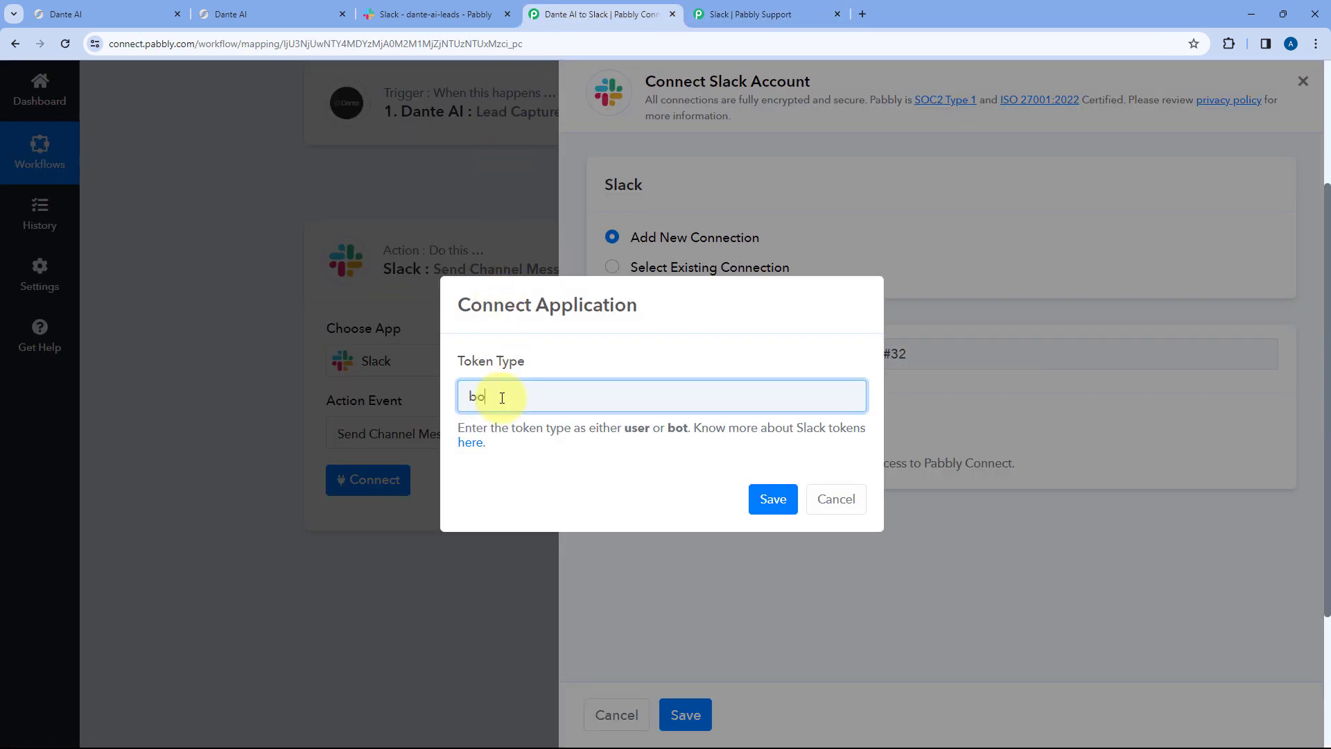
text(t)
click(769, 494)
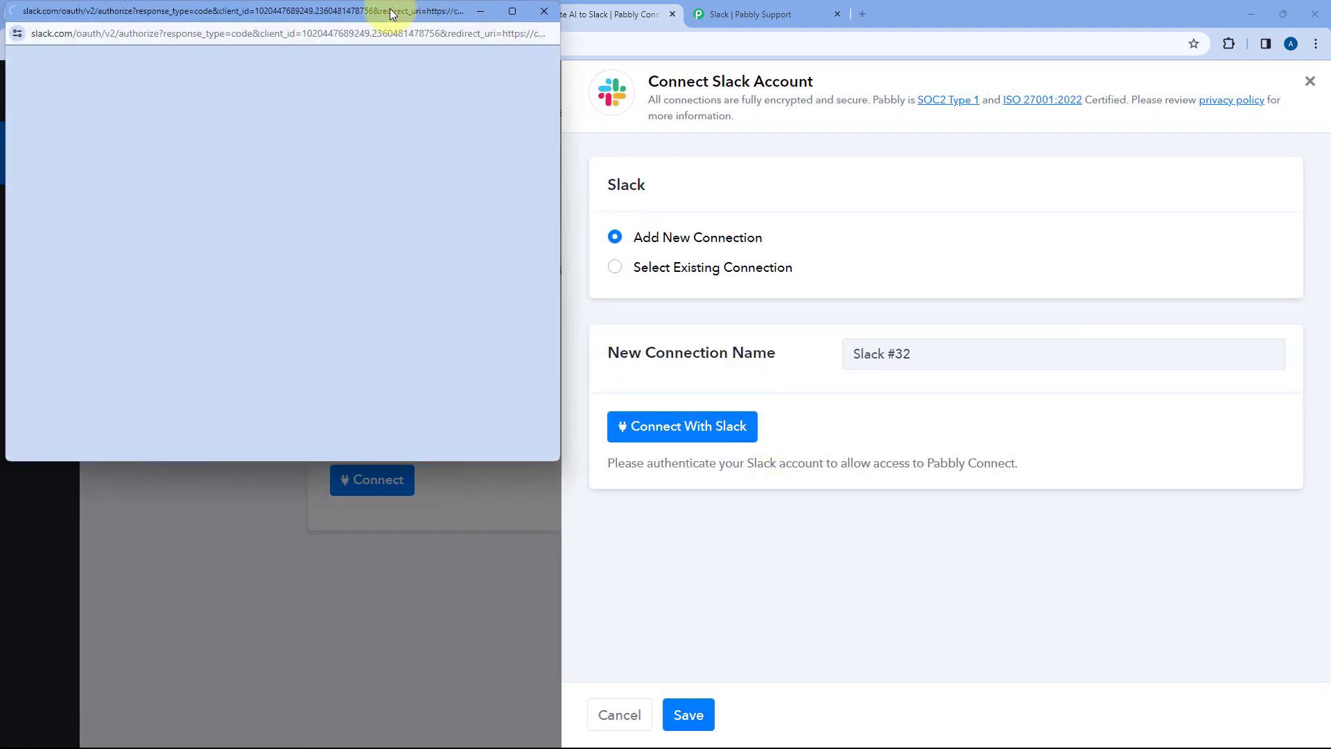
- Allow Pabbly Connect access to the Pabbly Slack workspace in the authorization window
click(405, 11)
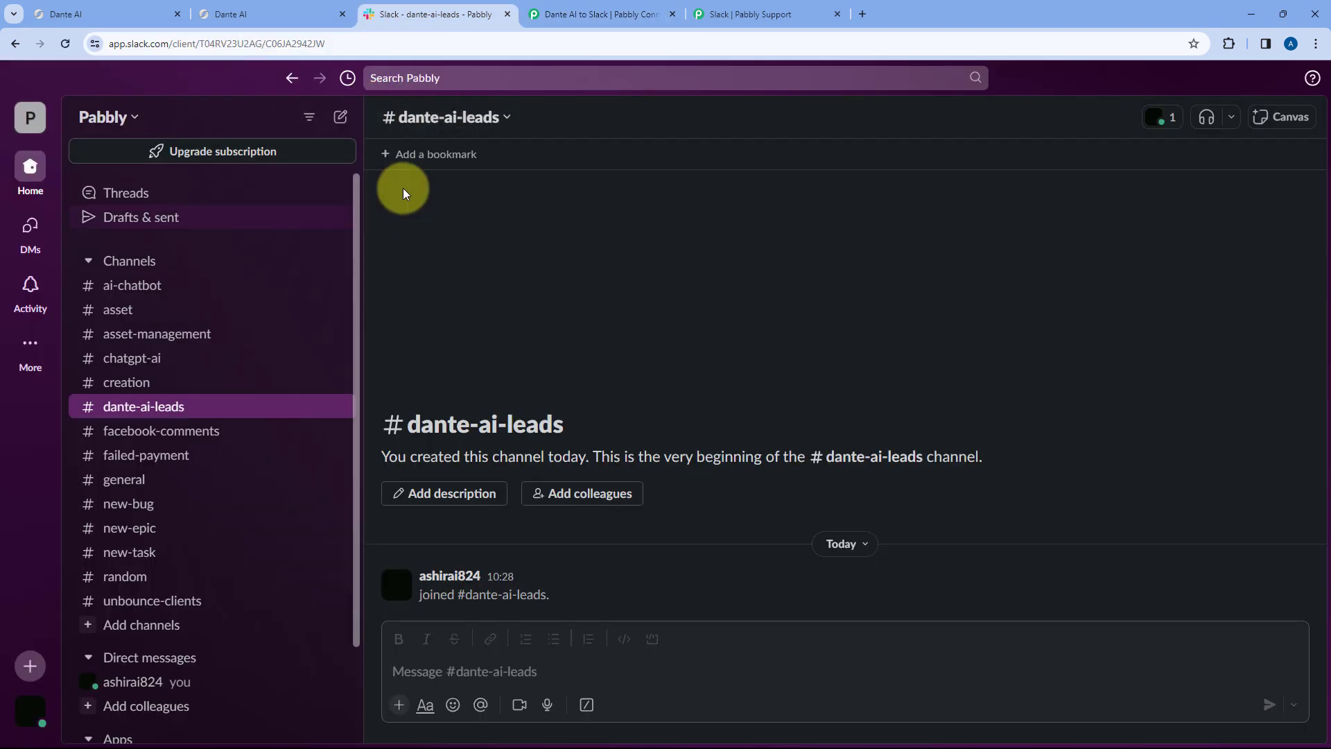
click(586, 15)
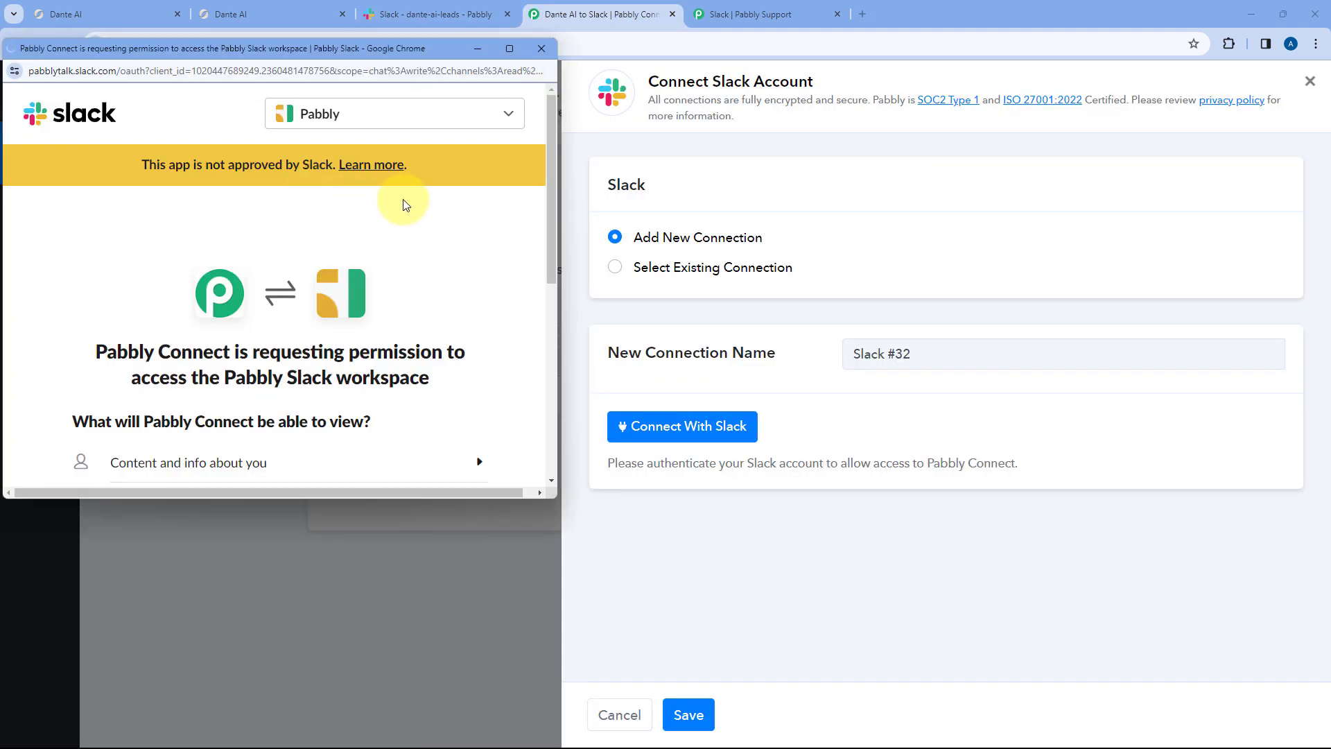
scroll(406, 205, down, 5)
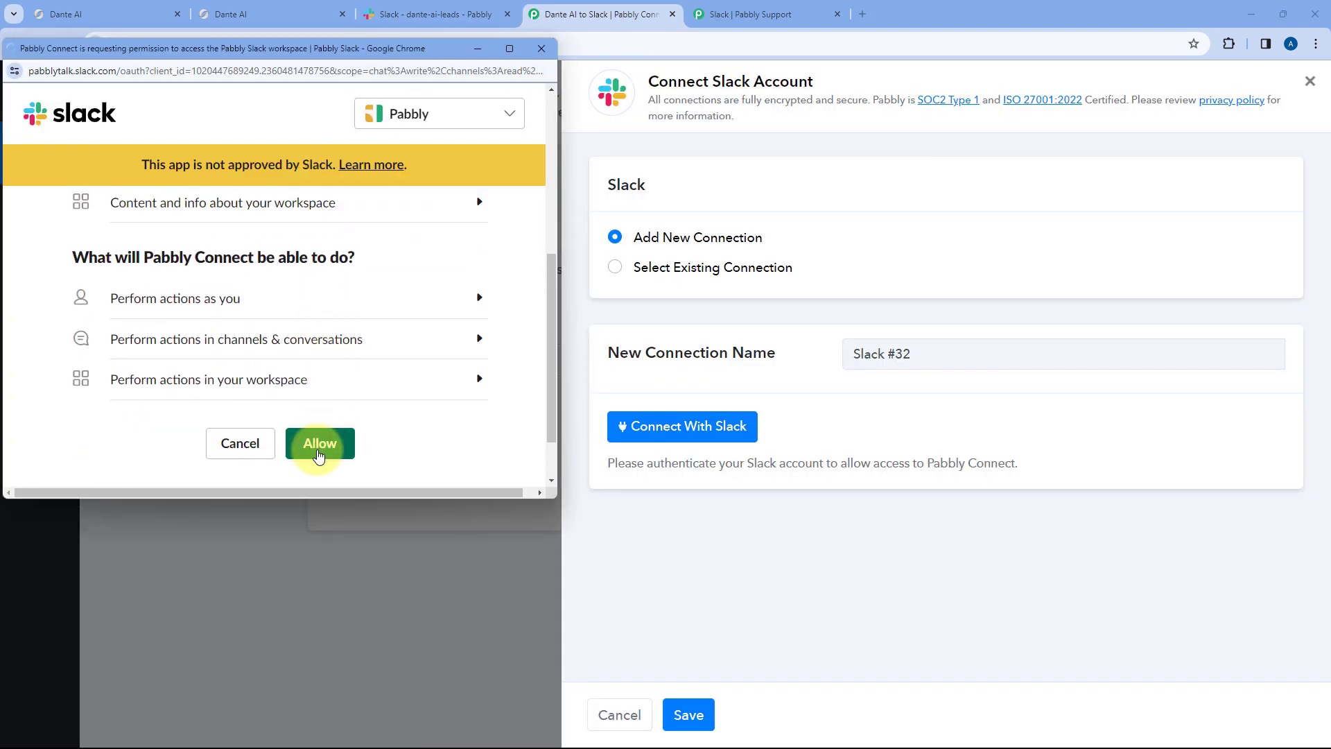
click(319, 452)
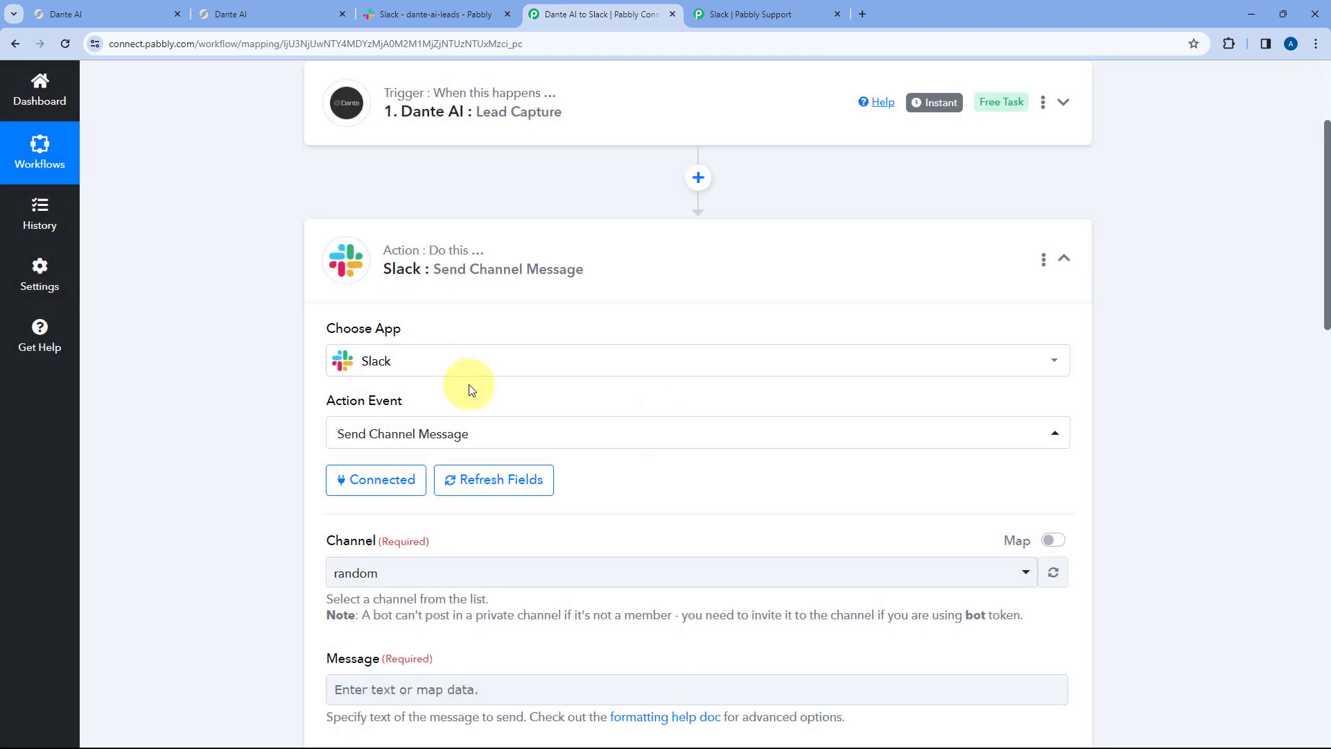
- Confirm the Slack connection, then view the still-empty #dante-ai-leads channel in Slack
scroll(474, 388, down, 5)
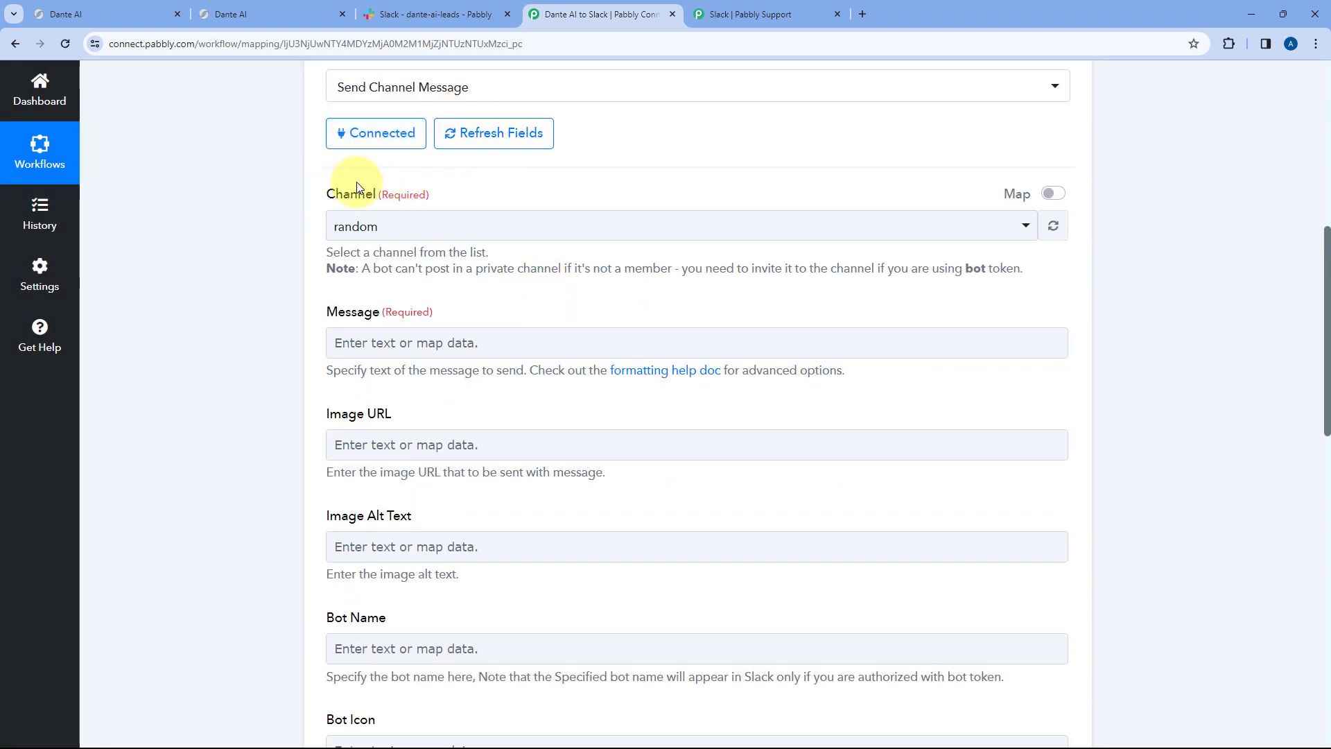
click(460, 8)
scroll(211, 354, down, 3)
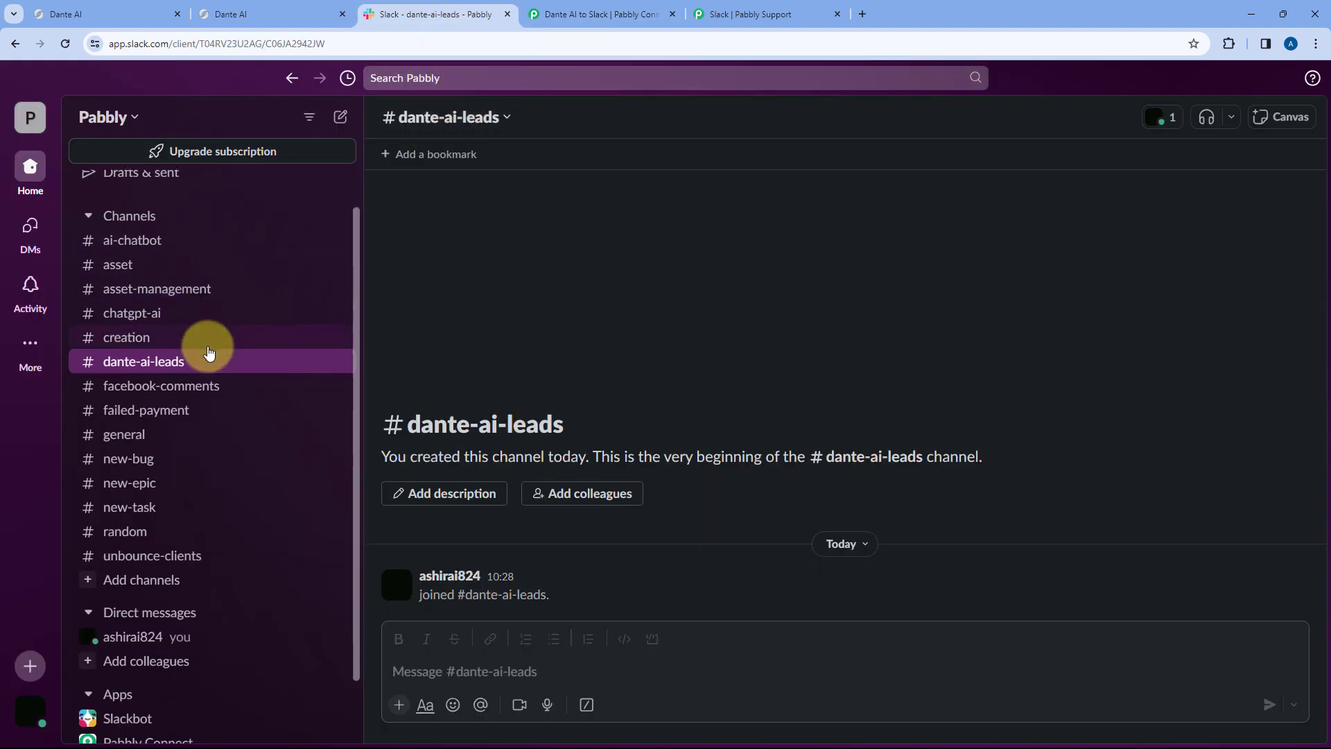
scroll(228, 319, up, 2)
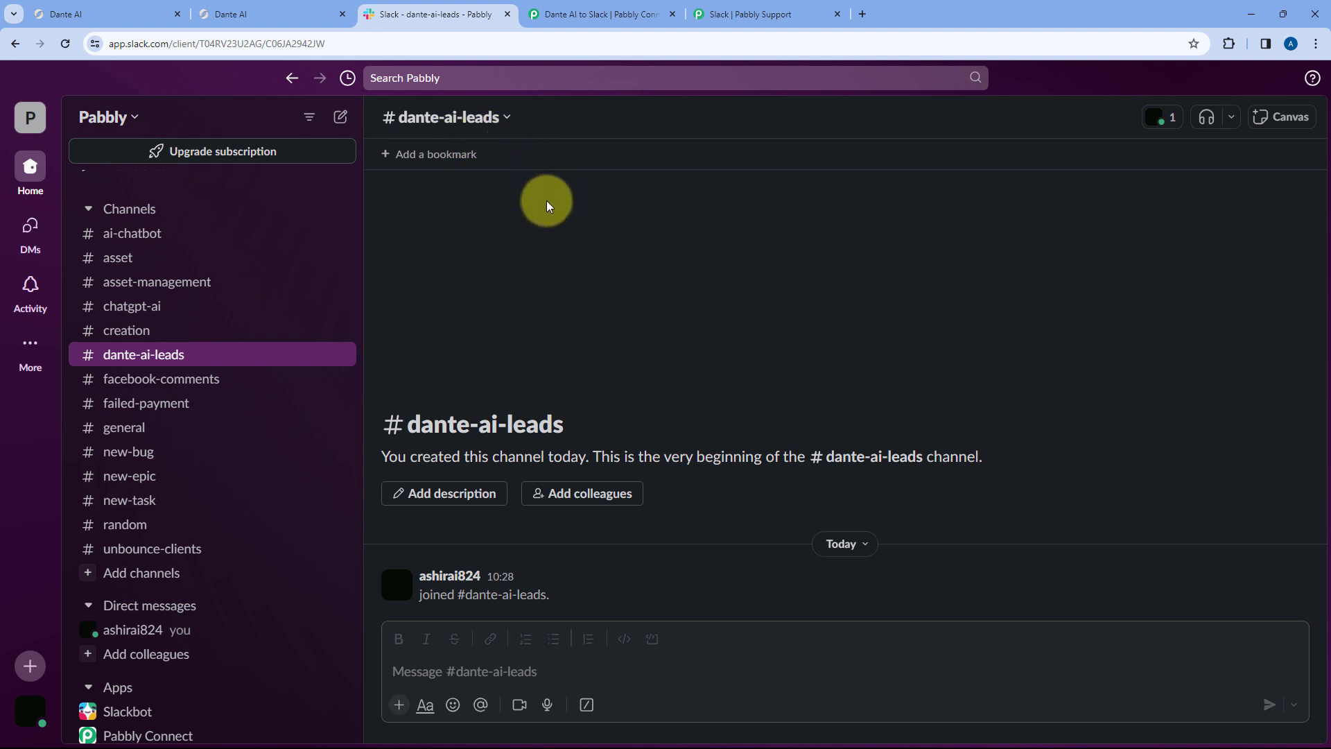
- Choose dante-ai-leads from the Slack action's Channel dropdown
click(257, 7)
scroll(342, 200, up, 1)
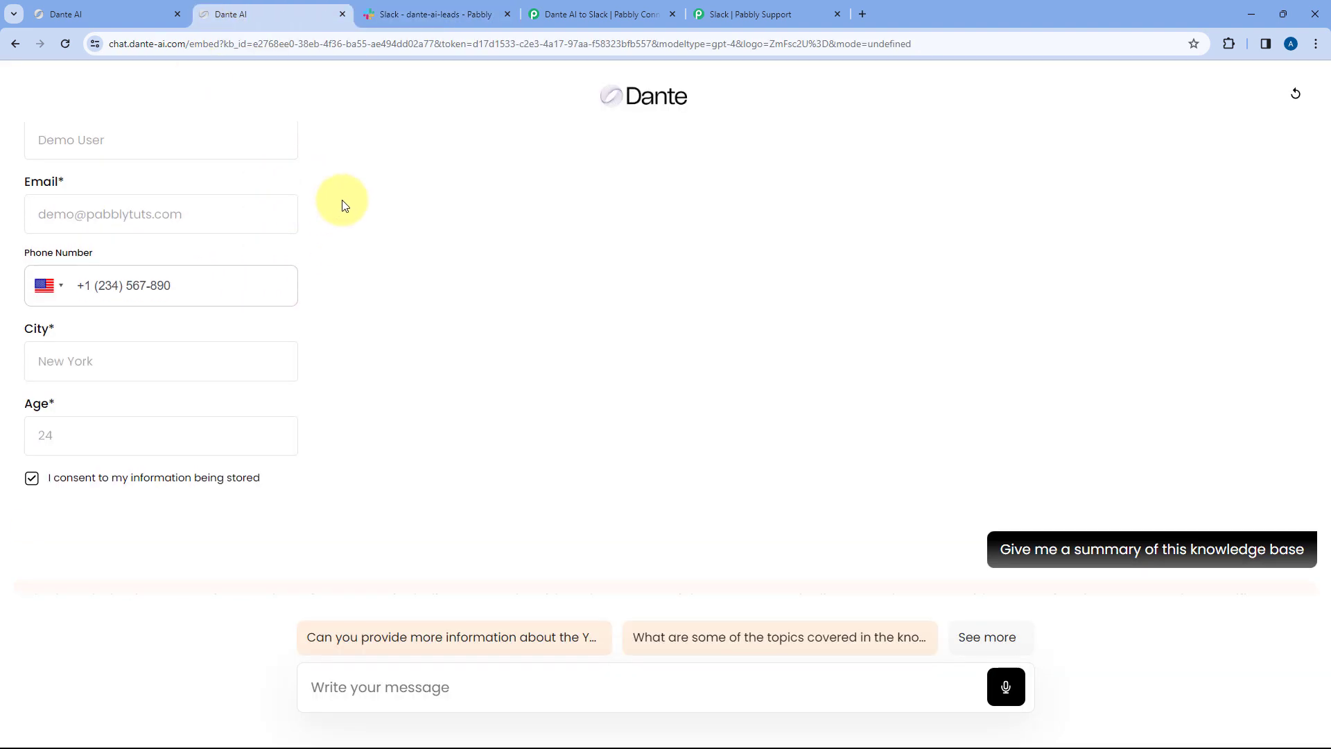
click(601, 14)
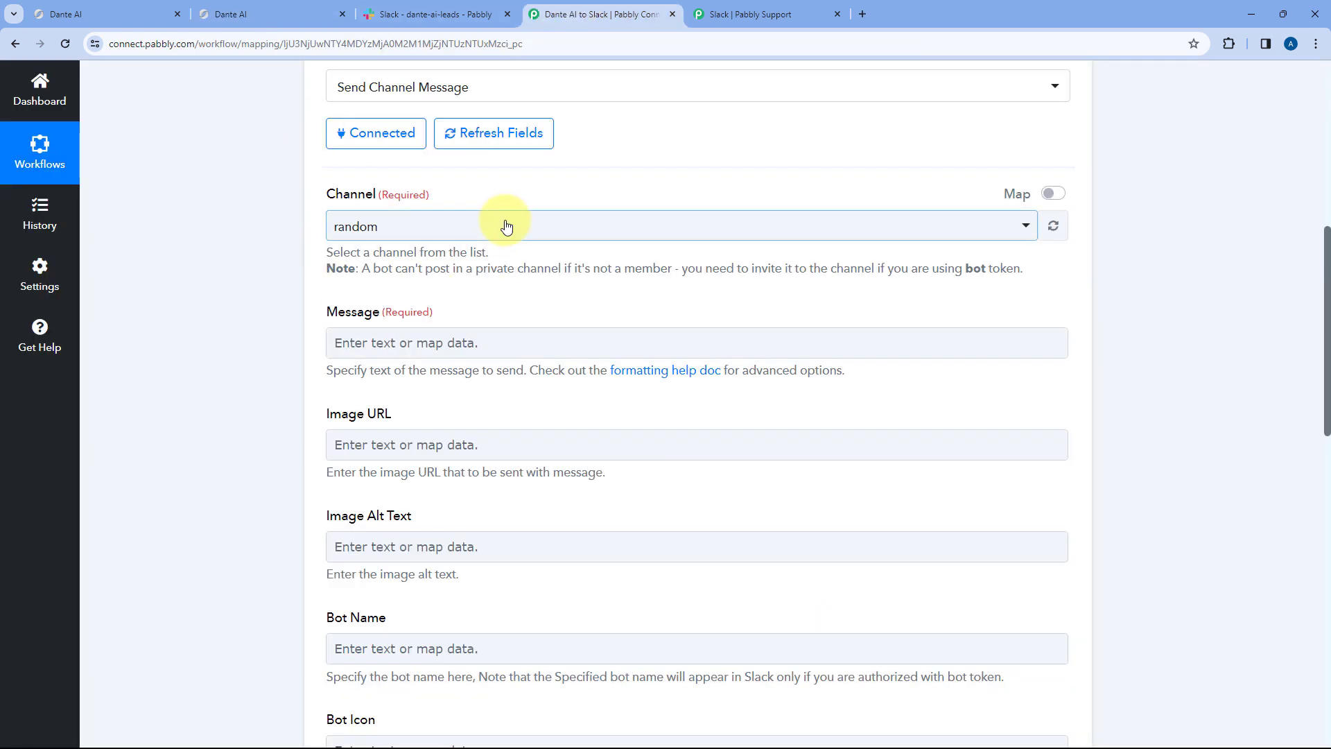
click(506, 226)
scroll(340, 240, down, 2)
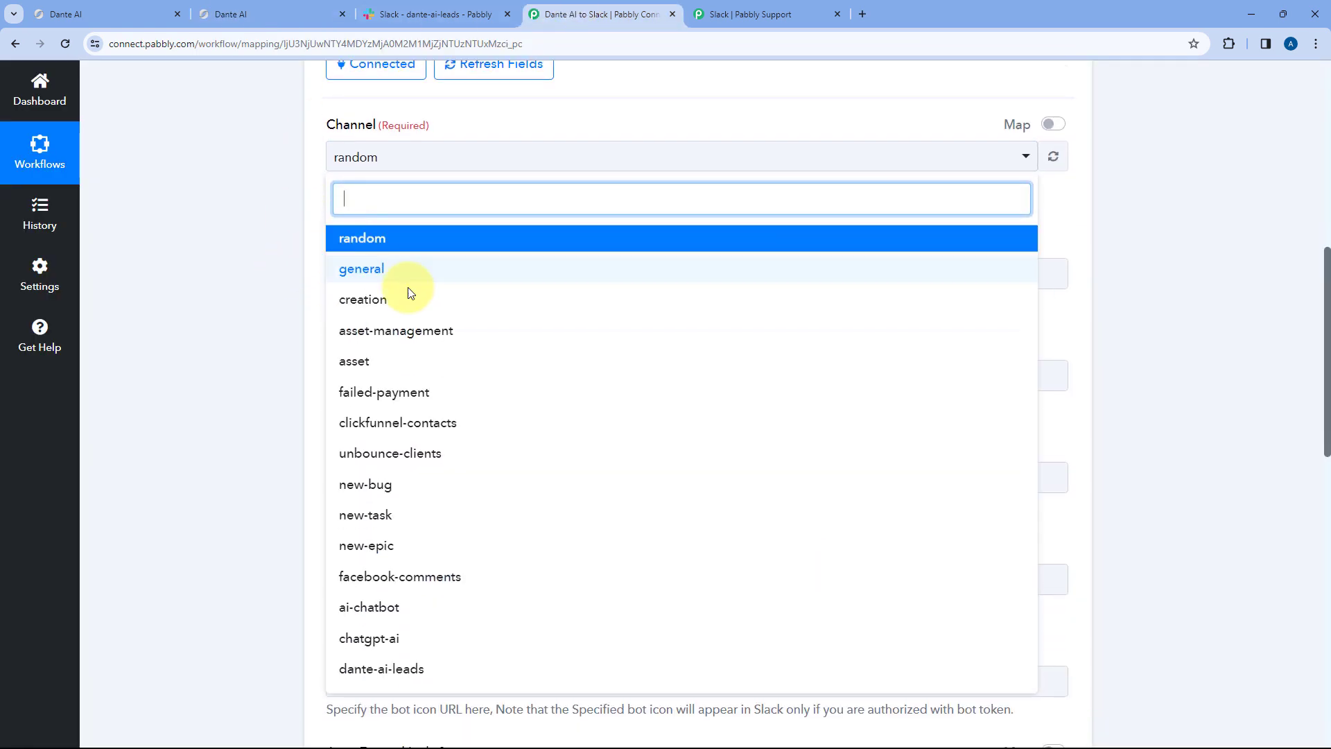
scroll(409, 287, down, 2)
scroll(302, 249, up, 1)
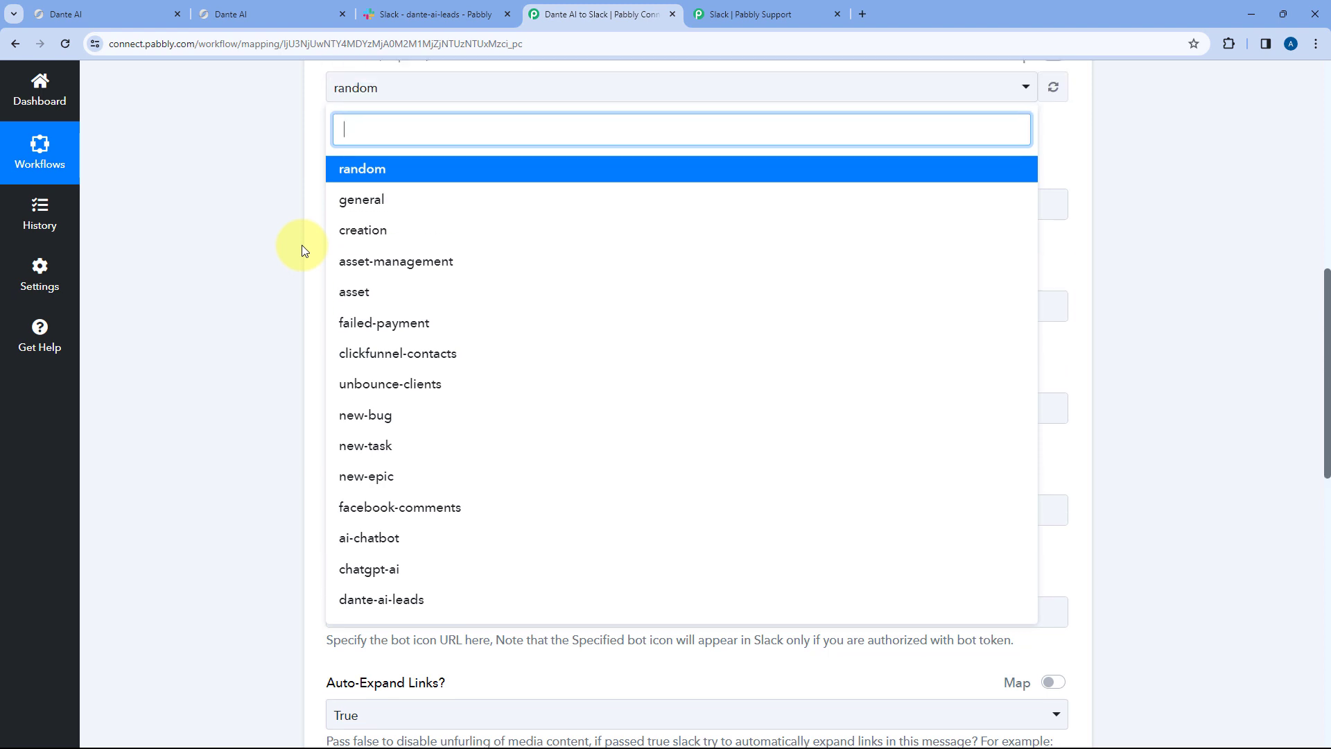
click(425, 605)
scroll(345, 257, up, 2)
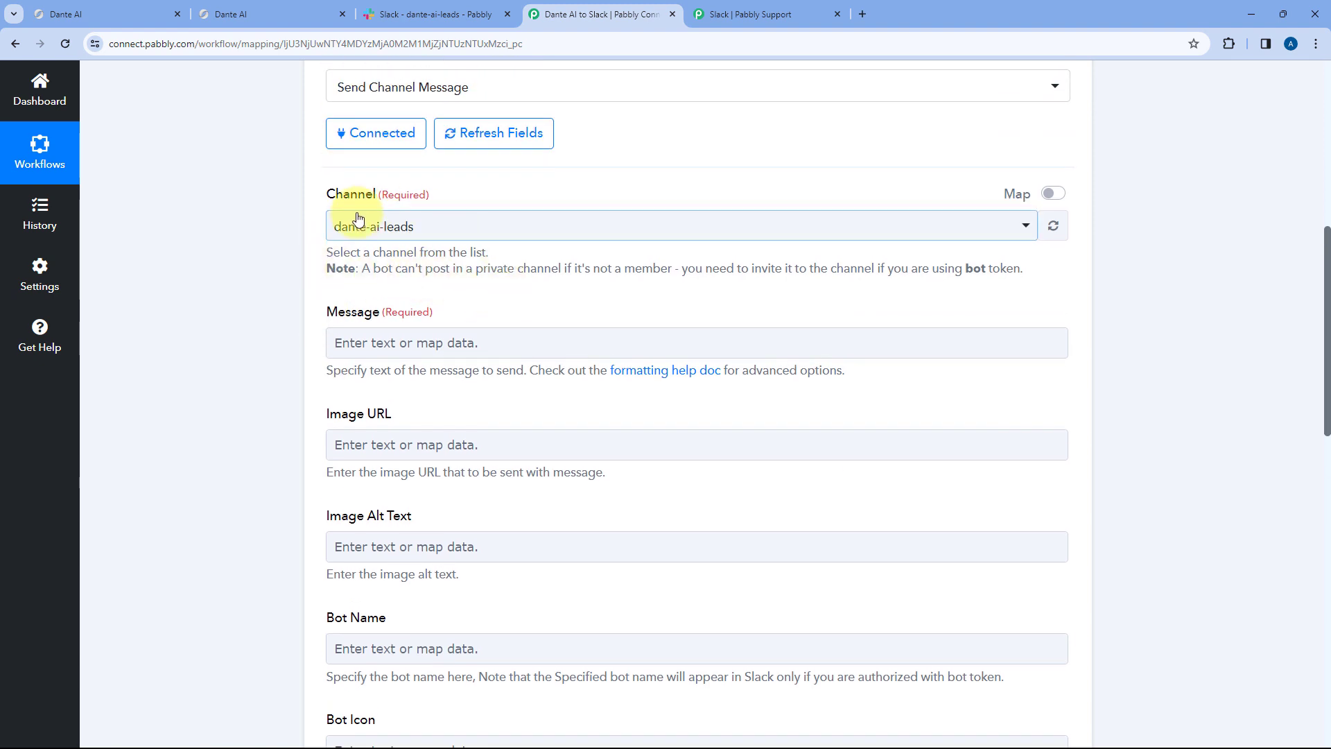
scroll(387, 179, down, 1)
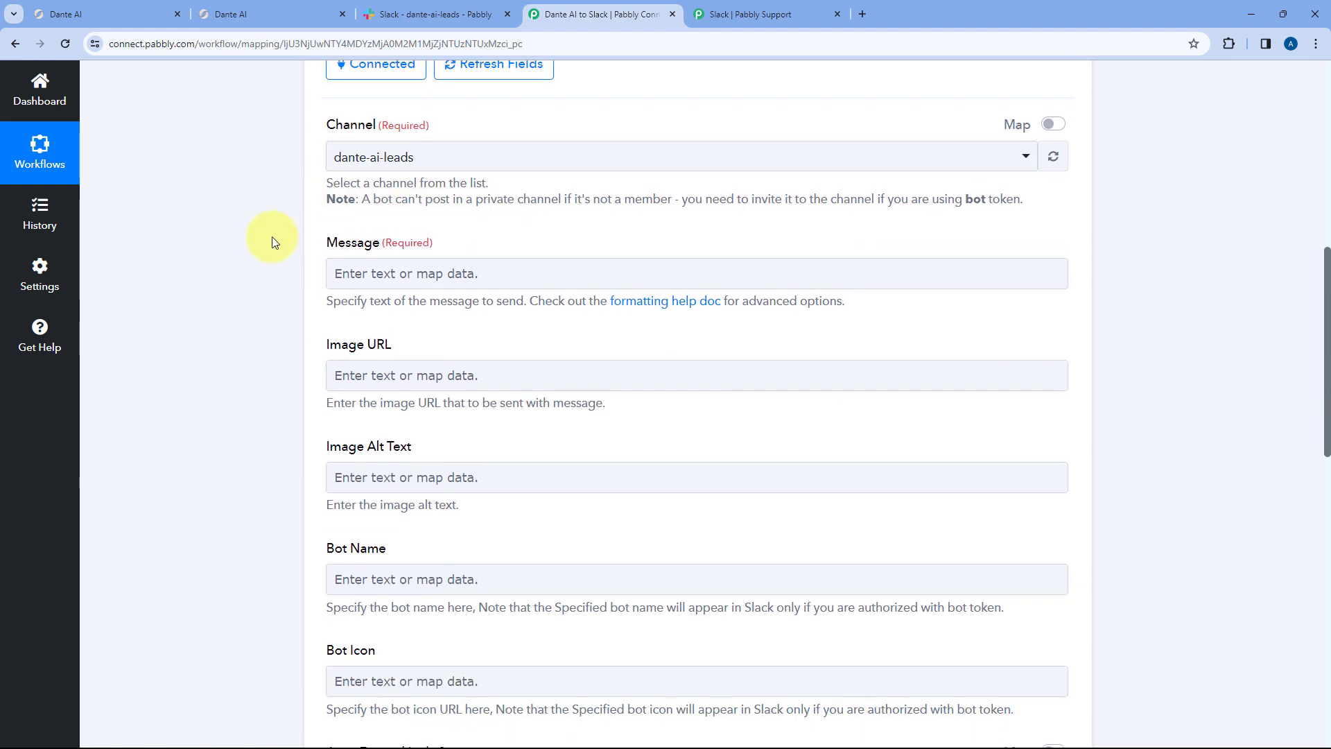
click(396, 276)
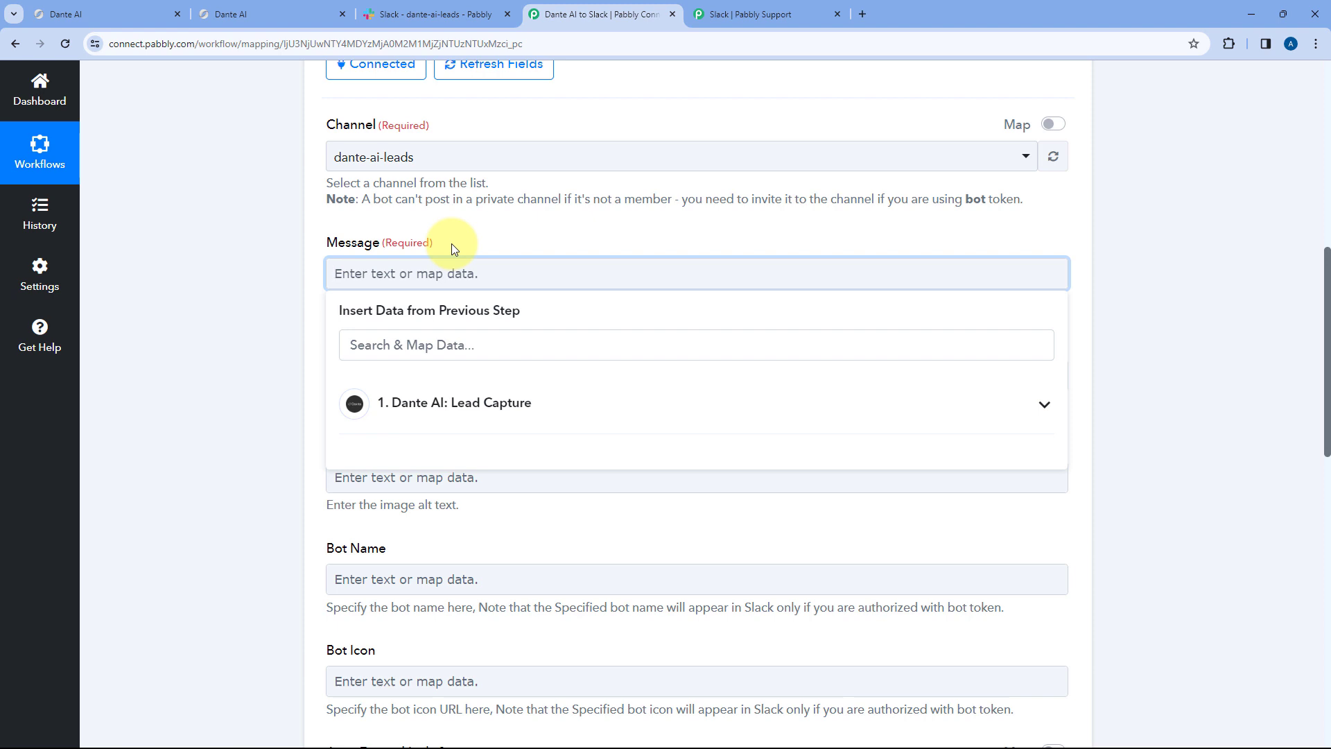
- Type 'Hello Team,' and 'We have received a new lead from Dante AI:' with the Name through Conversation ID labels
text(Hello Team,)
key(Return)
key(Return)
text(We have received a new lead)
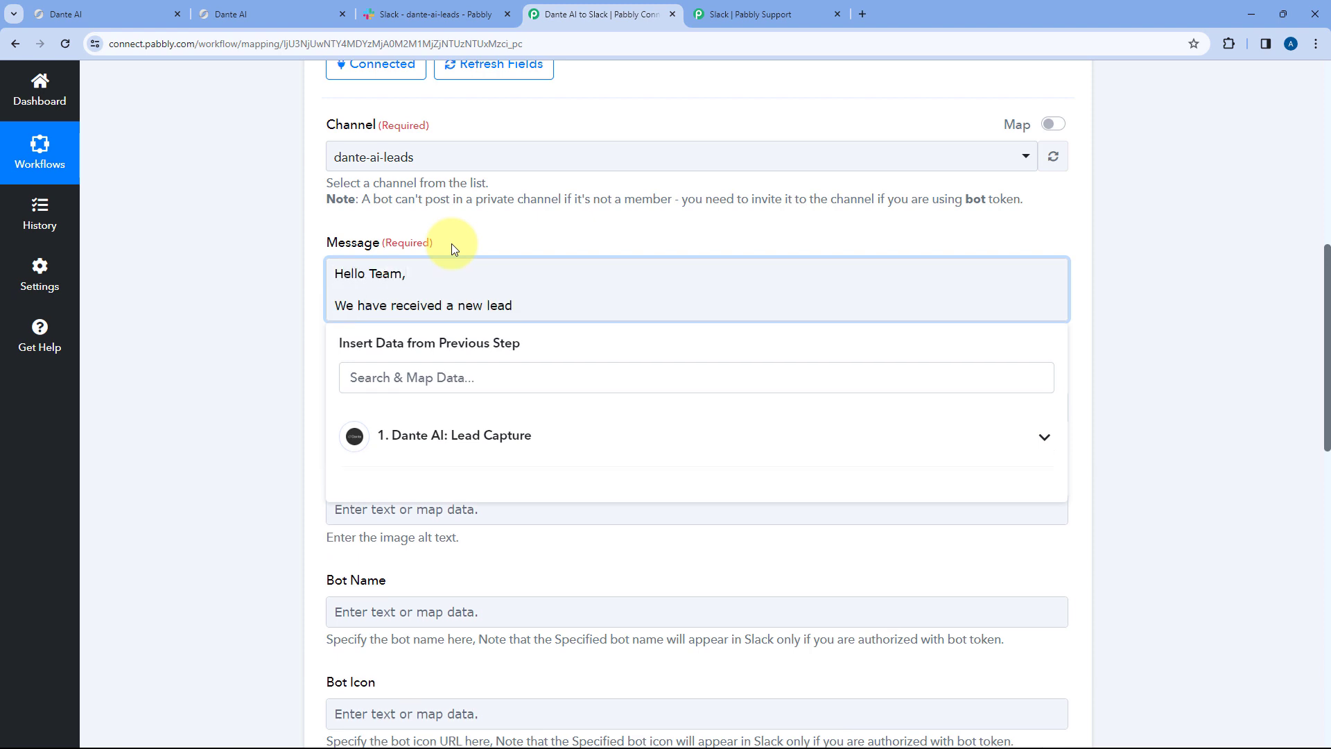
text( from Dante AI:  Name: Email: Mobile No.: City: Age: Conver)
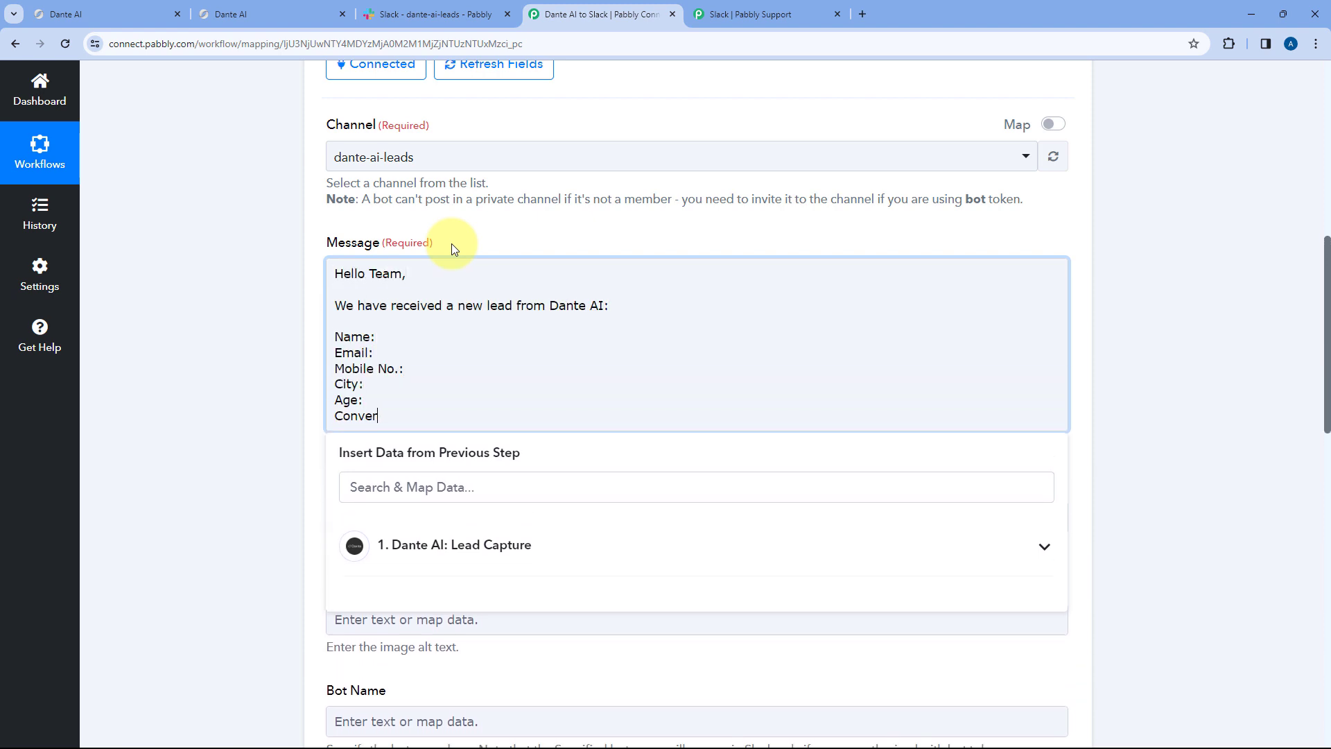
text(sation ID:)
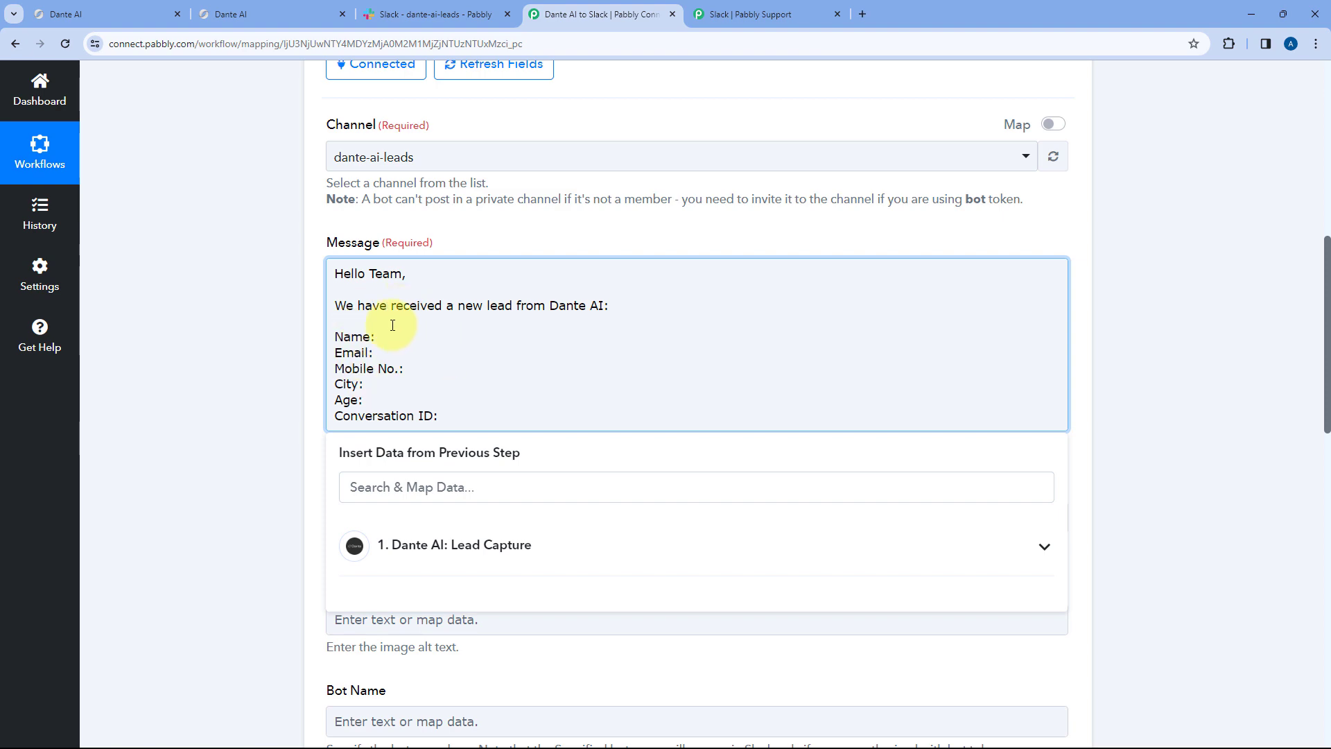
- Review the Dante AI trigger's captured lead fields, then return to the message after 'Name:'
scroll(269, 336, up, 1)
scroll(265, 331, up, 7)
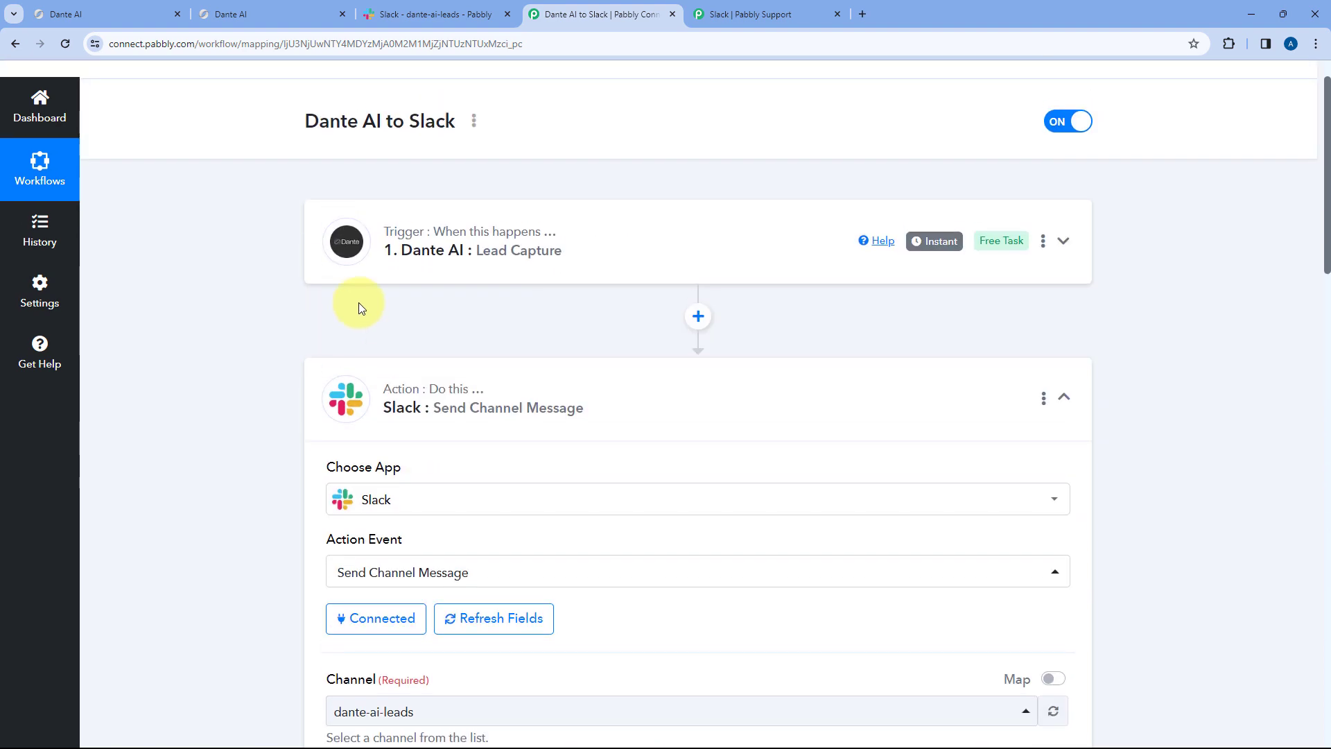
click(505, 251)
scroll(225, 362, down, 8)
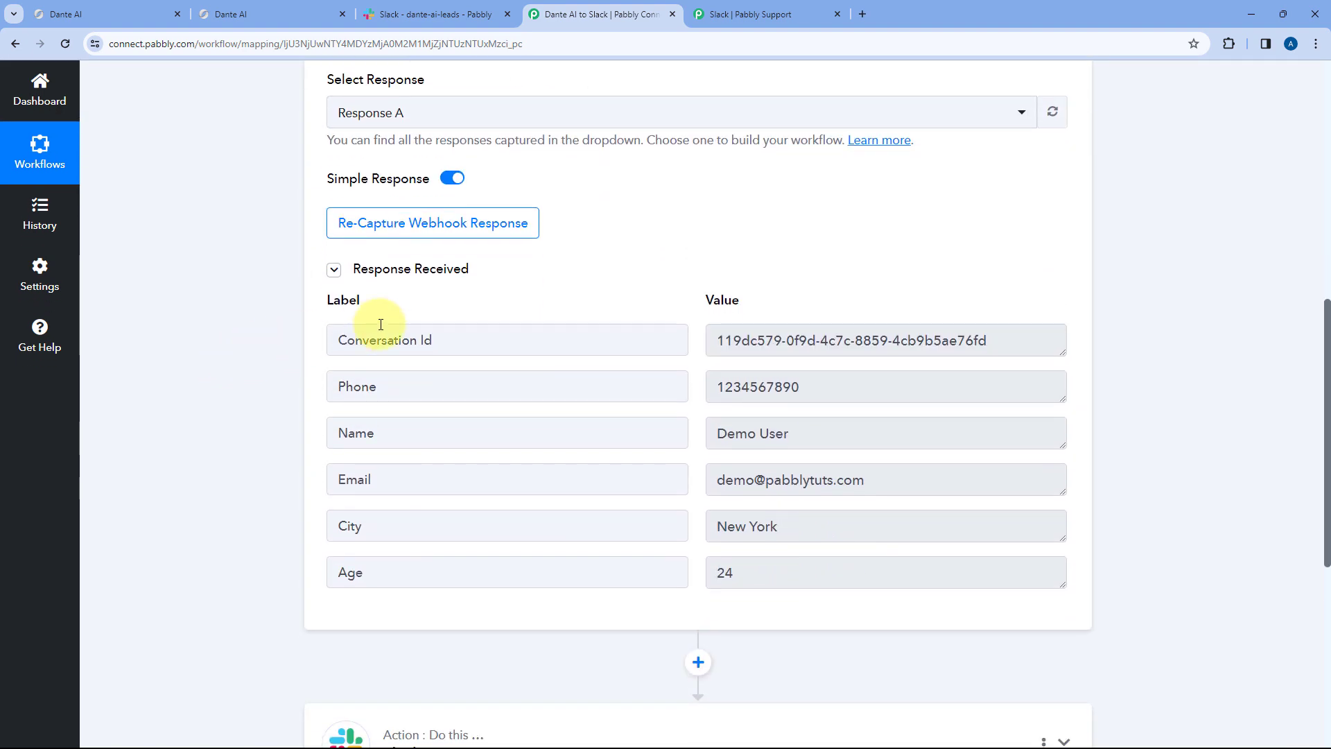
scroll(620, 281, down, 2)
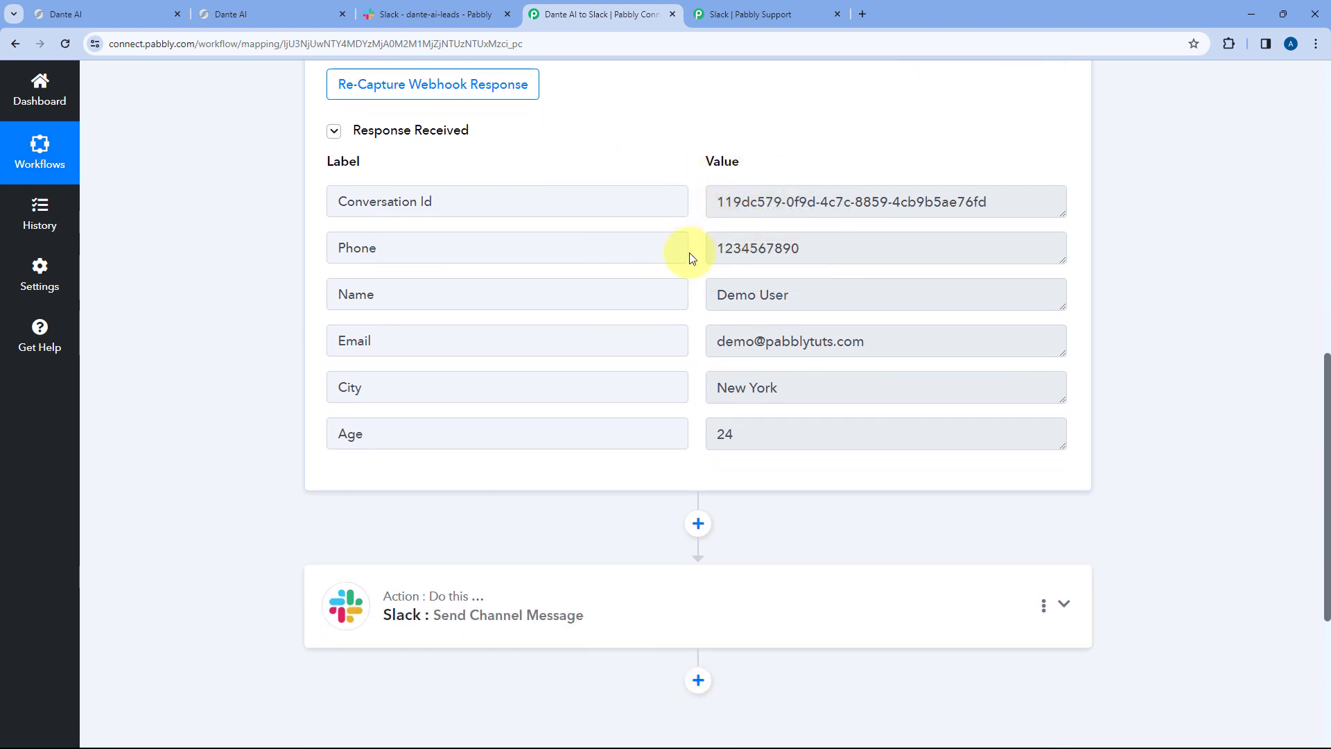
scroll(697, 258, down, 2)
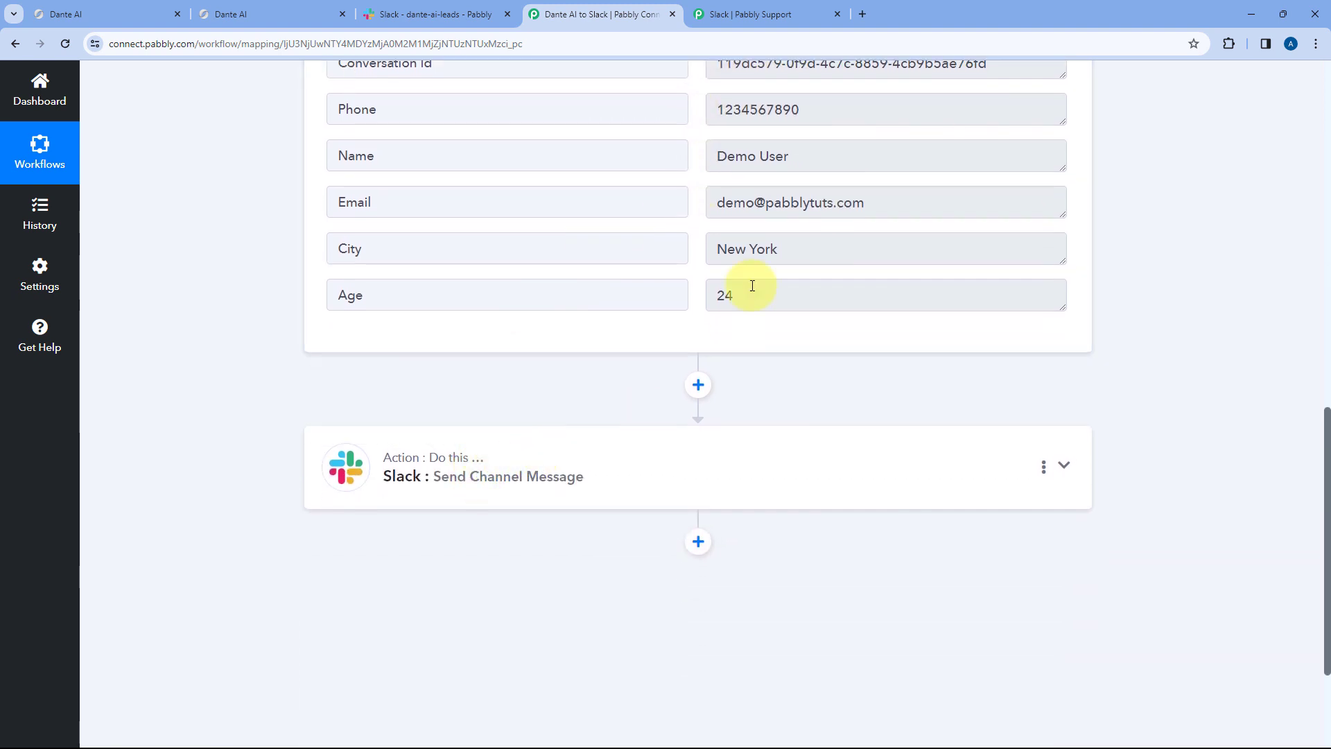
scroll(755, 289, up, 2)
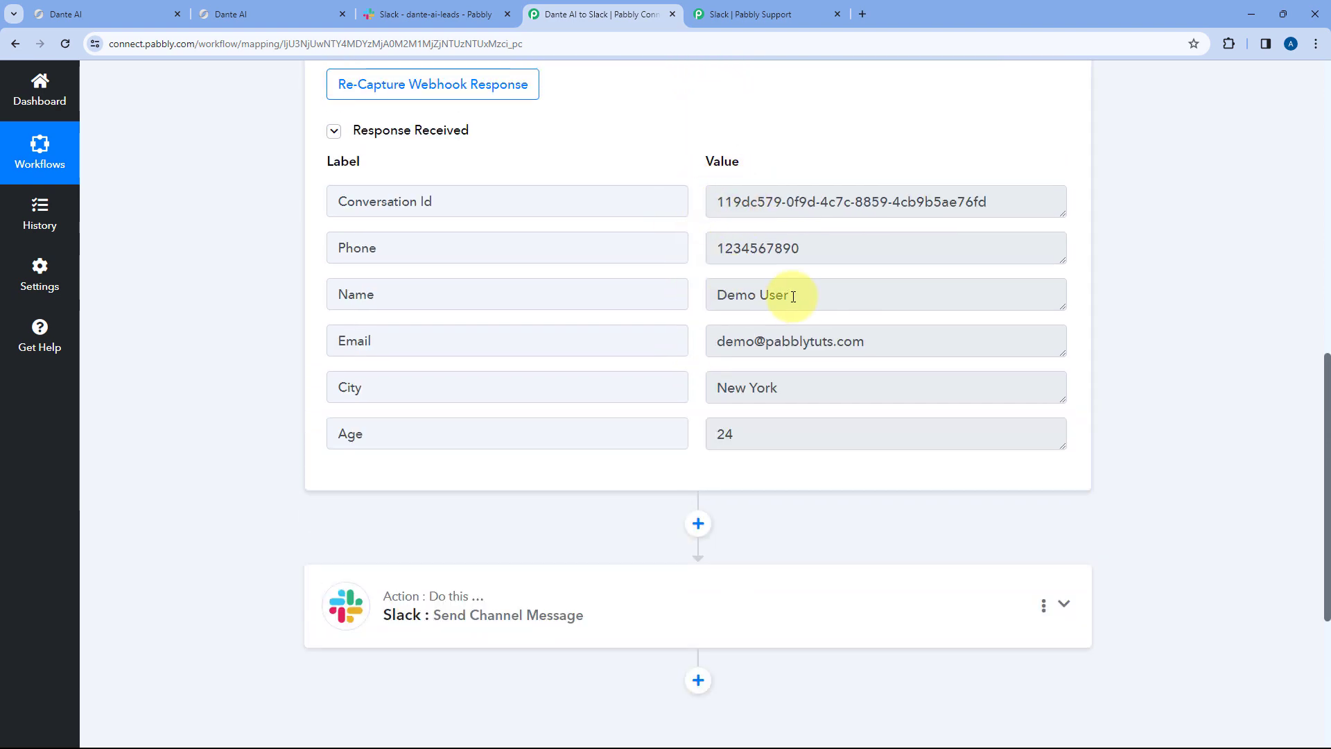
drag(791, 295, 713, 295)
scroll(416, 419, down, 2)
click(439, 481)
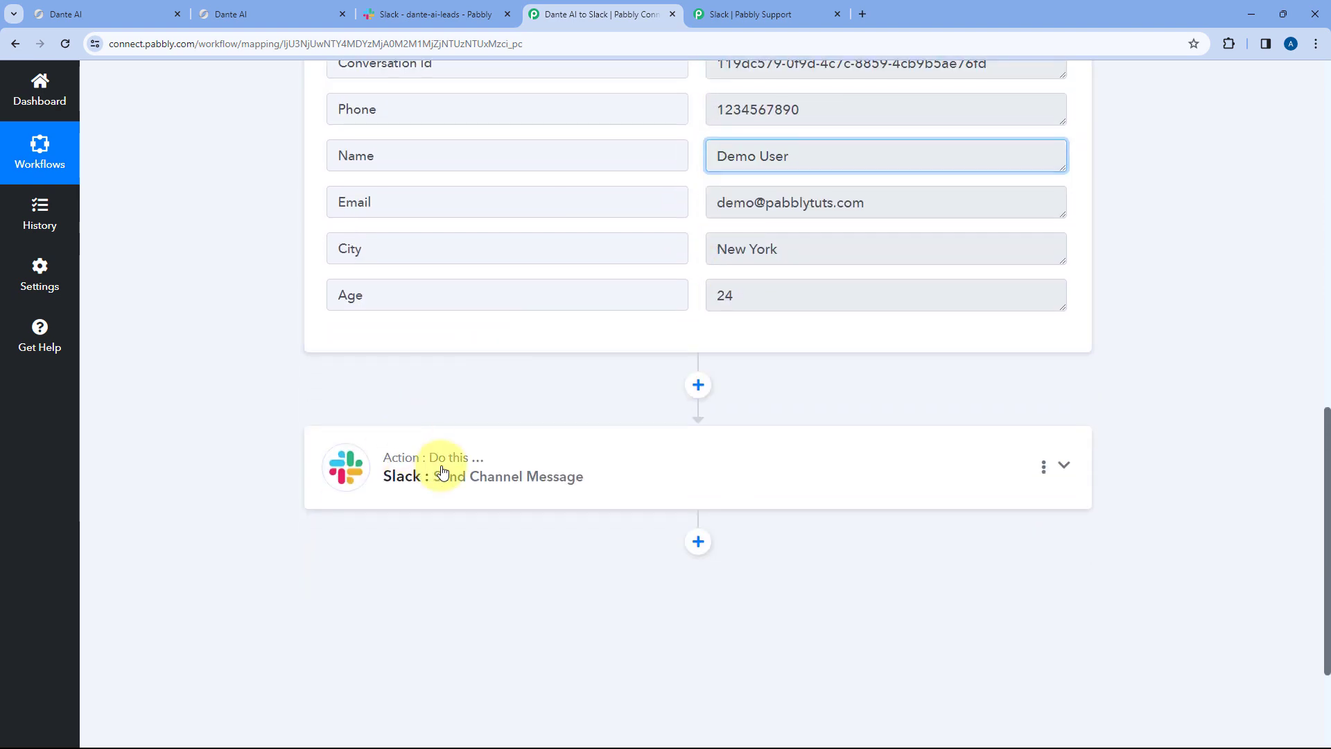
scroll(248, 372, down, 6)
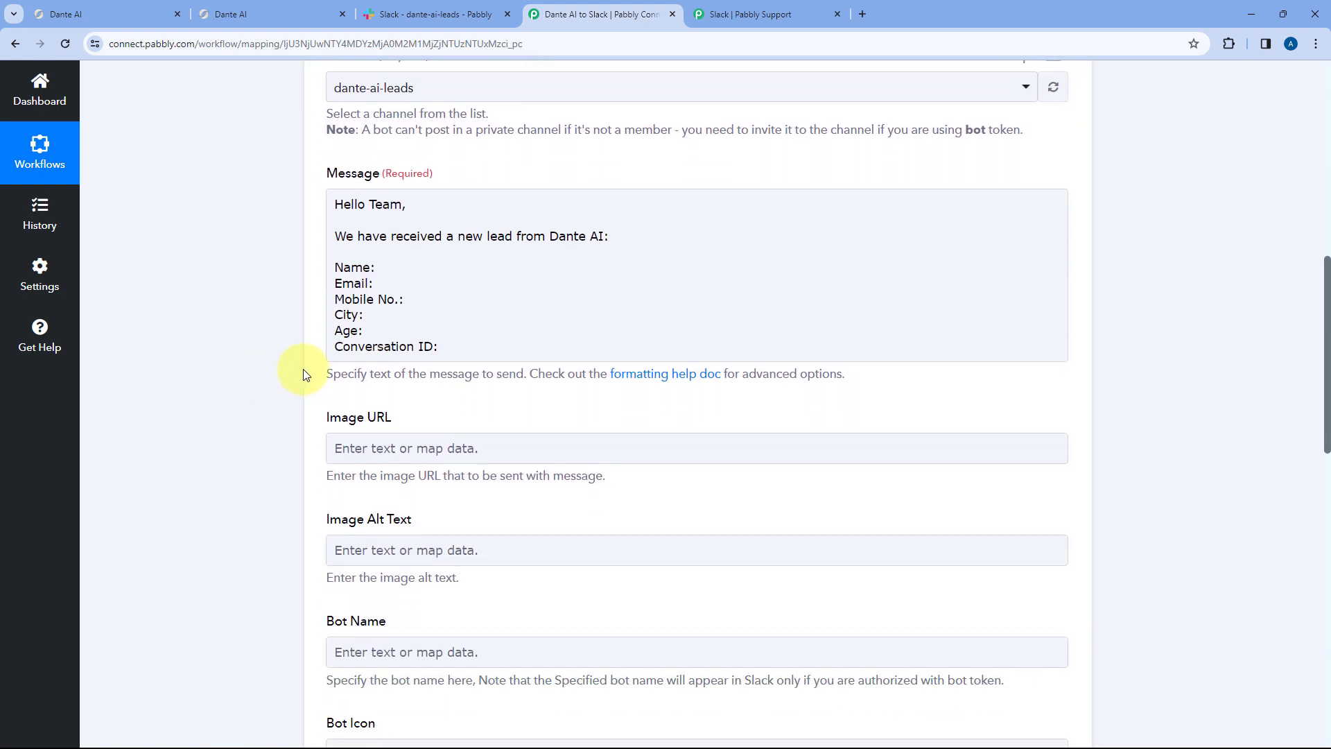
click(418, 266)
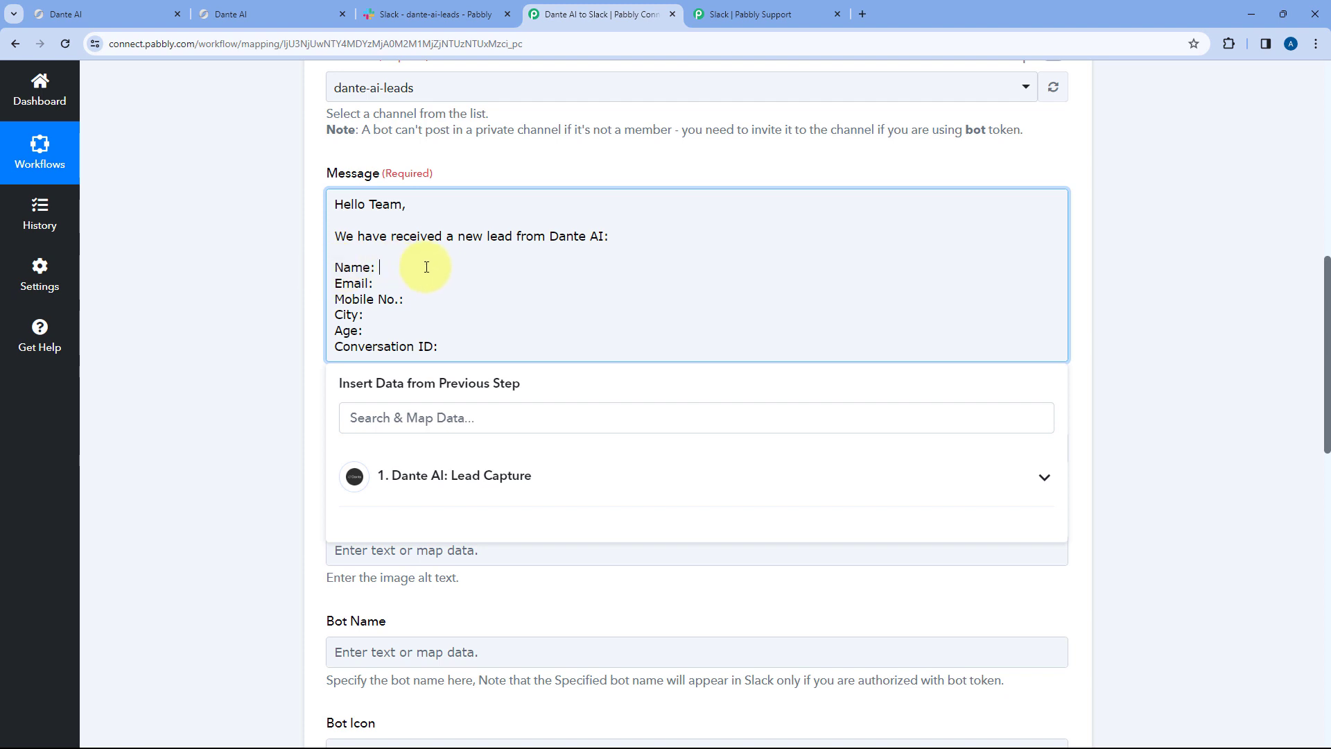
- Insert the Dante AI Lead Capture Name field after 'Name:' in the message
click(298, 14)
click(579, 13)
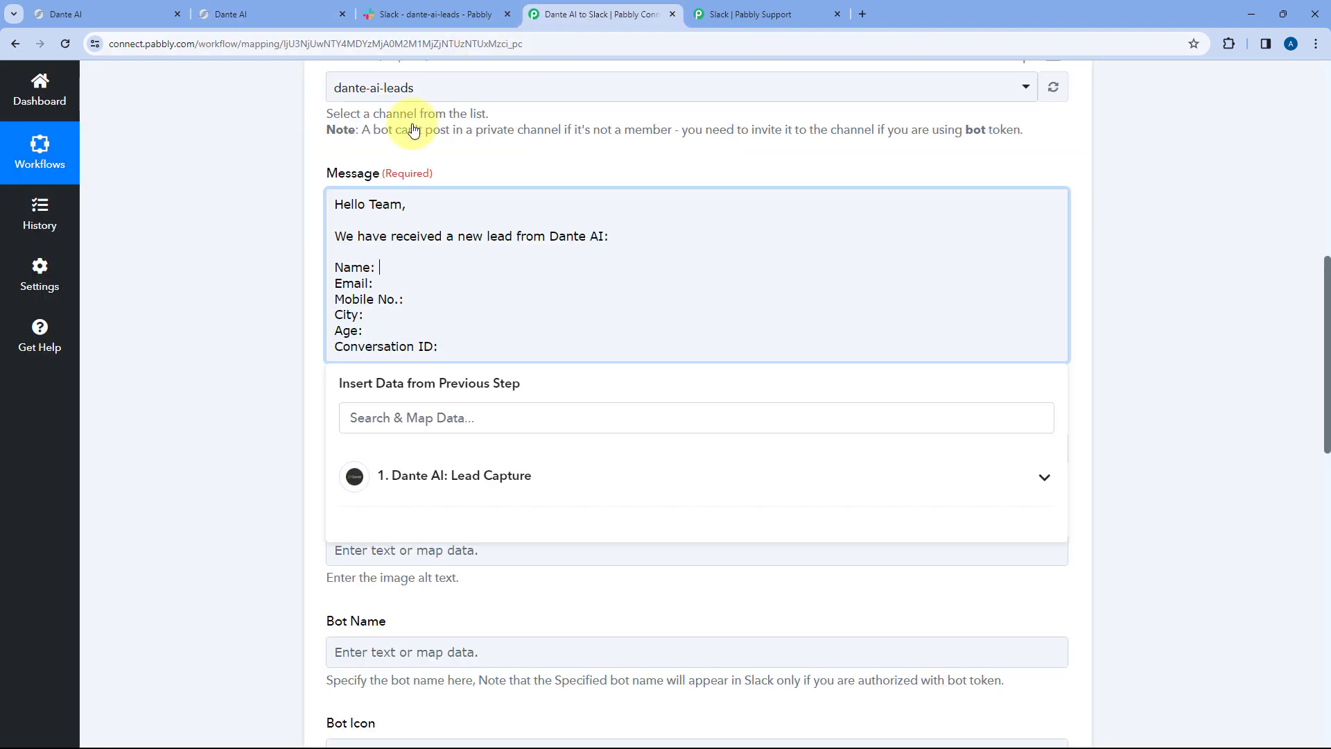
click(520, 476)
scroll(219, 402, down, 1)
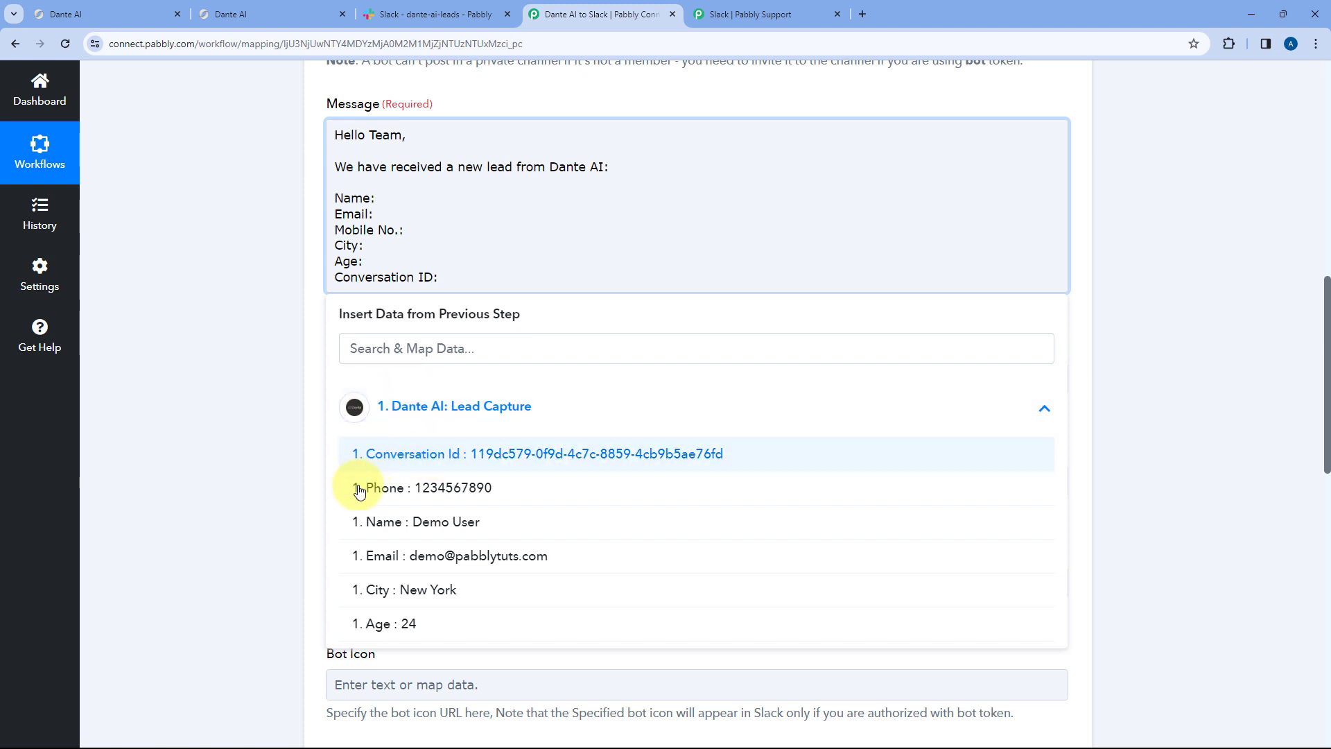
click(393, 529)
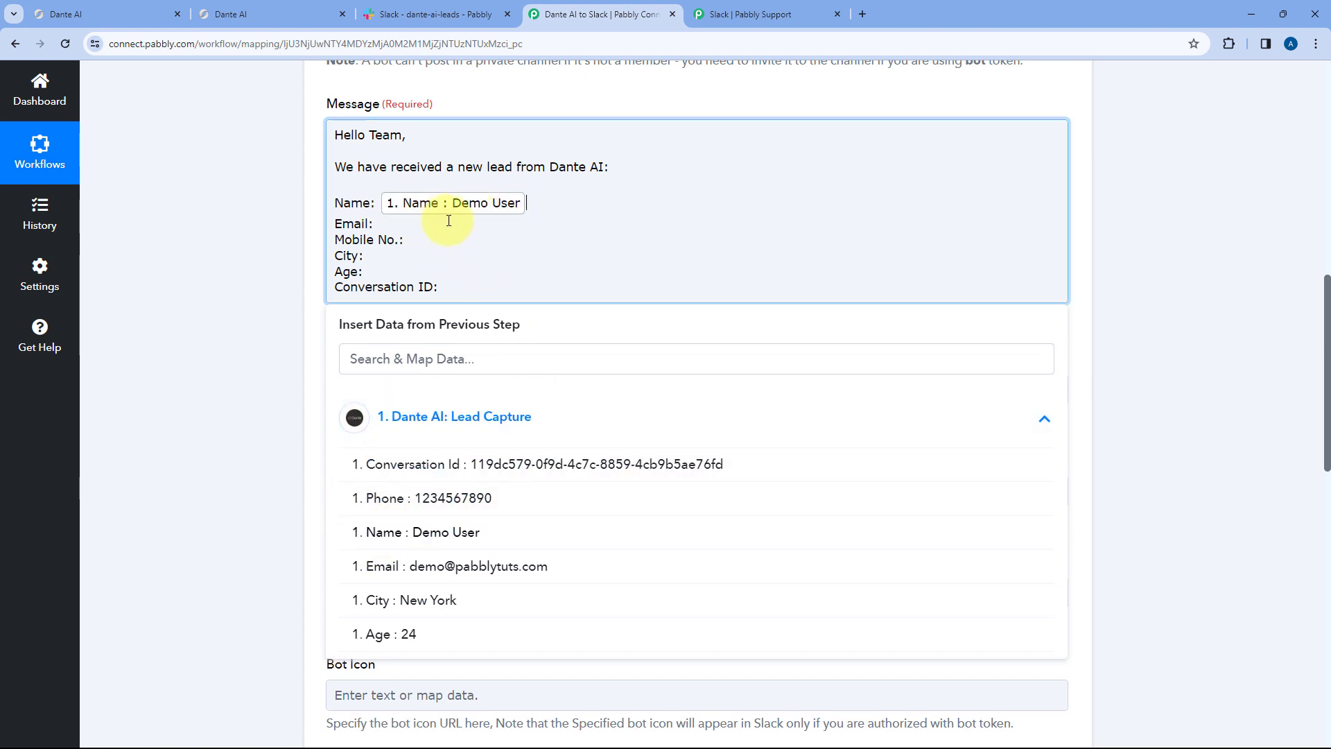
- Map the lead's Email field onto the 'Email:' line
click(328, 6)
scroll(411, 238, up, 2)
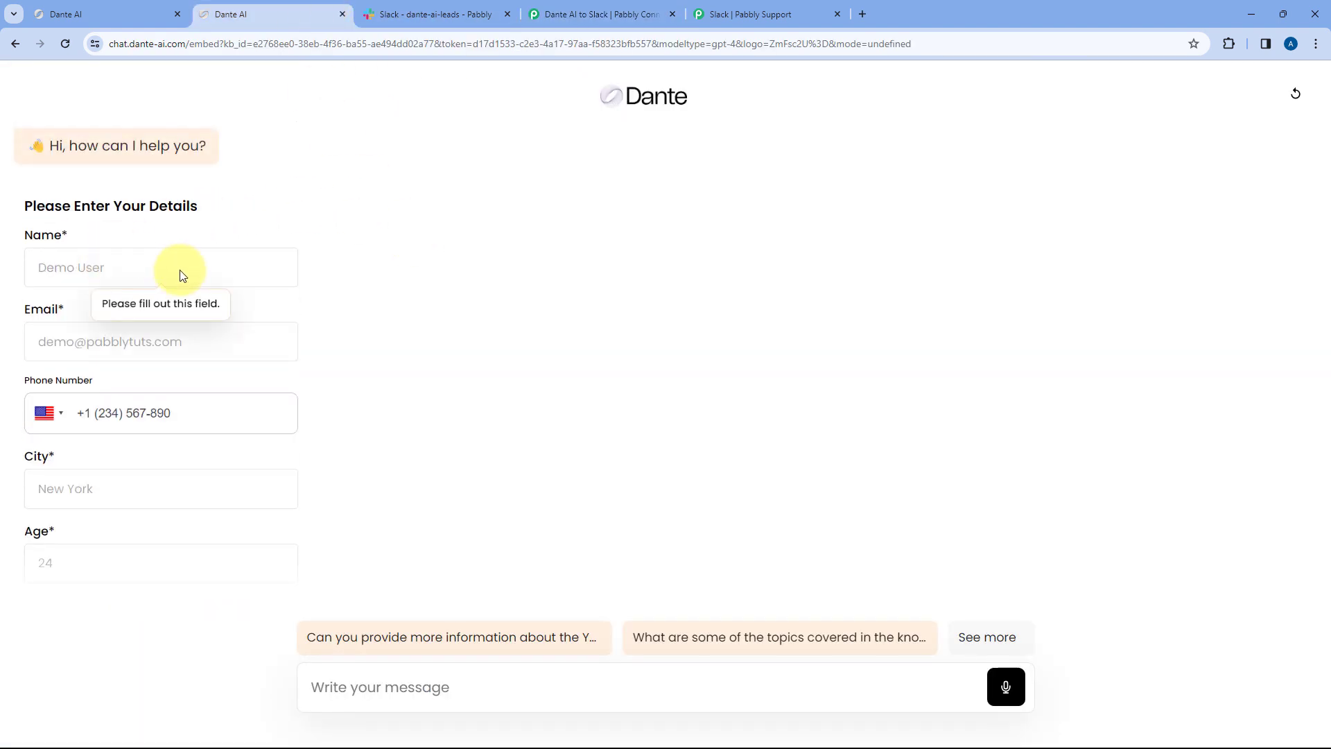
click(594, 7)
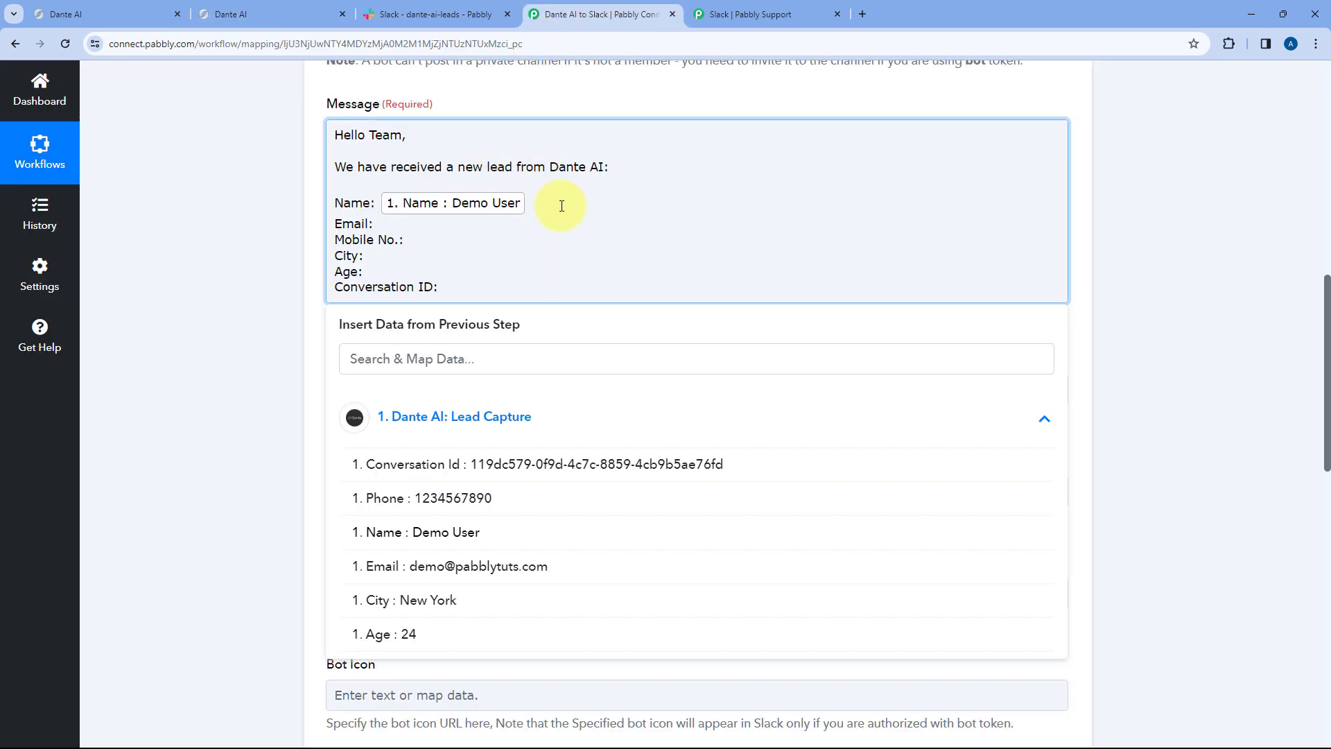
click(423, 13)
click(594, 8)
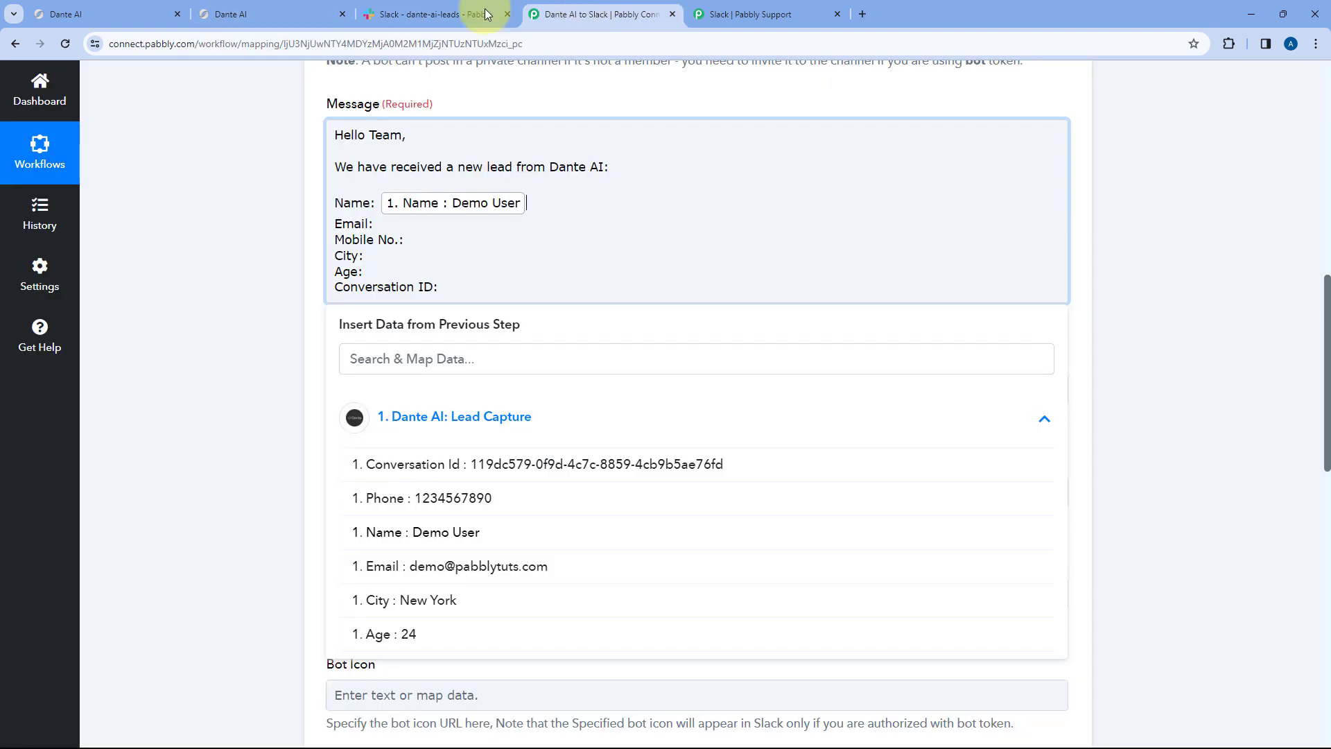
click(391, 228)
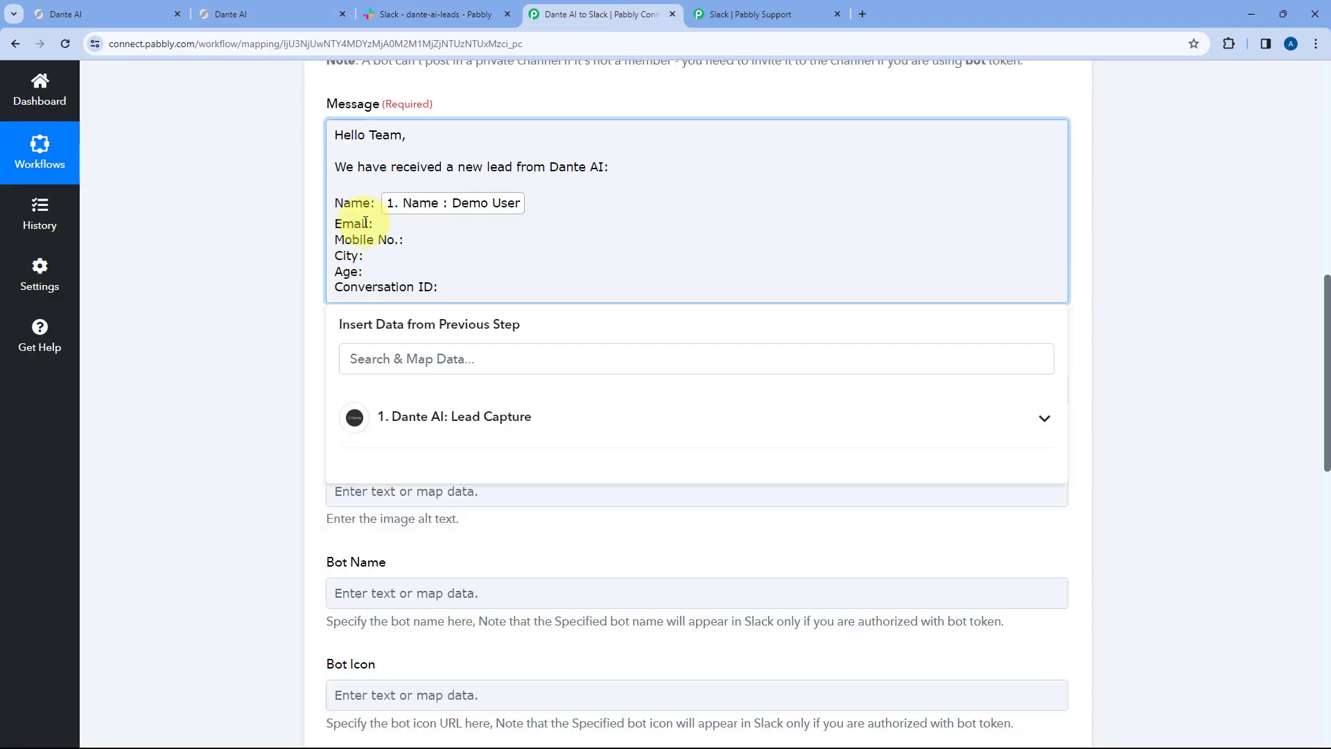
click(454, 416)
click(428, 575)
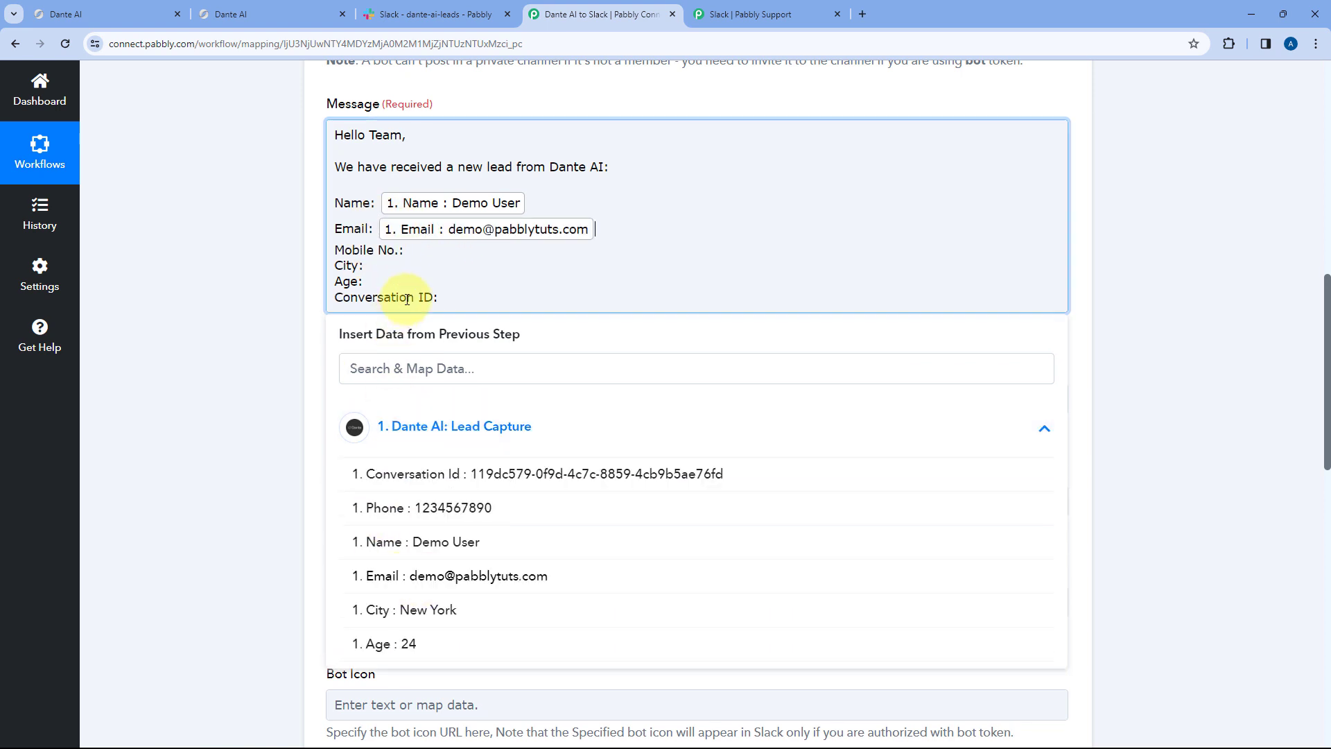
- Map the Phone, City and Age fields onto the Mobile No., City and Age lines
click(430, 251)
click(416, 426)
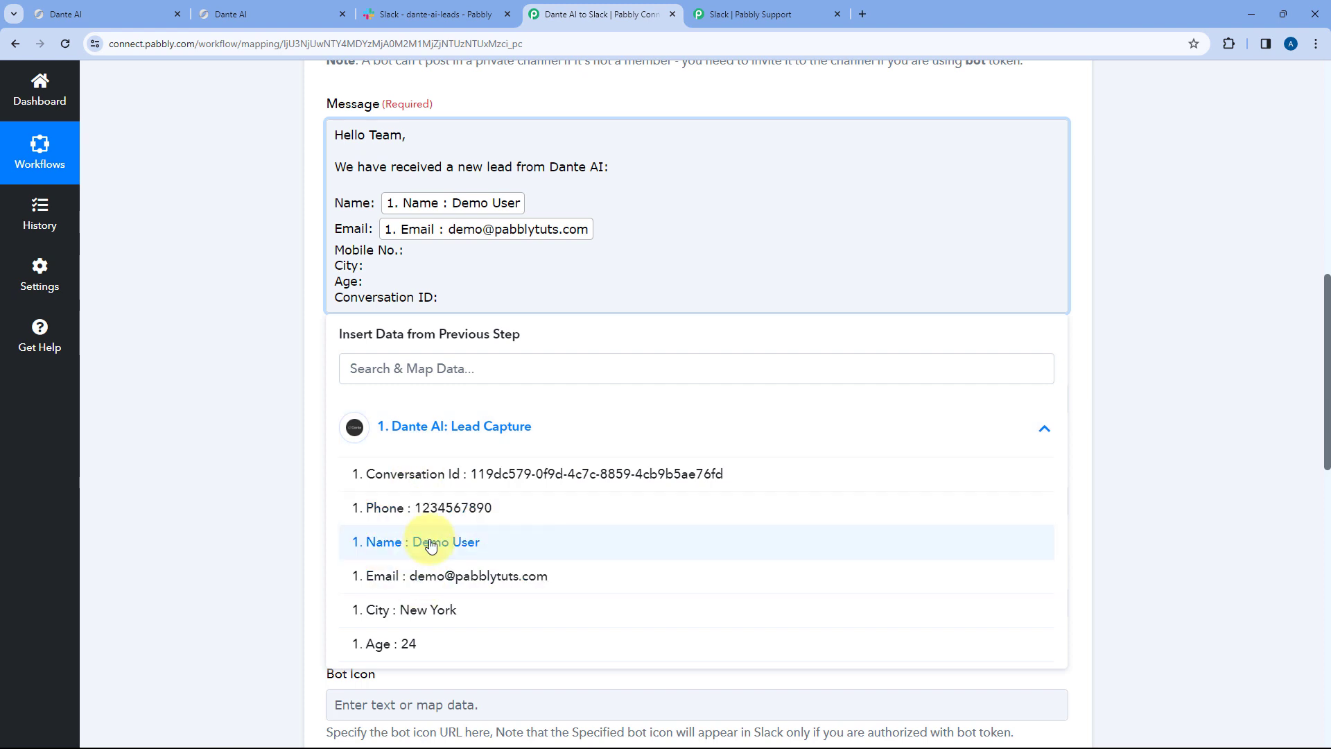
click(417, 506)
click(383, 275)
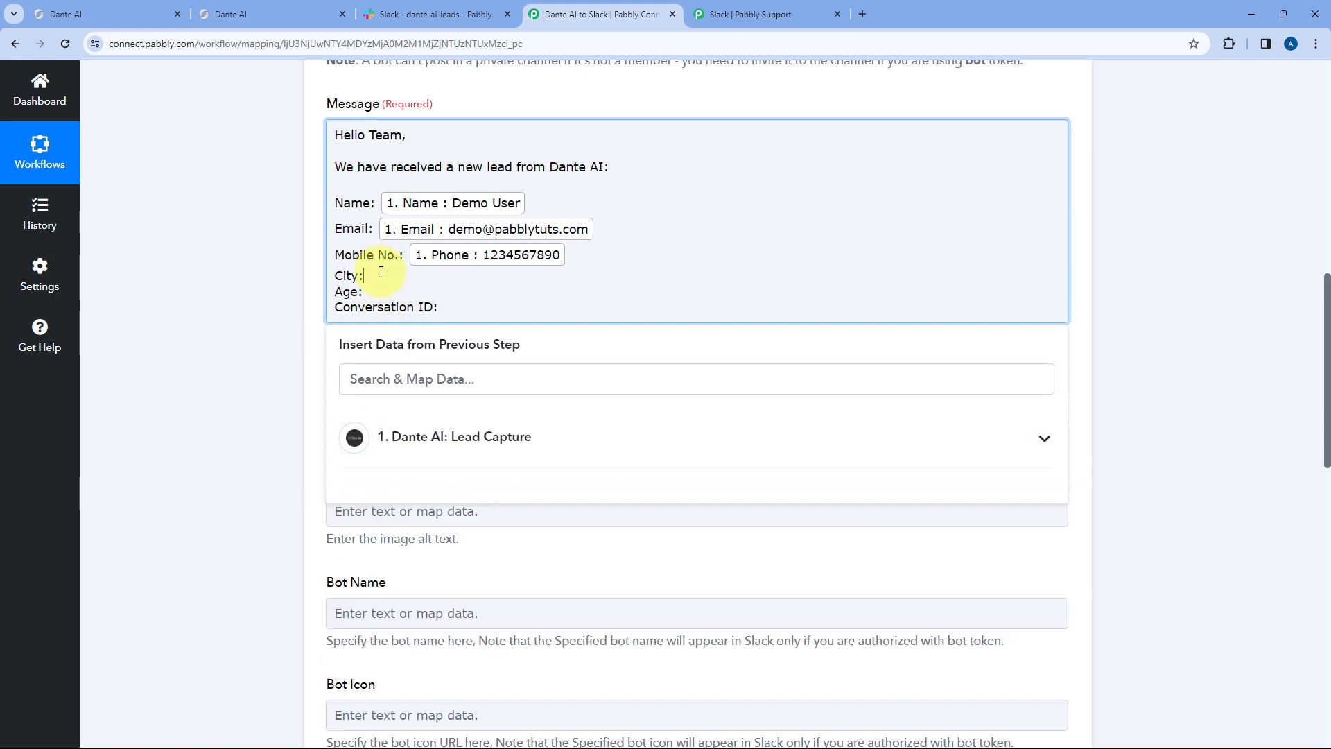
click(404, 443)
click(409, 619)
click(431, 299)
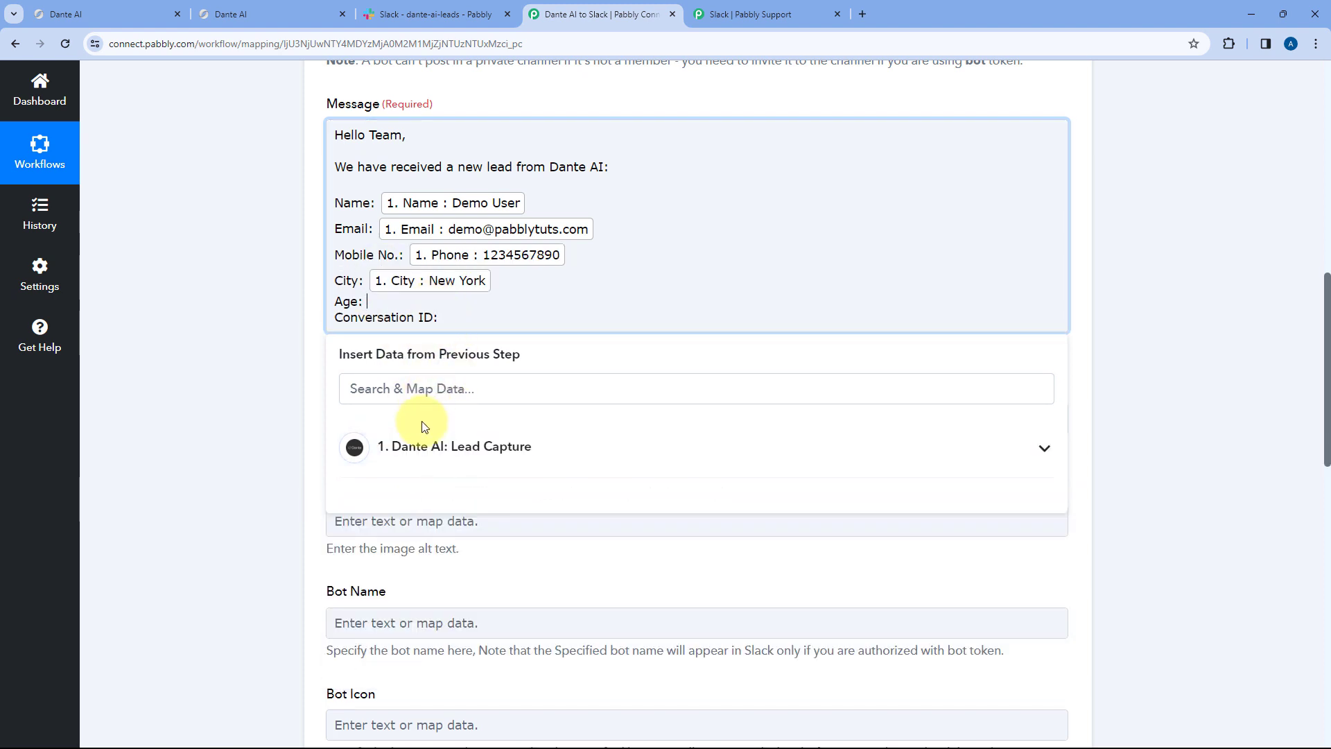
click(416, 446)
click(428, 662)
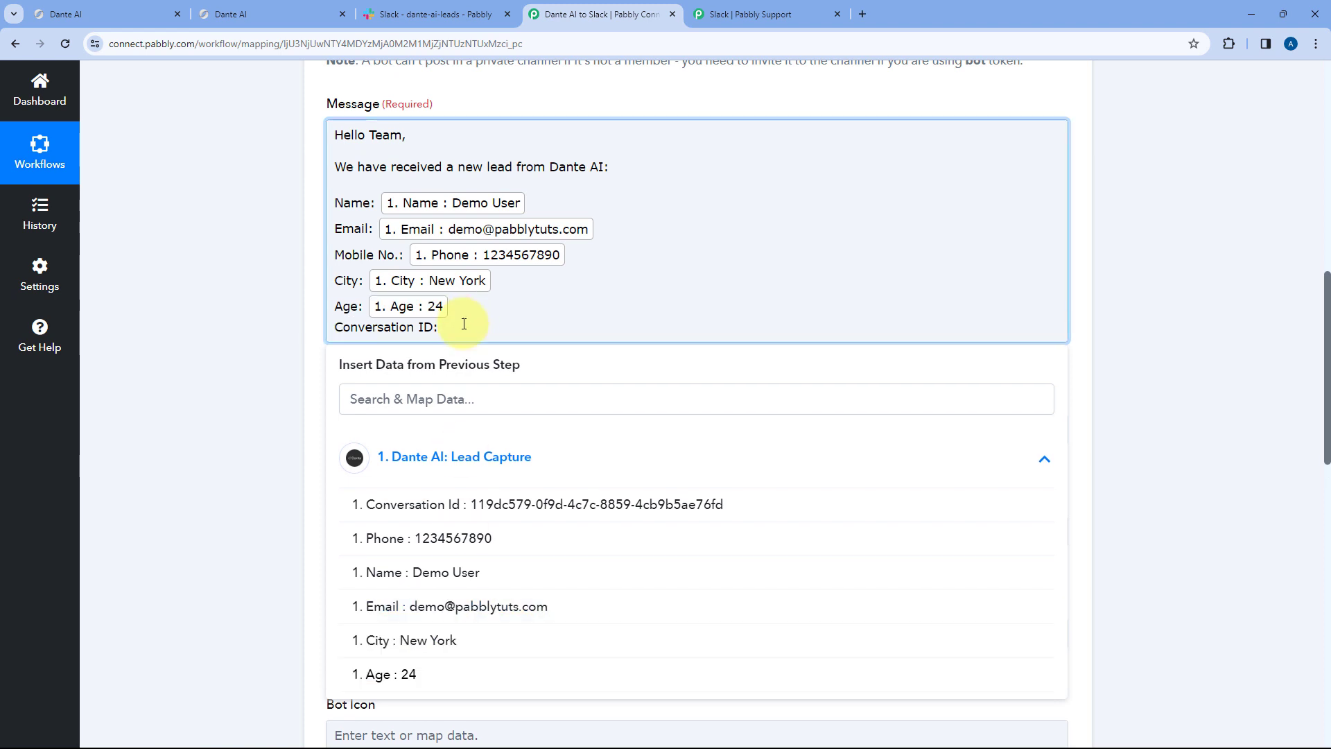
- Map Conversation Id onto the 'Conversation ID:' line and review the finished message
click(464, 323)
click(473, 471)
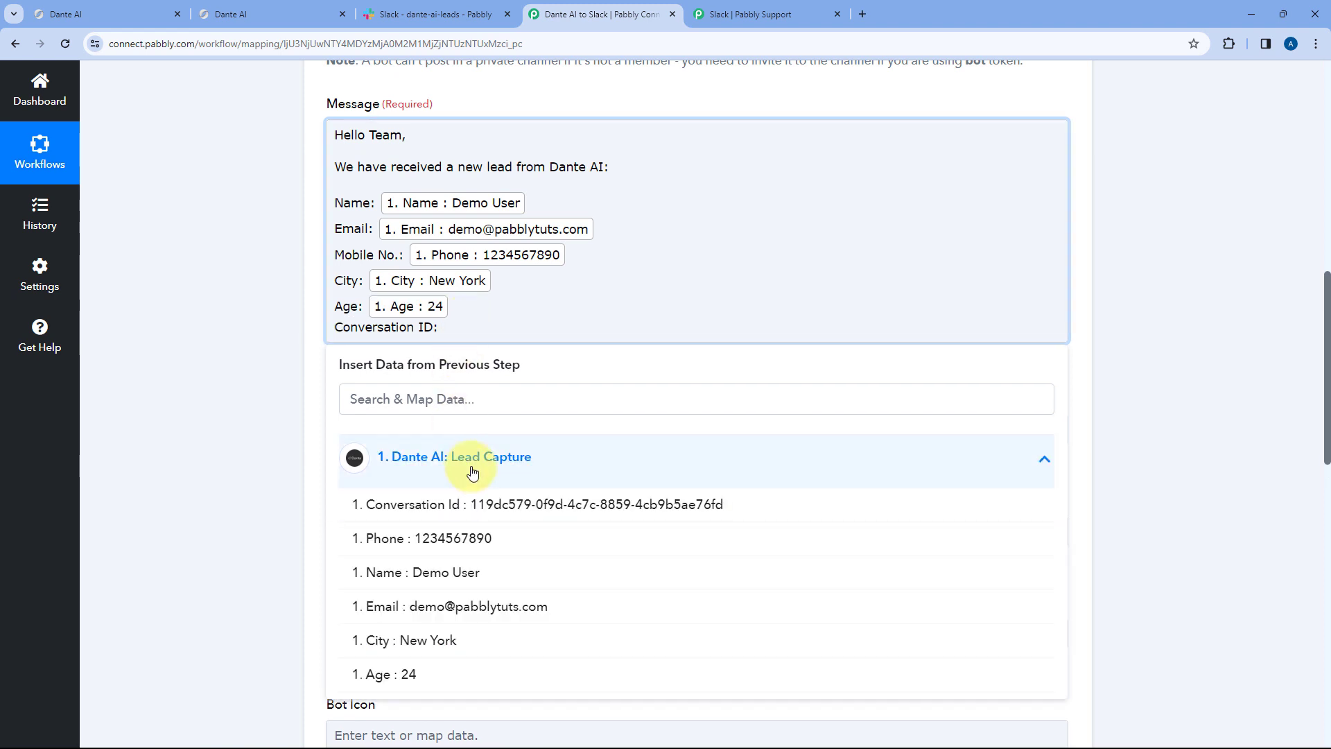
click(453, 504)
click(279, 322)
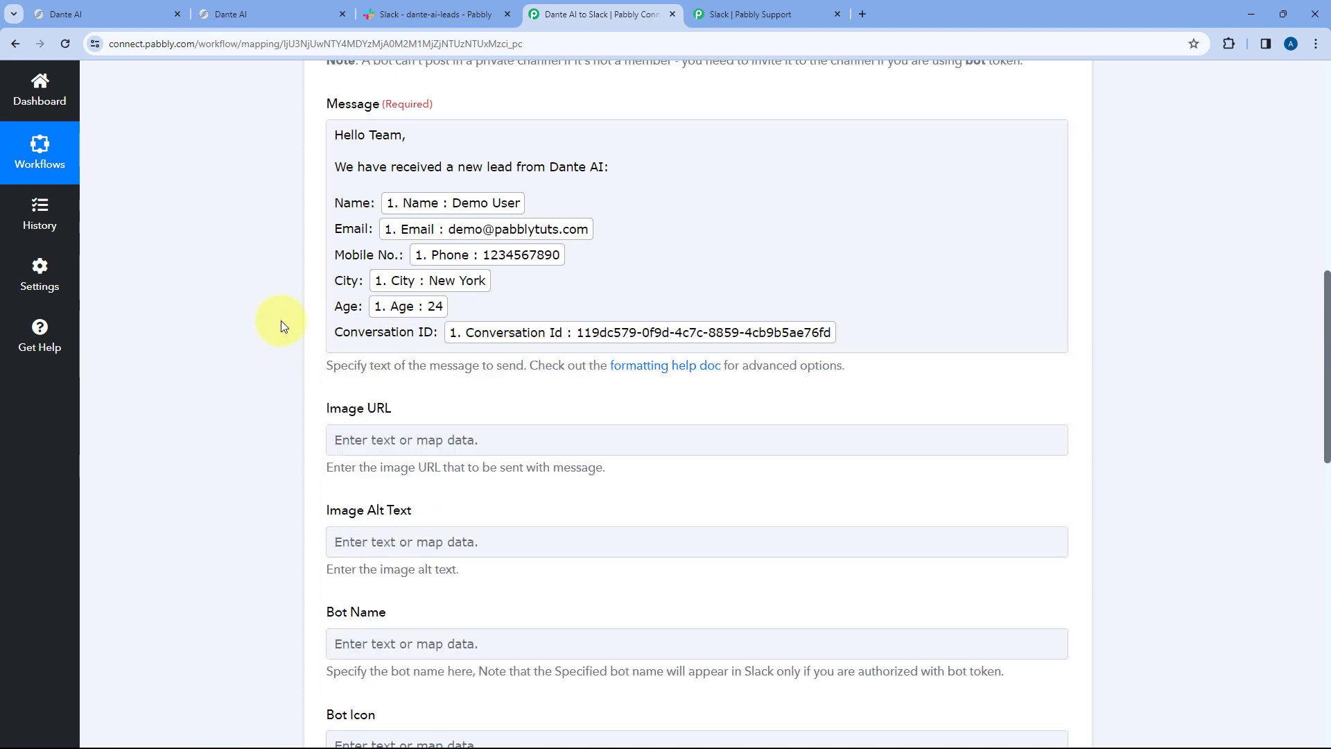
click(338, 171)
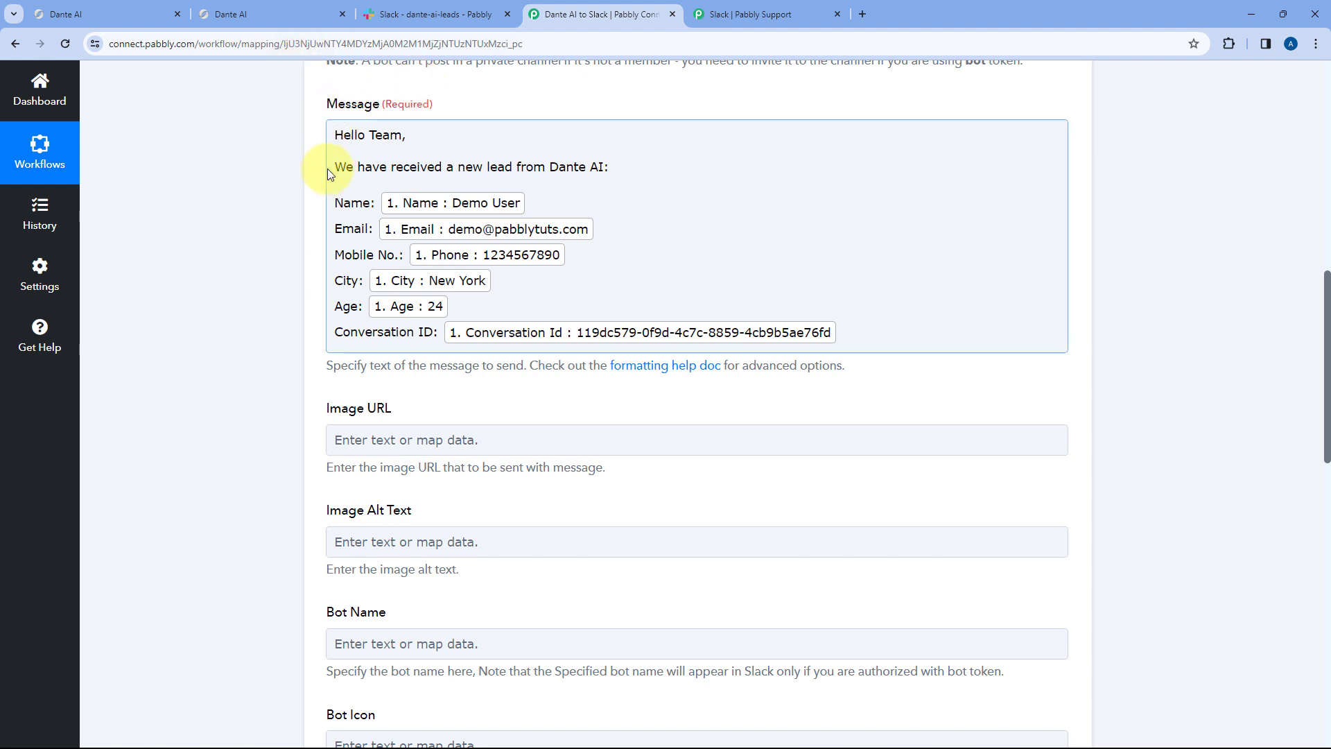
click(308, 175)
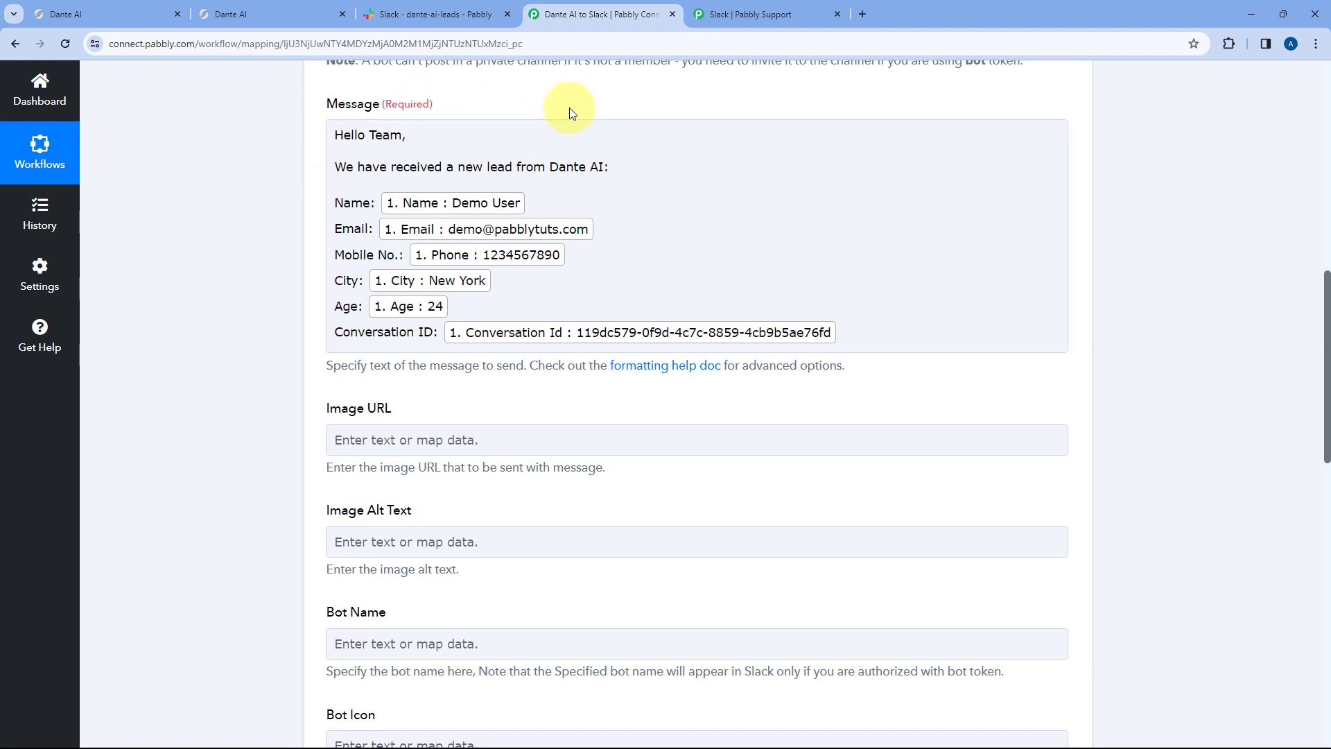
- Review the optional Image URL, Bot Name, Auto-Expand Links and Reply Broadcast settings, then view the Slack channel
scroll(572, 113, down, 1)
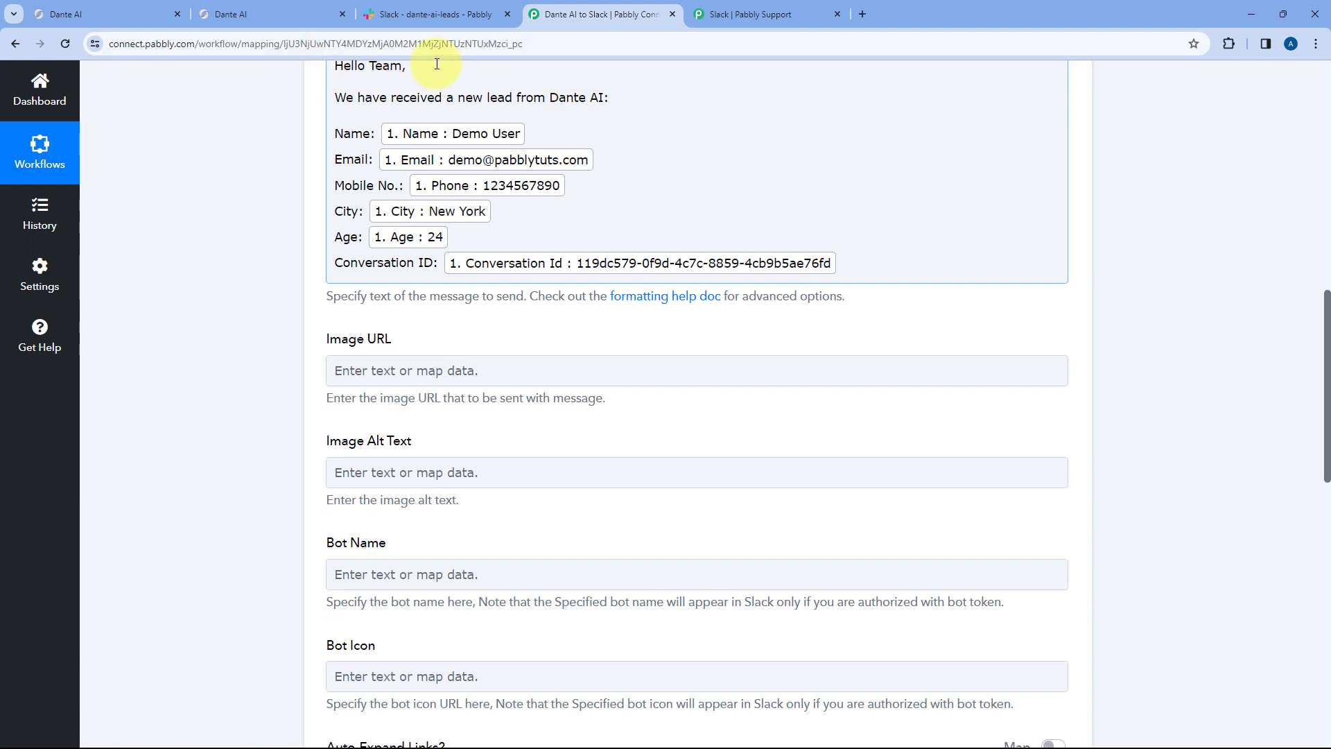
scroll(312, 185, down, 2)
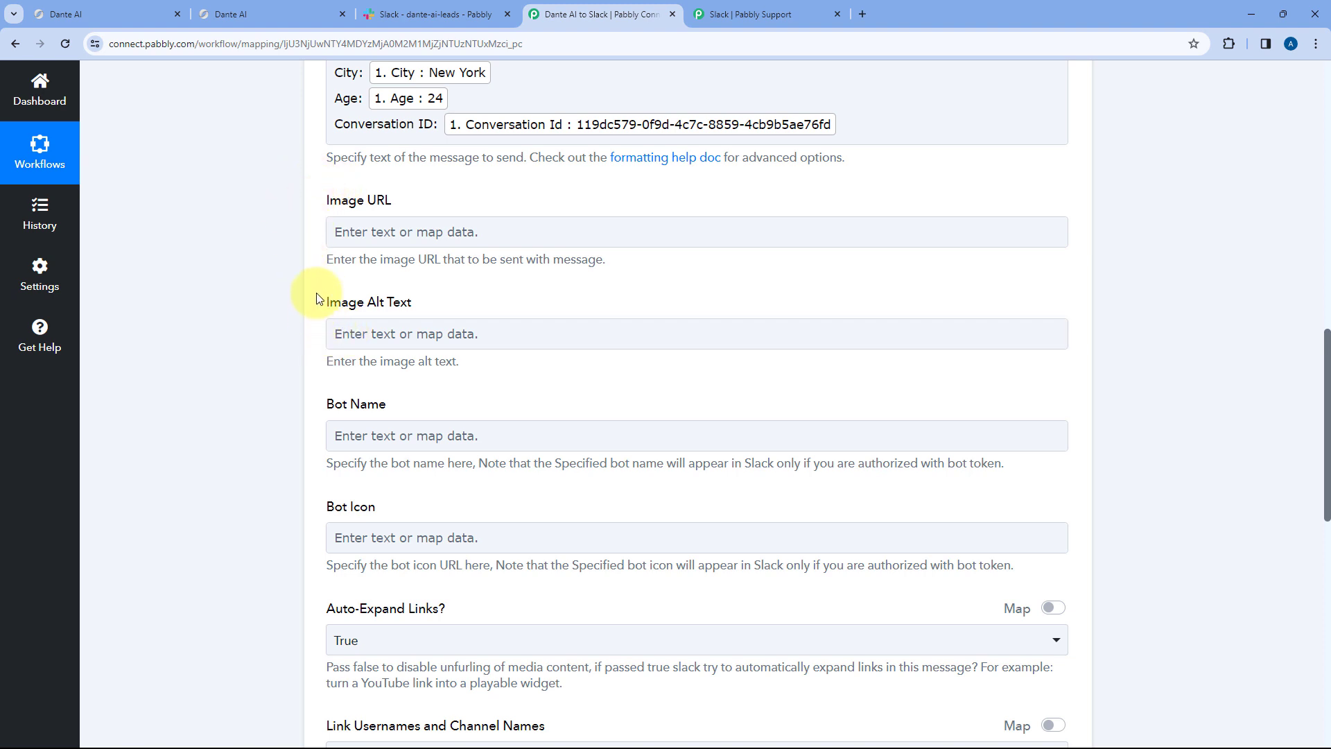
scroll(319, 298, down, 3)
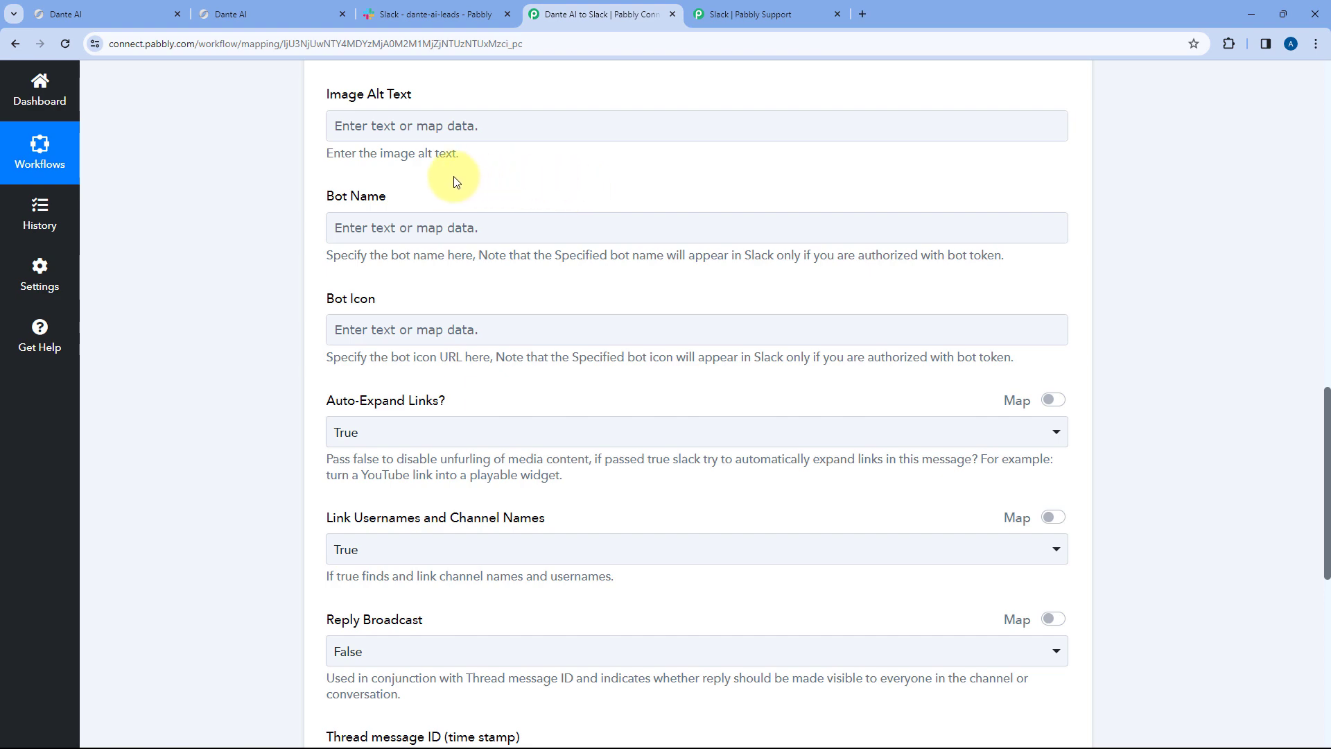
click(430, 14)
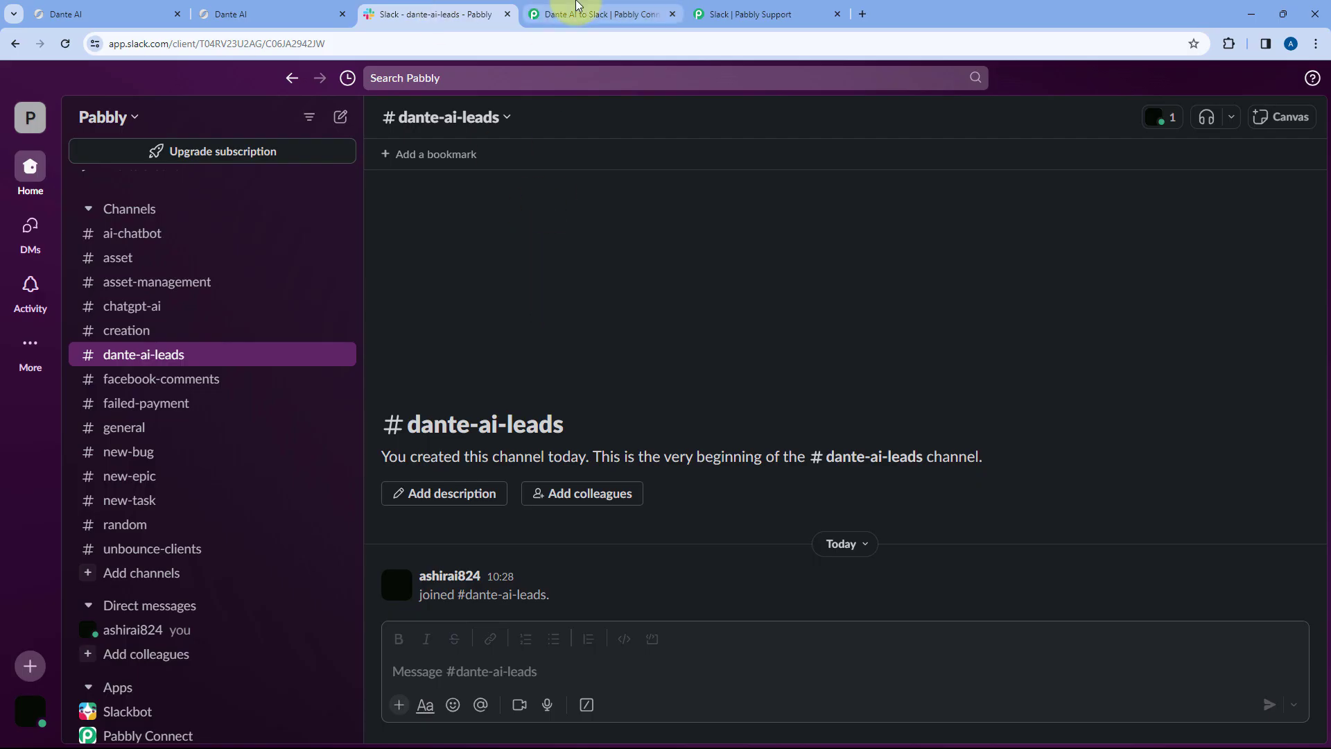
- Enter 'Dante AI' as the Slack action's Bot Name, leaving Bot Icon empty
click(554, 14)
click(412, 231)
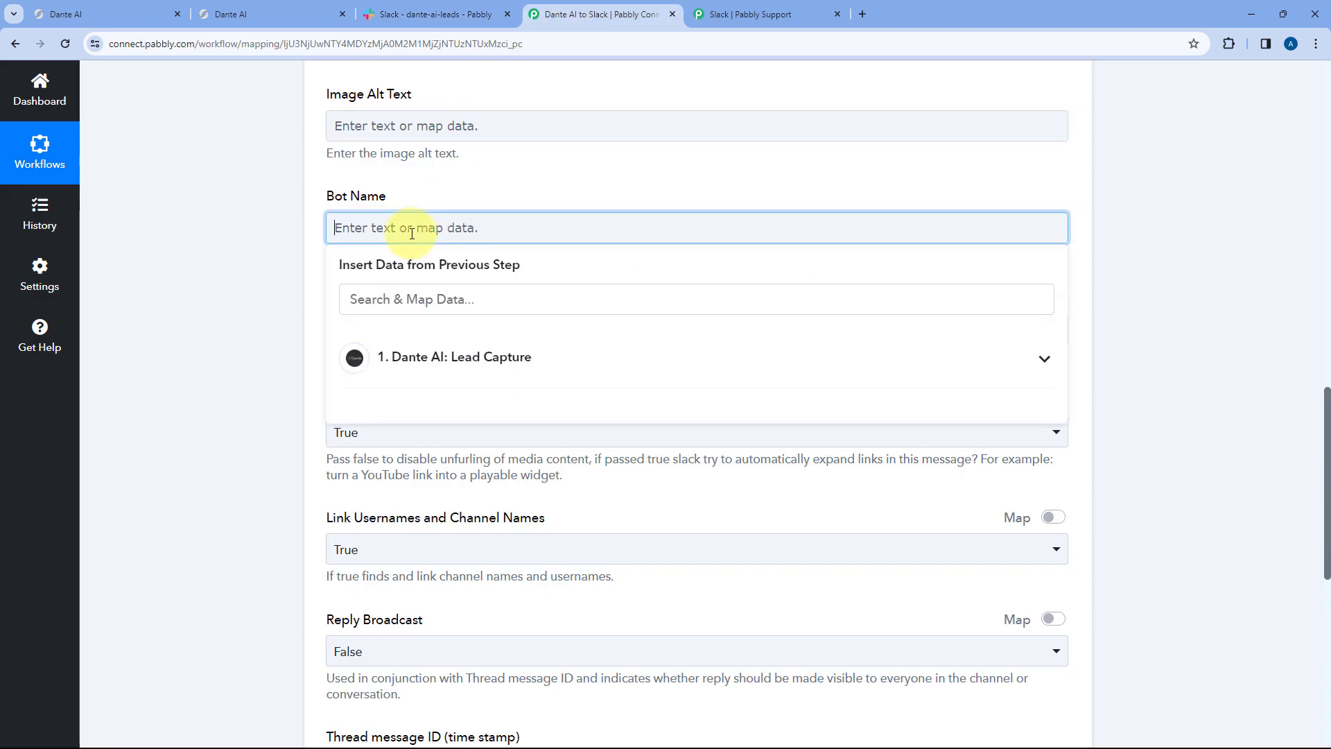
text(Dante AI)
click(396, 179)
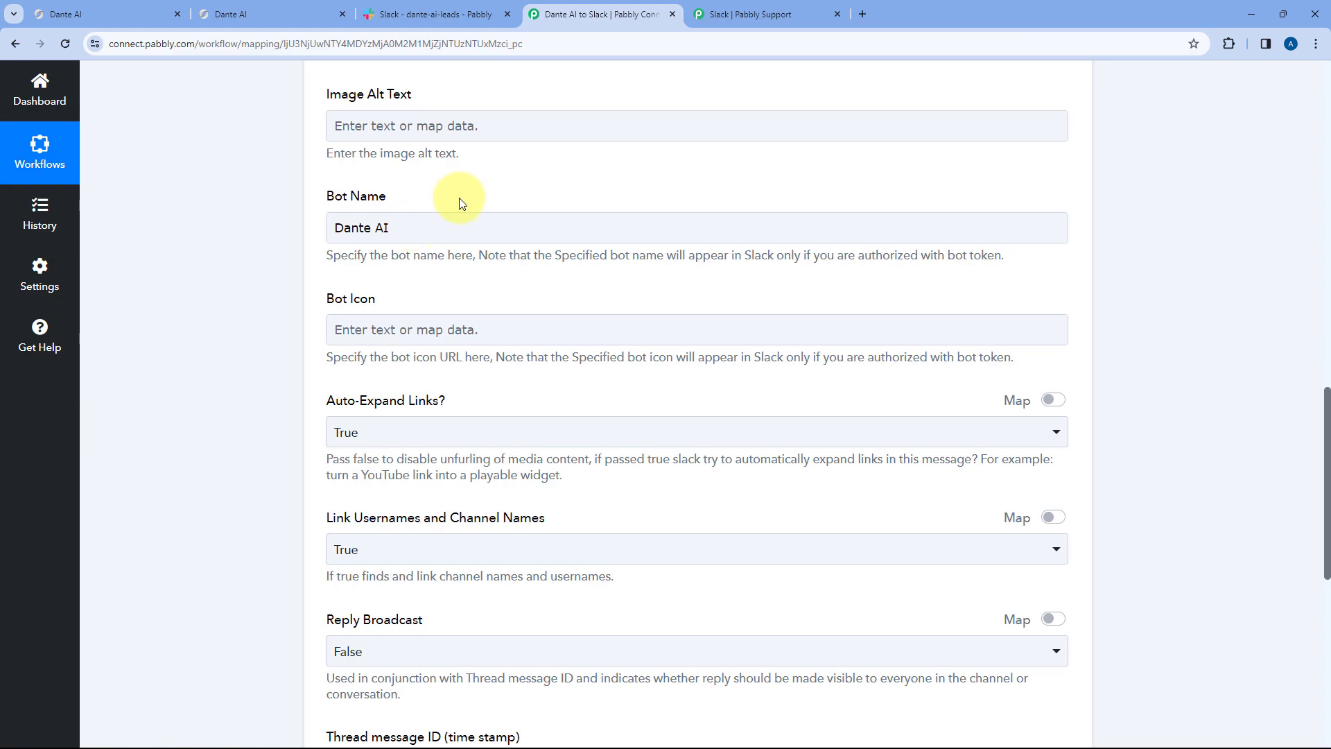
scroll(461, 201, up, 8)
click(435, 14)
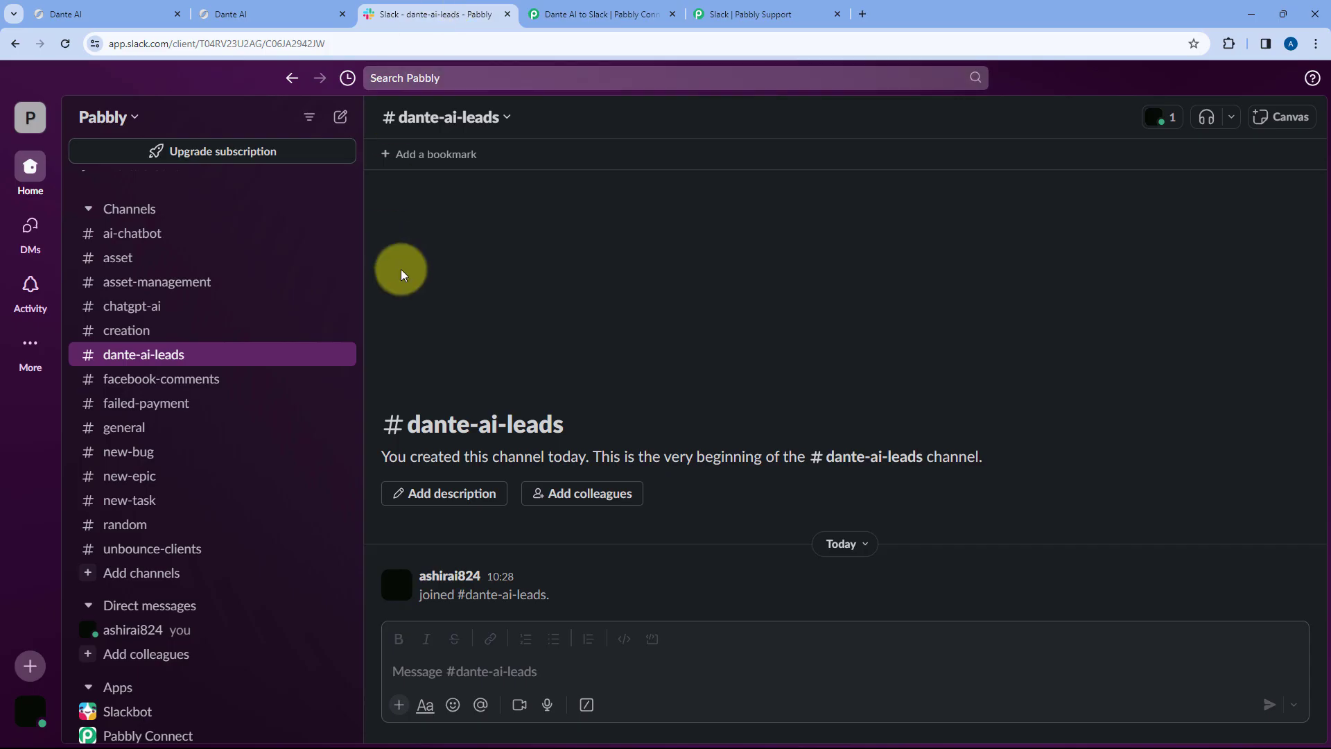
click(600, 14)
scroll(215, 420, down, 5)
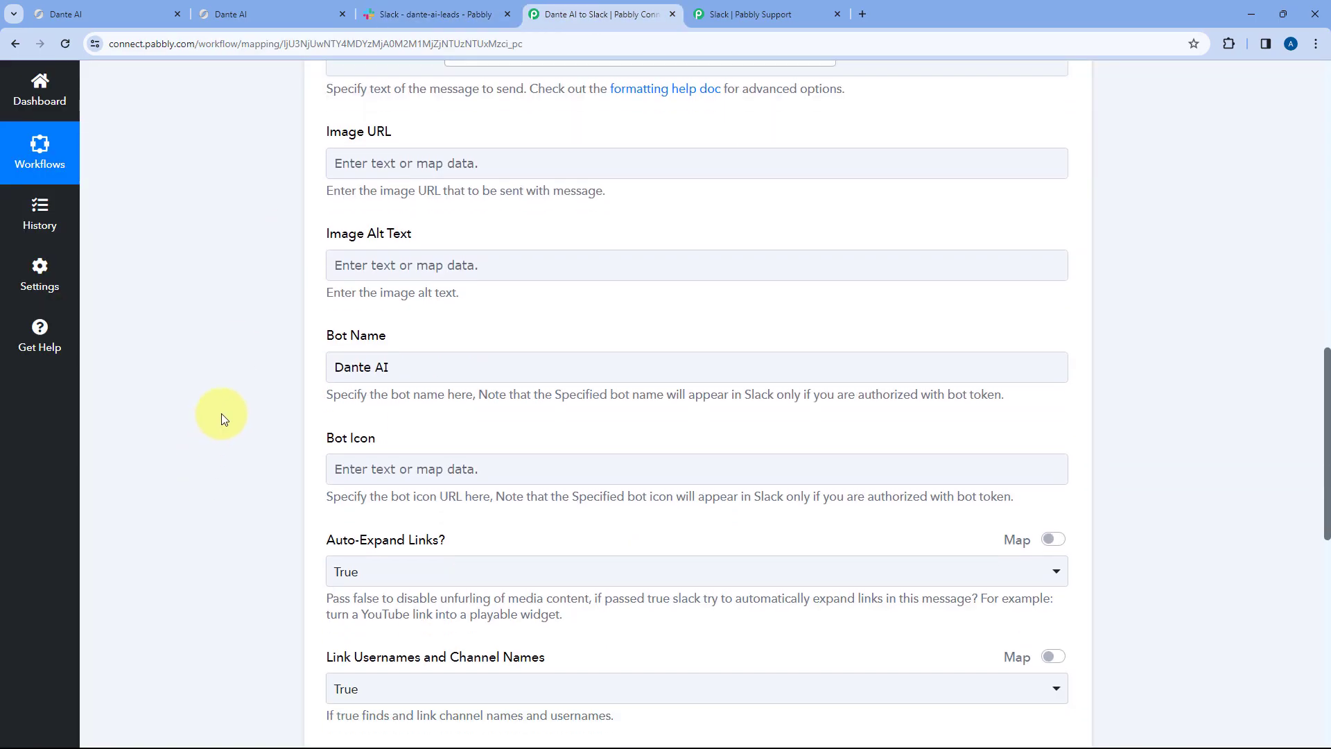
click(340, 394)
scroll(420, 364, down, 1)
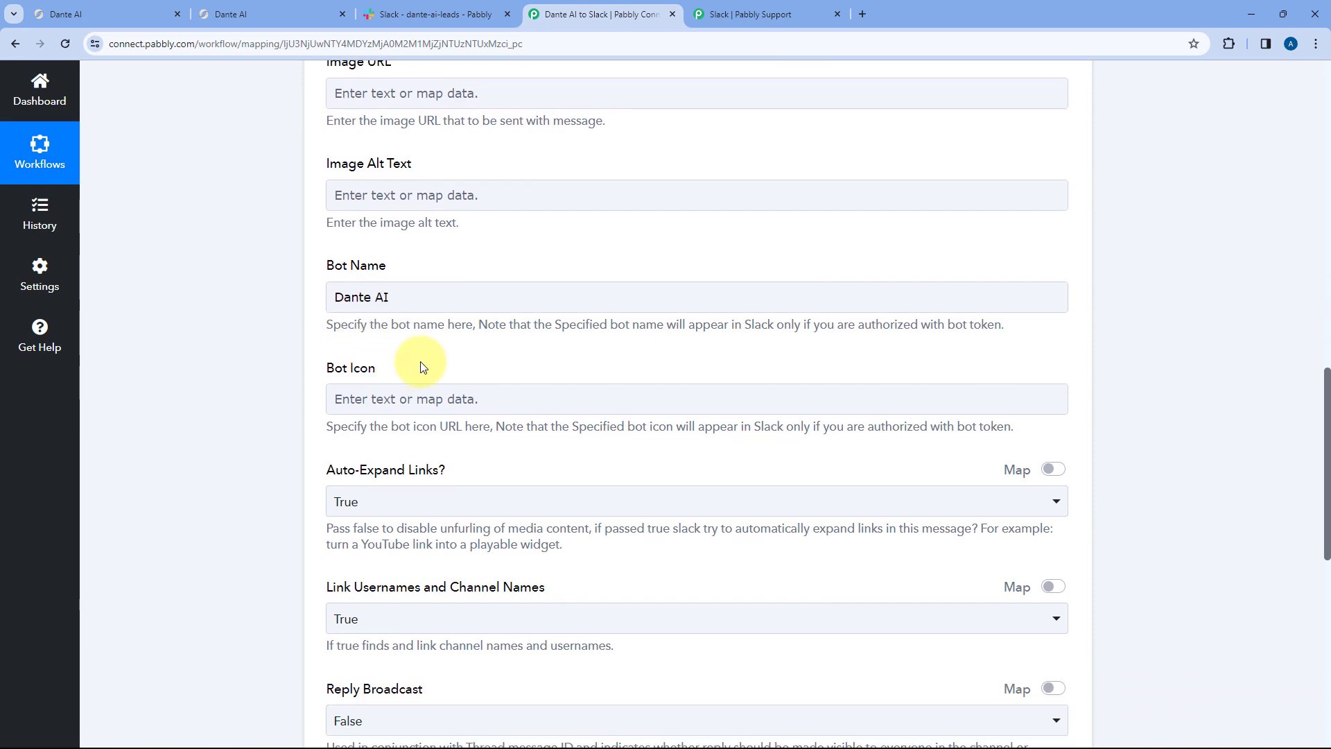
scroll(436, 336, down, 1)
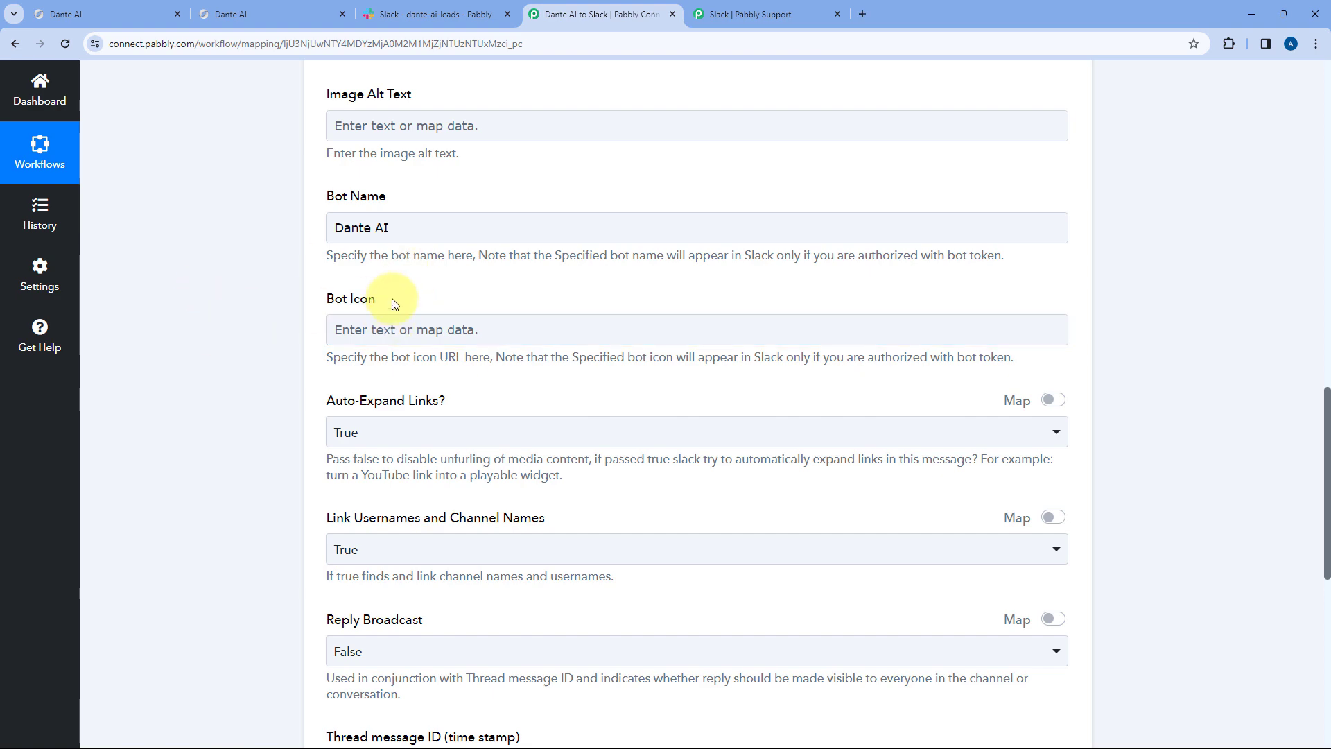
scroll(392, 303, down, 3)
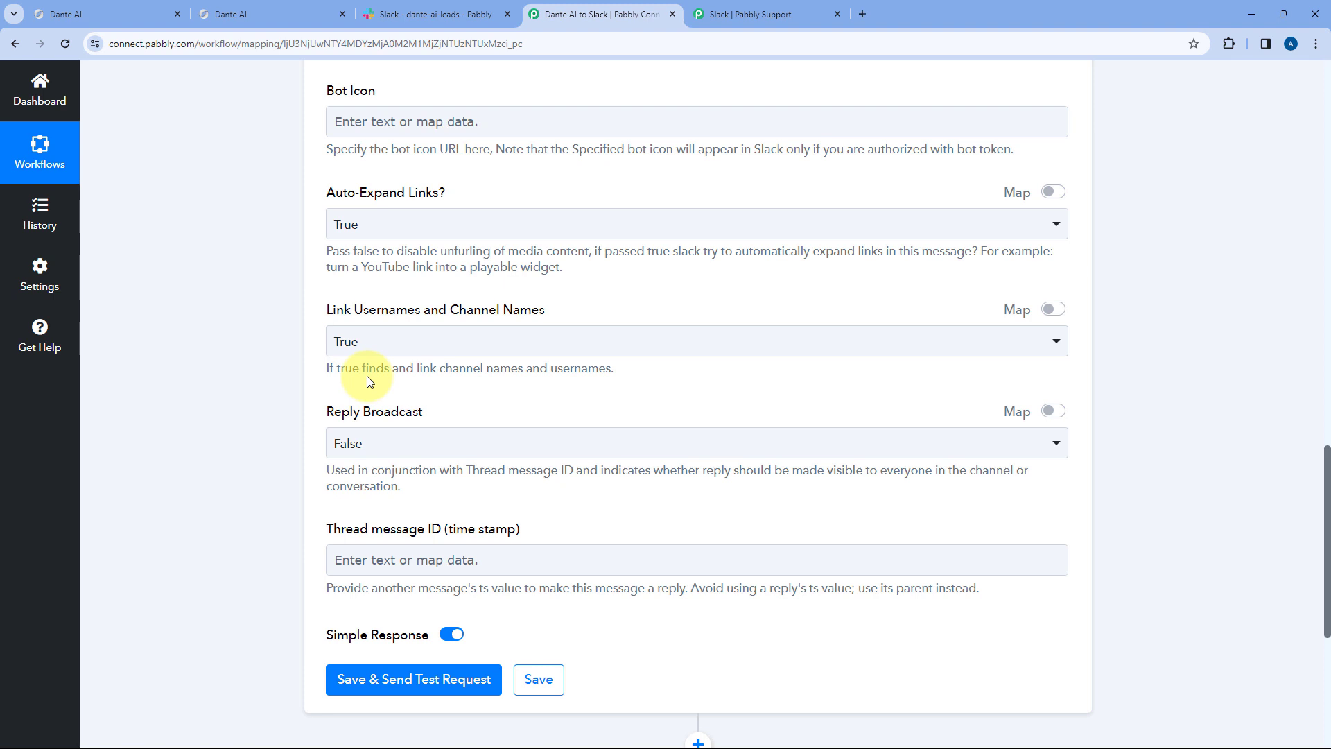
- Keep Auto-Expand Links at True, then Save & Send Test Request for the Slack step
click(381, 217)
click(311, 246)
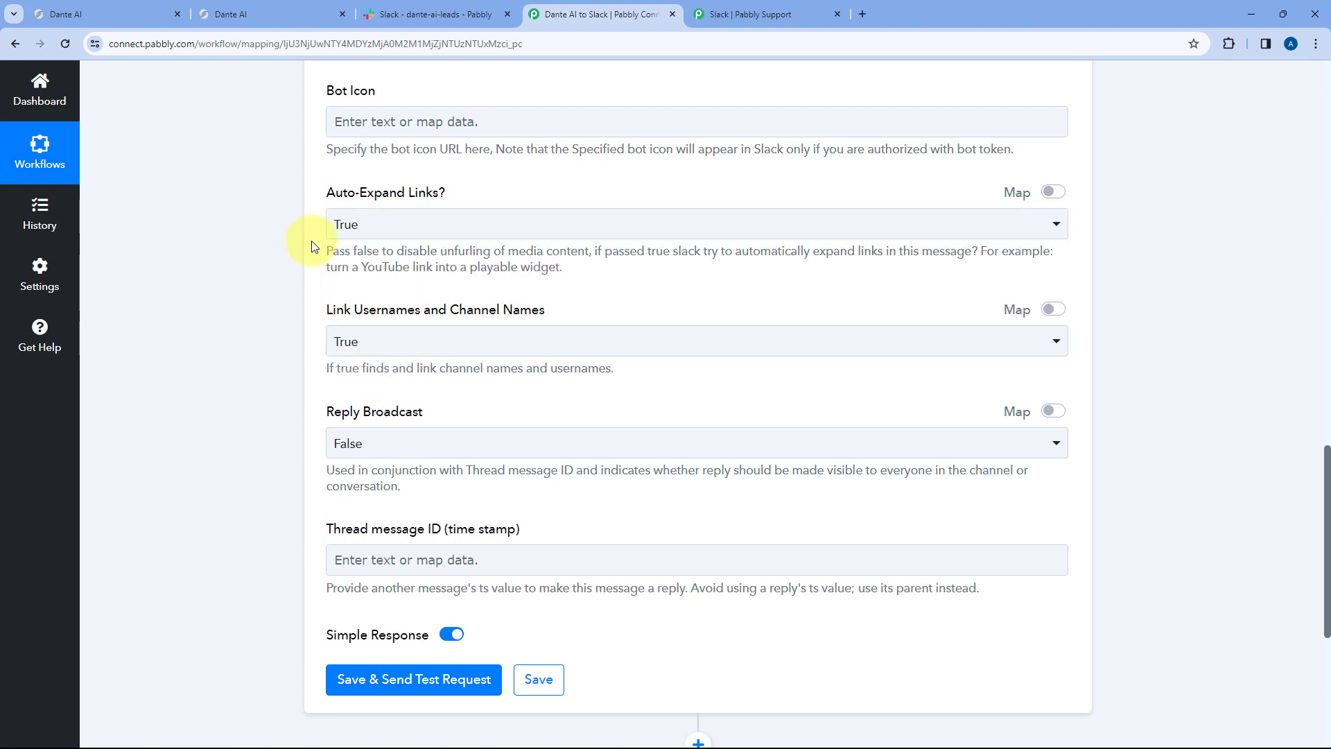
scroll(312, 247, down, 1)
scroll(307, 237, down, 2)
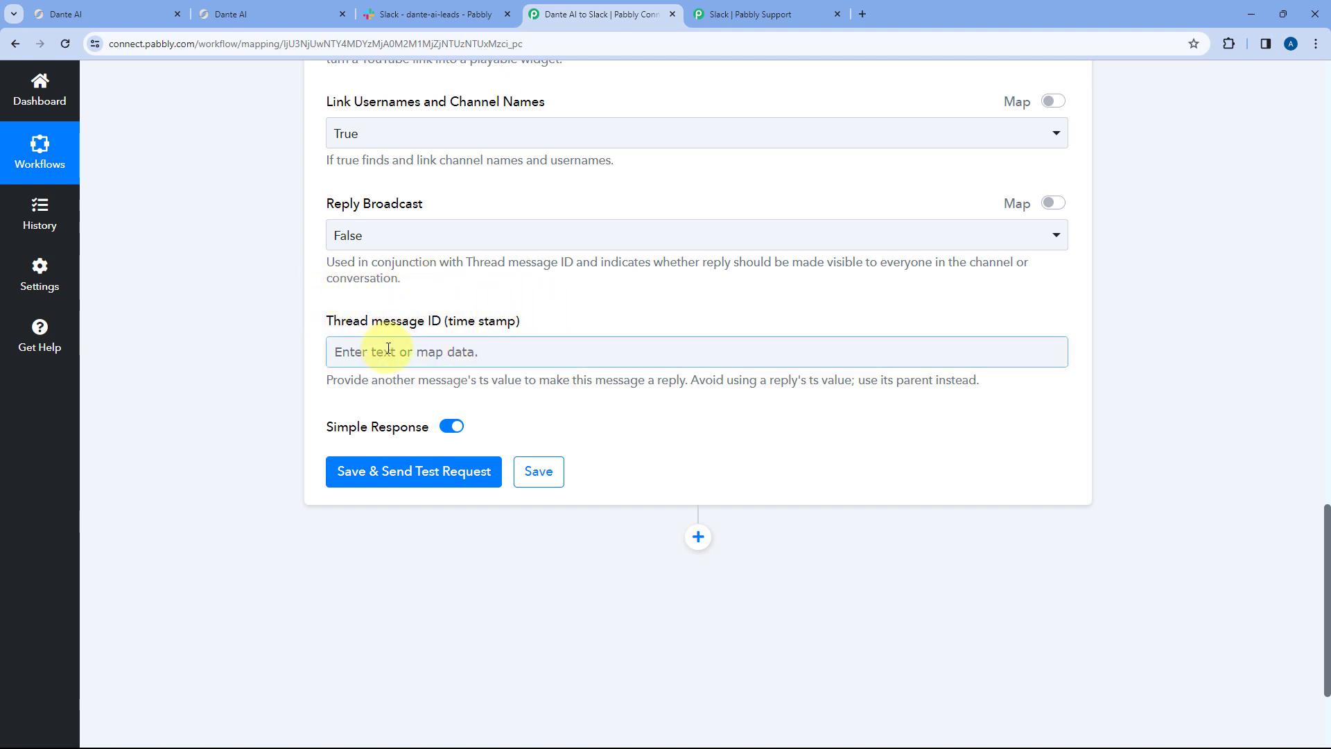
click(392, 14)
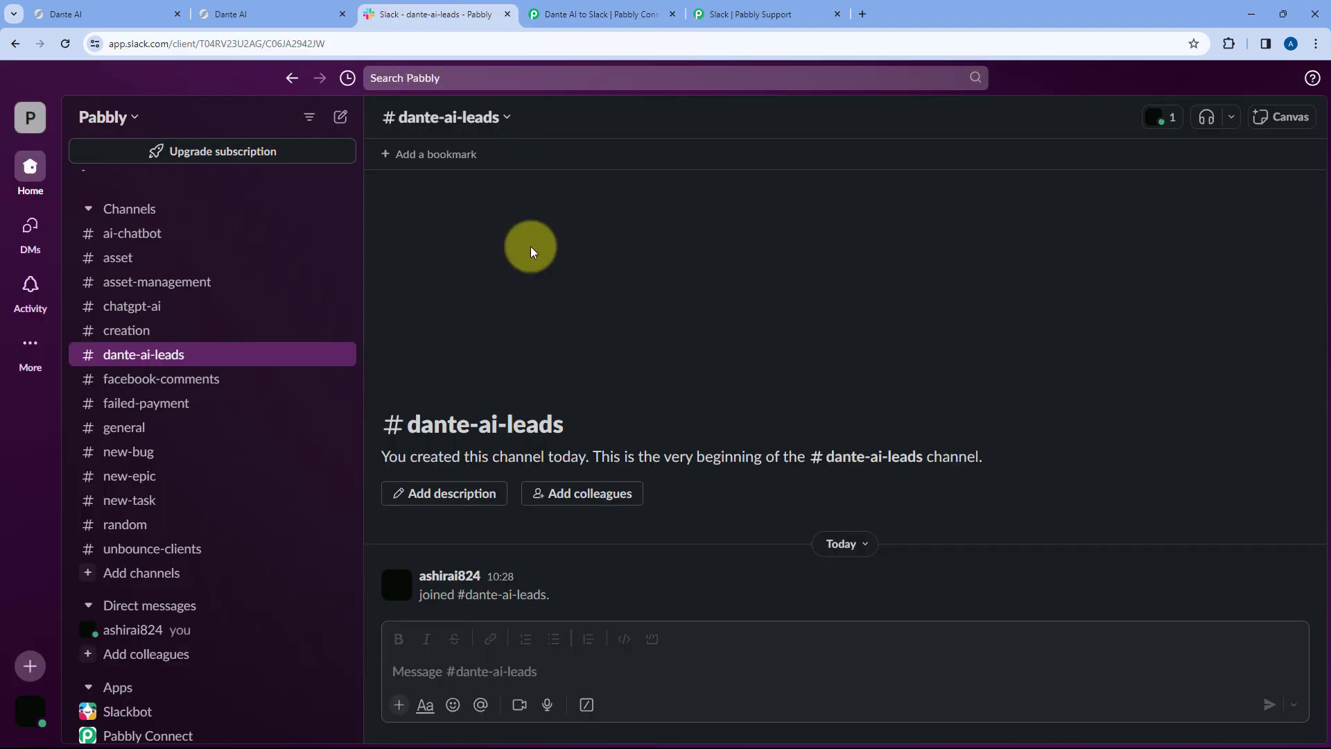
click(576, 16)
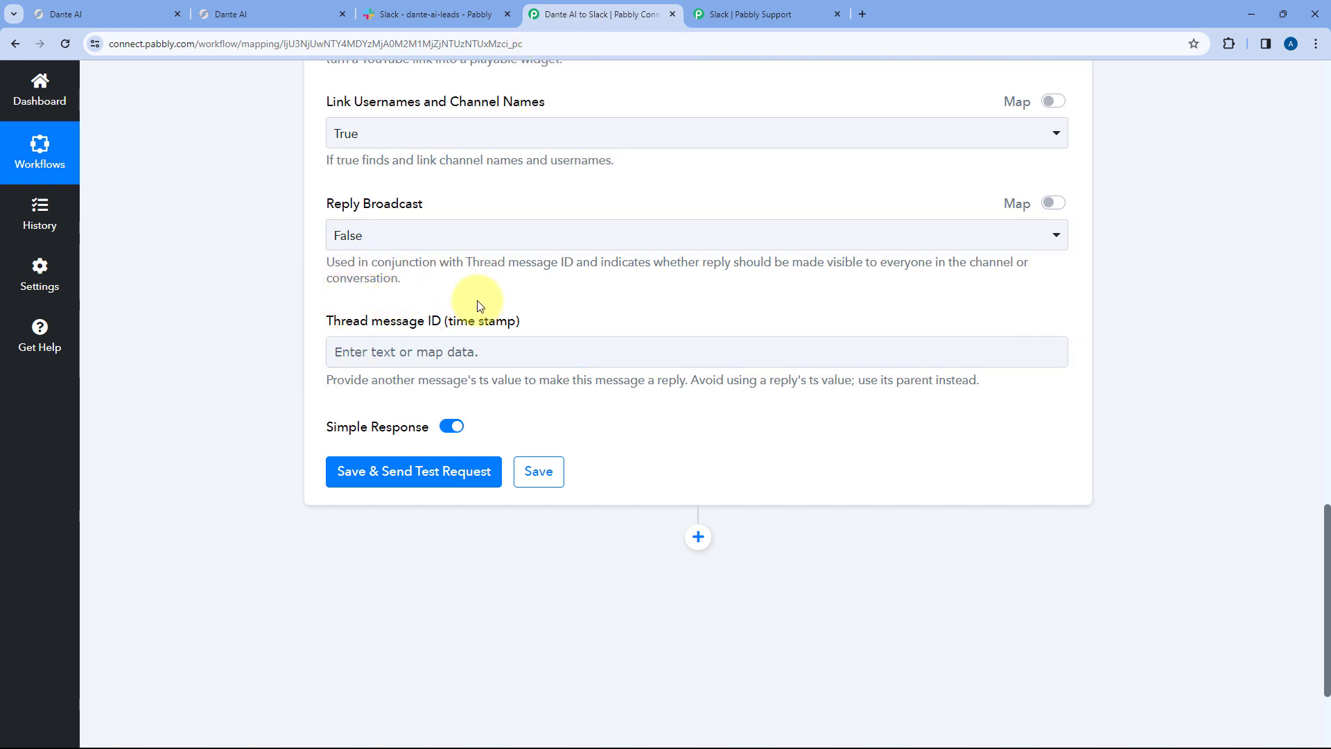
scroll(477, 302, up, 9)
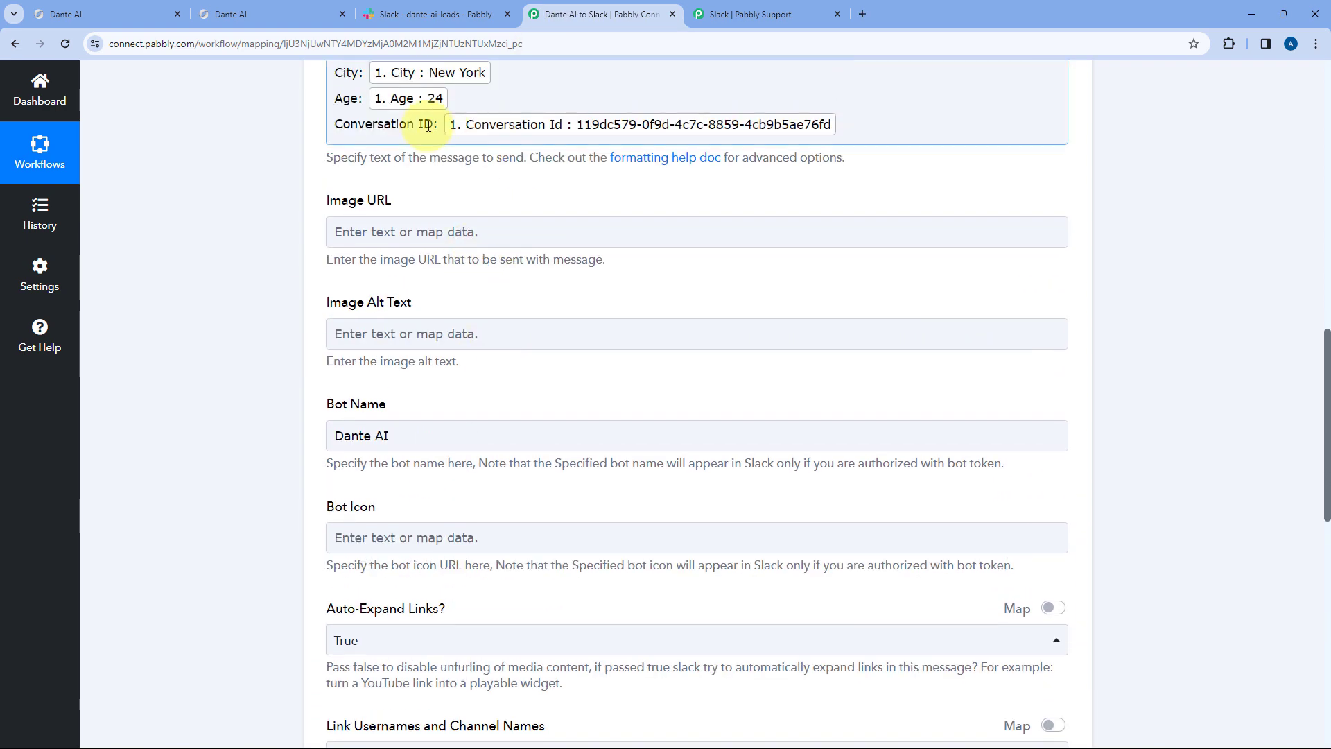
scroll(374, 159, down, 5)
scroll(359, 172, down, 5)
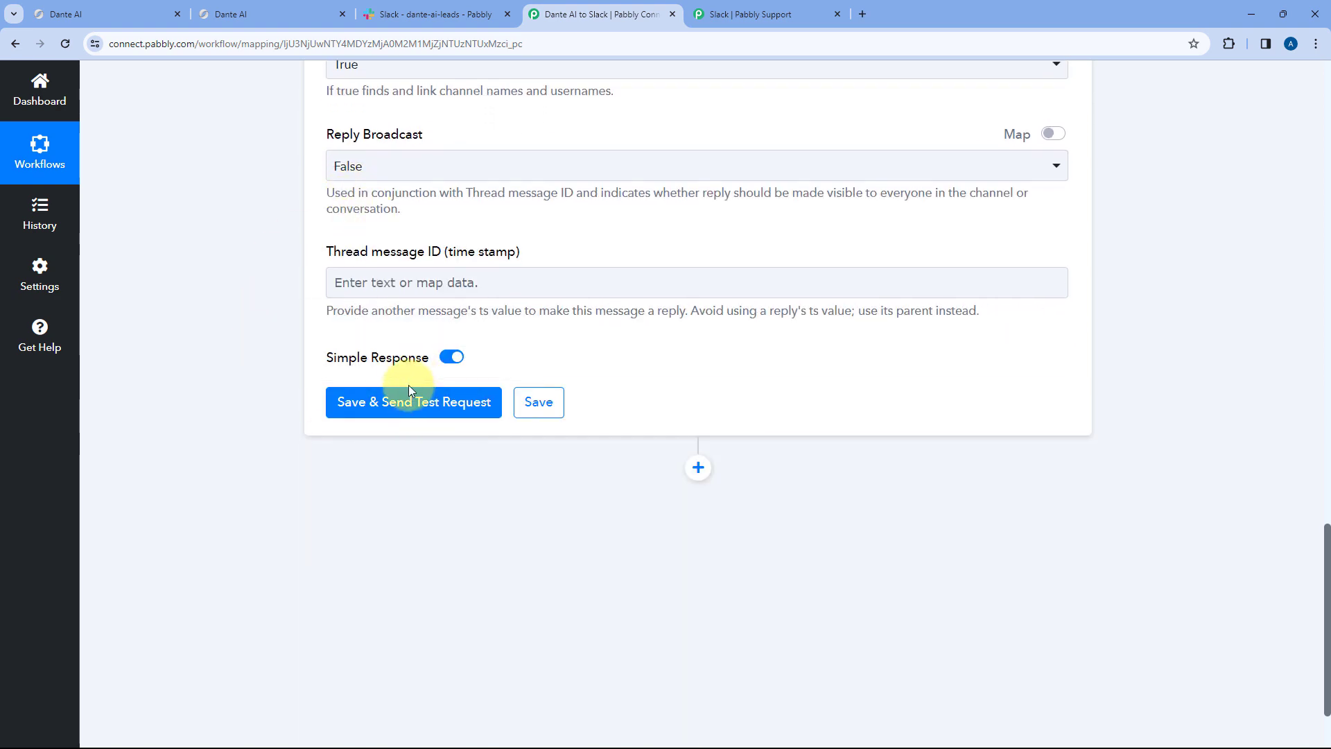
click(411, 402)
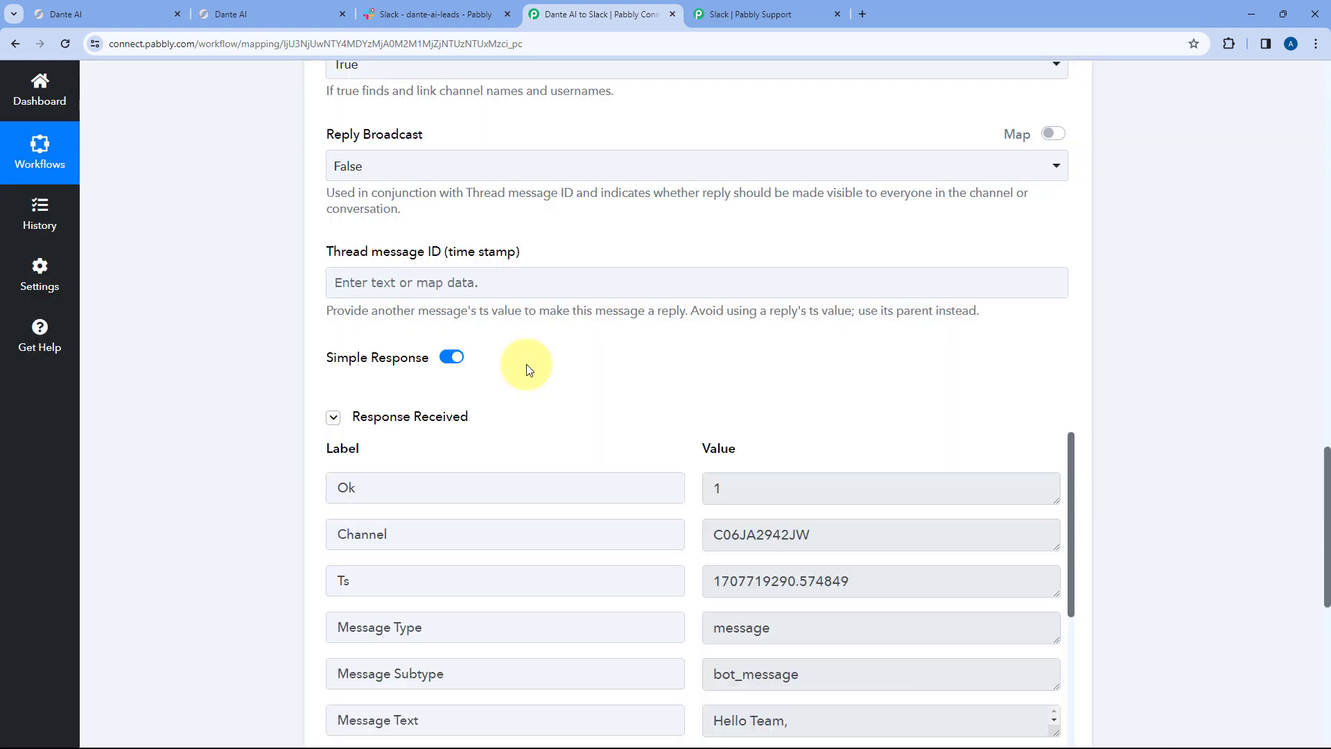
- Look over the Ok test response and the mapped Channel and Message, then view #dante-ai-leads
scroll(526, 369, down, 1)
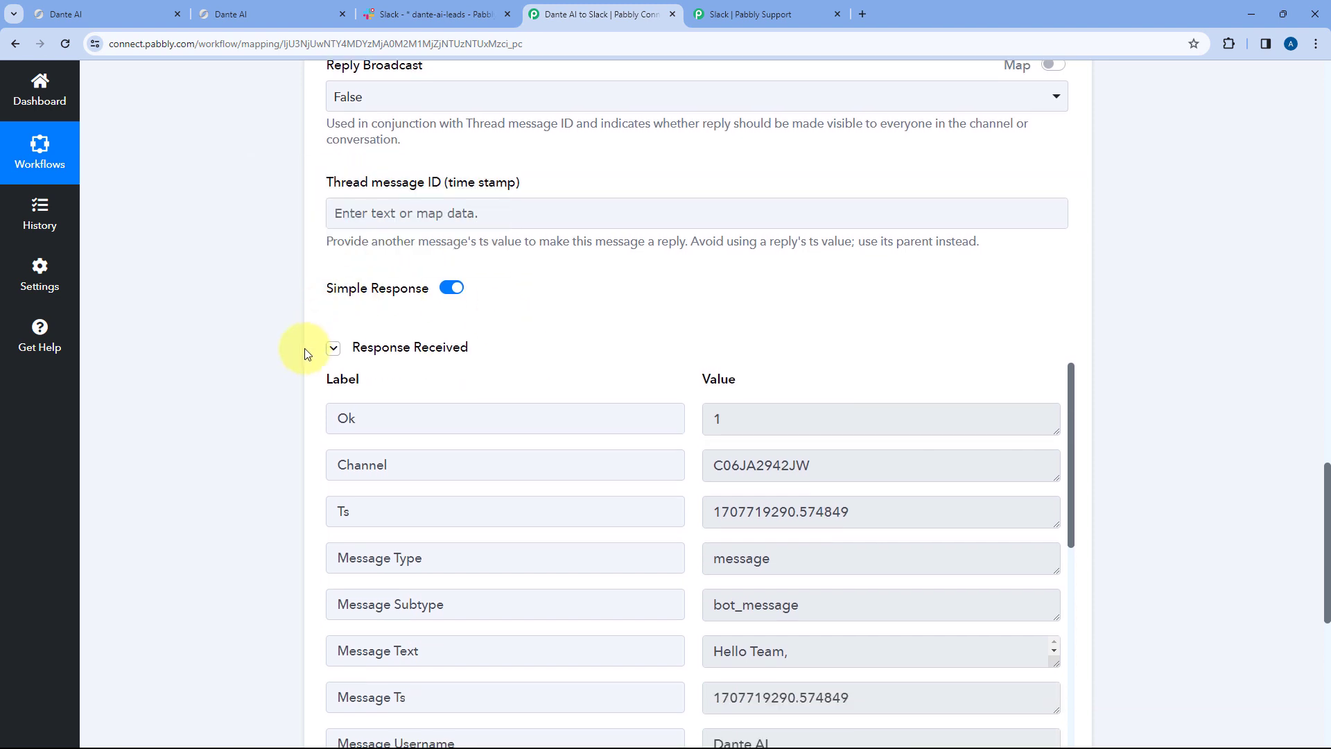
scroll(629, 368, down, 2)
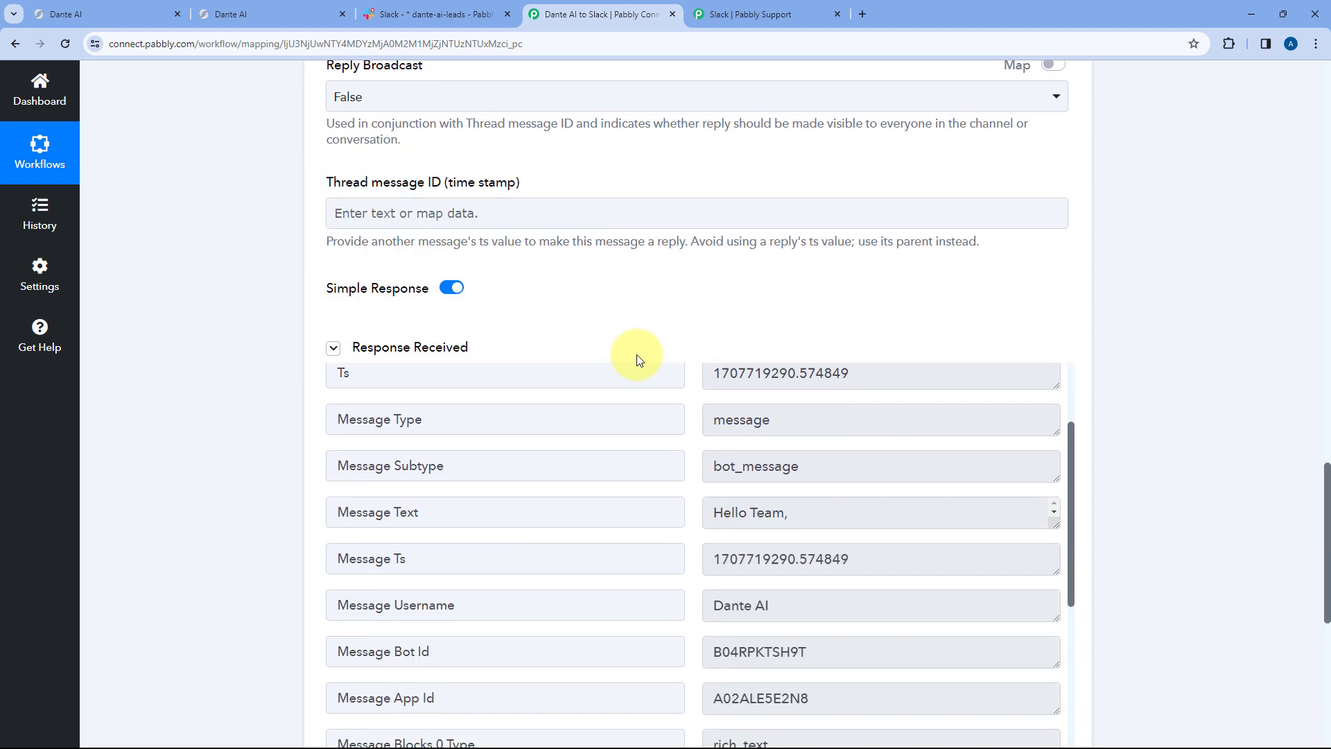
scroll(687, 305, down, 2)
scroll(680, 337, up, 1)
scroll(681, 337, down, 2)
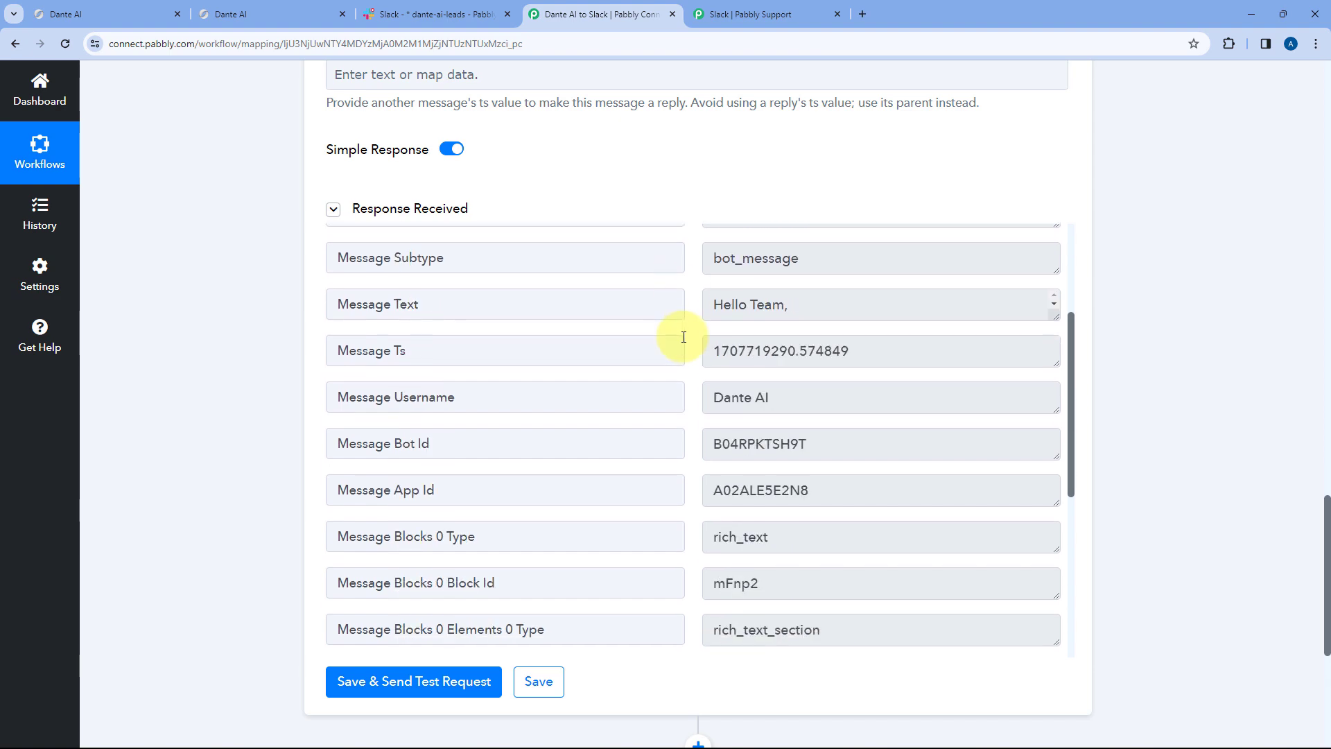
scroll(684, 261, up, 12)
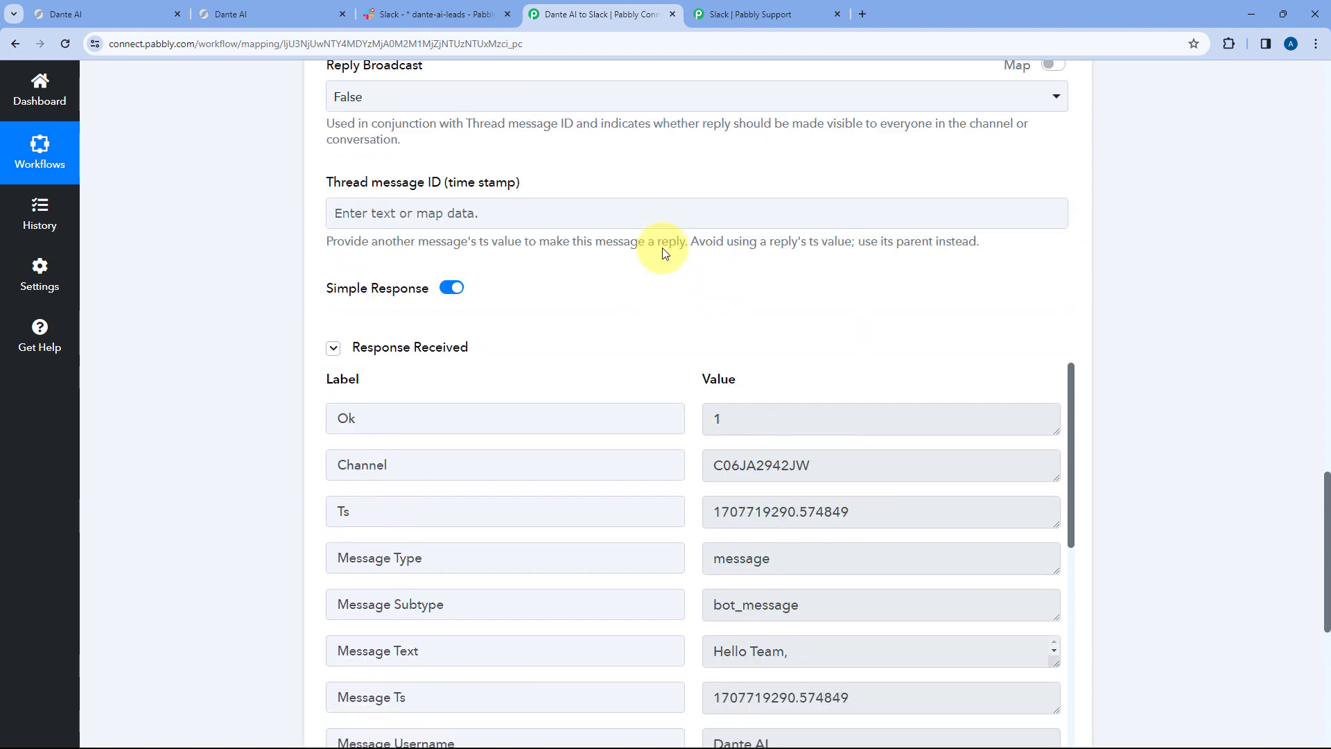
scroll(631, 313, up, 10)
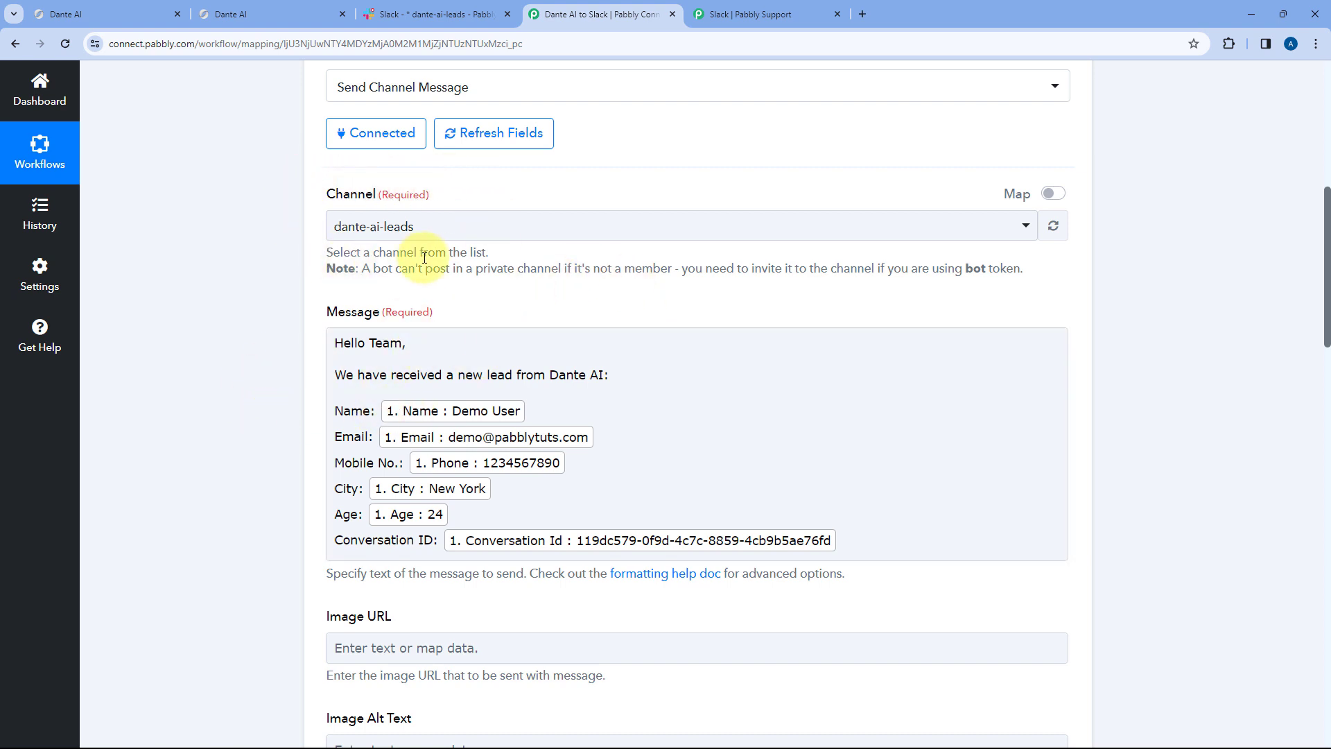
click(407, 8)
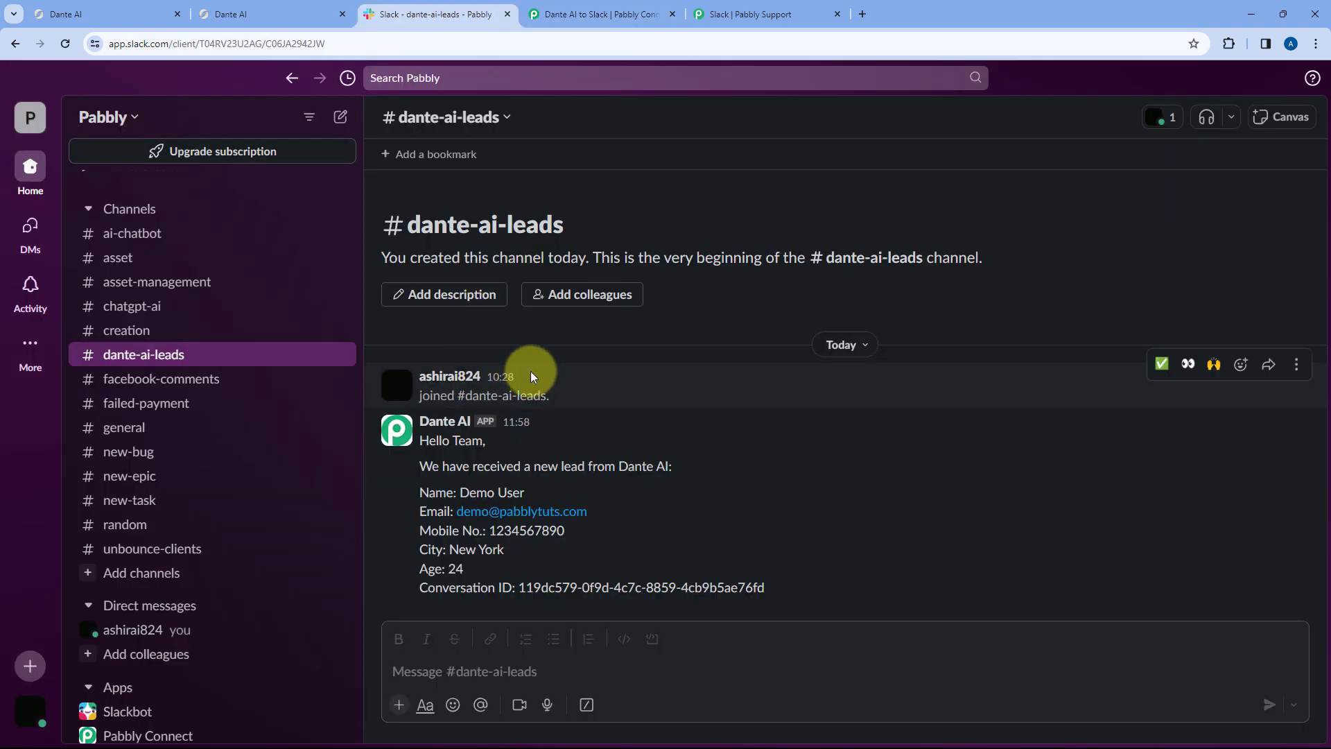
- Compare the Dante AI post in #dante-ai-leads against the message mapping and the lead form
click(450, 424)
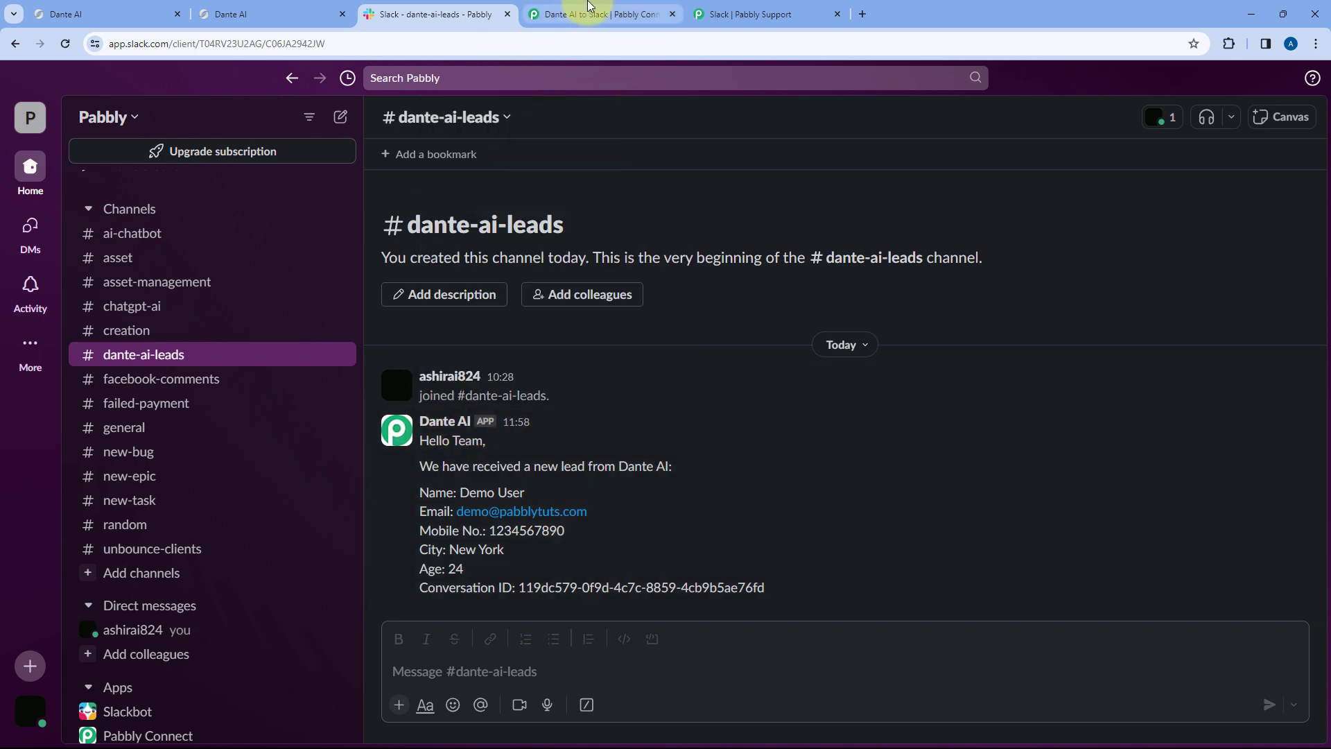
click(589, 14)
scroll(328, 303, down, 5)
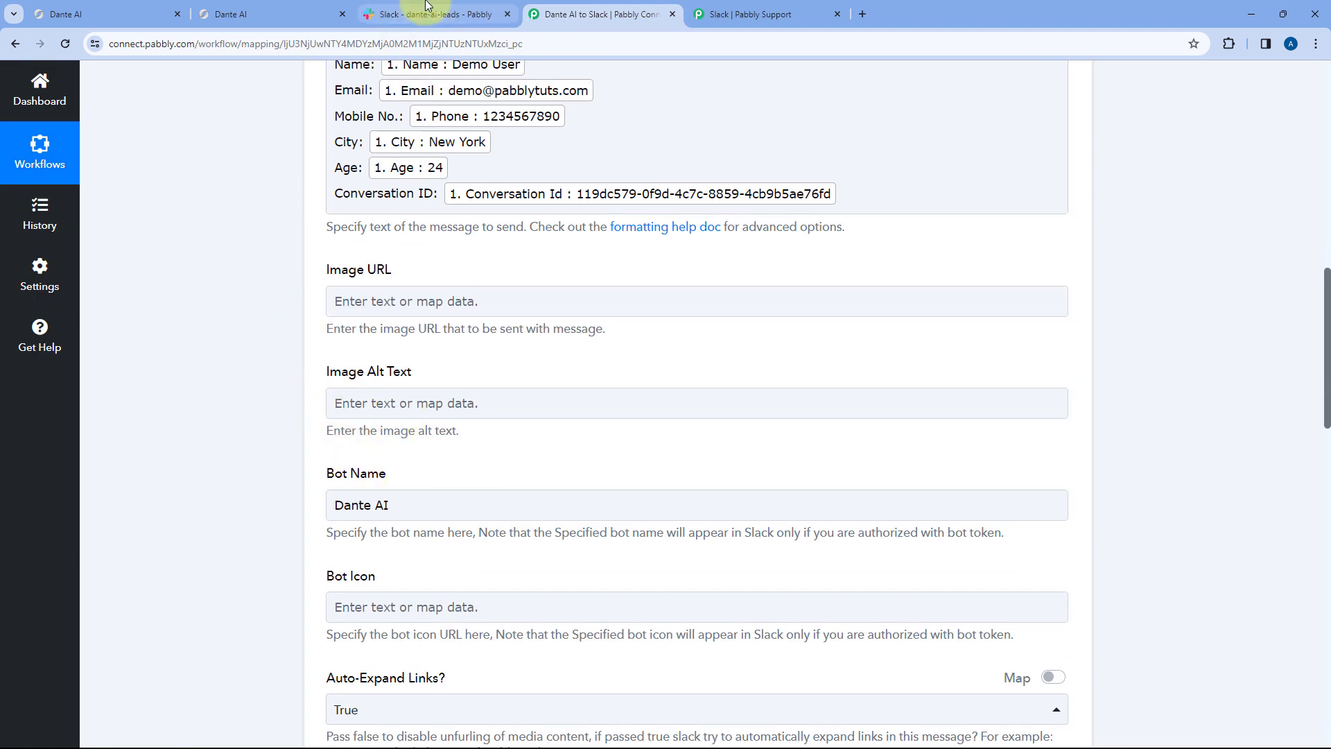
click(430, 14)
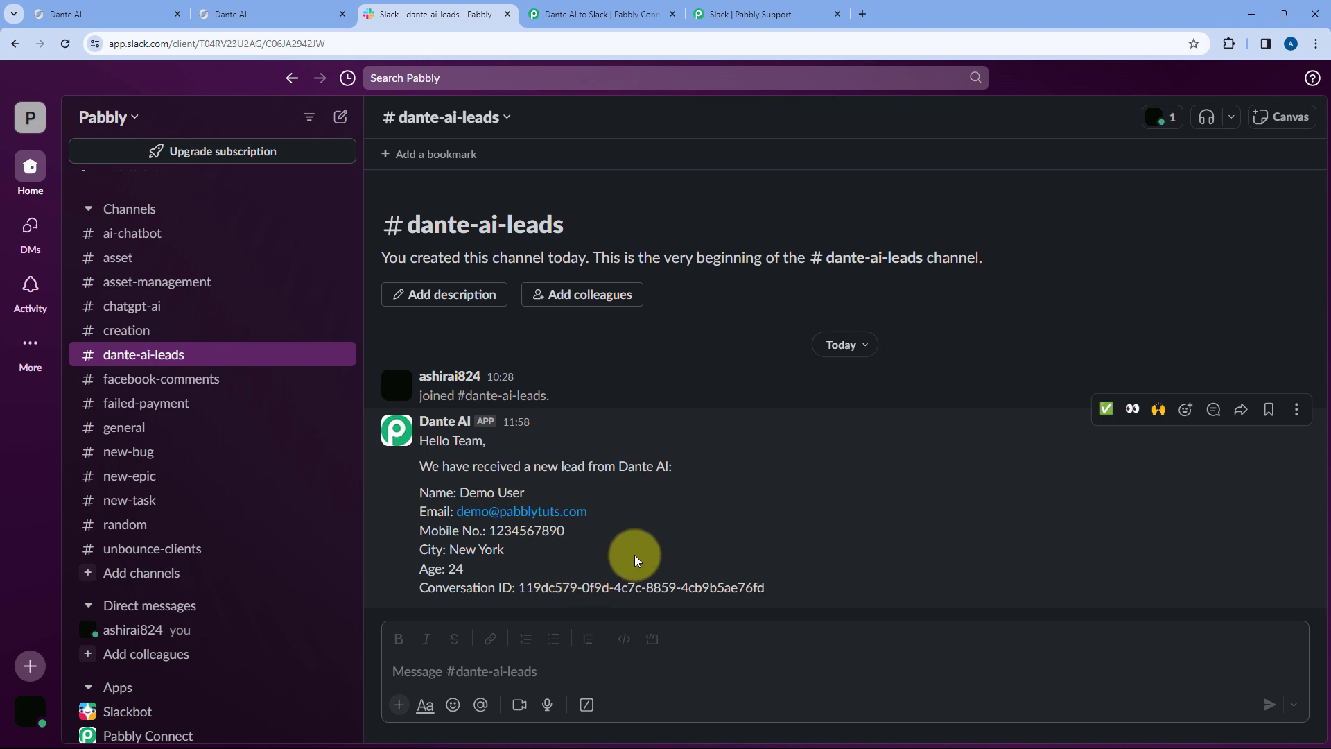
click(274, 13)
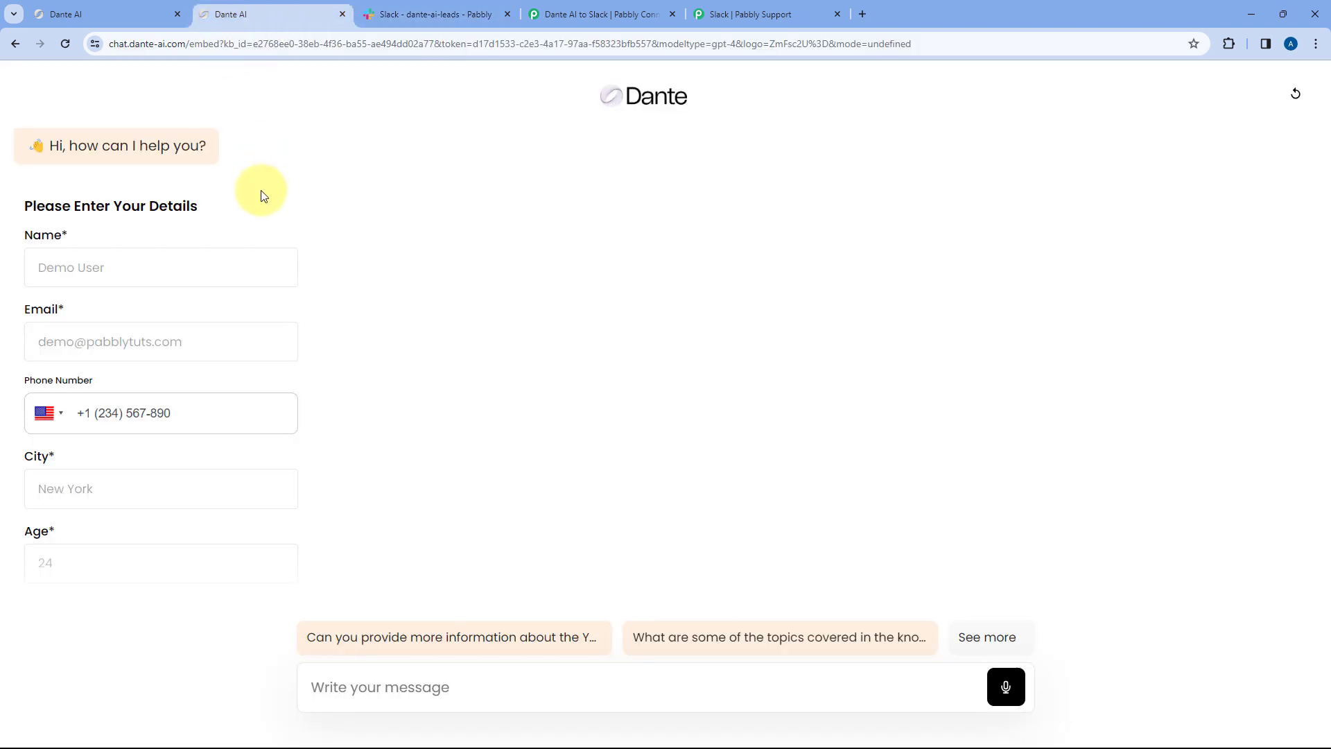
scroll(205, 185, down, 1)
scroll(283, 206, up, 1)
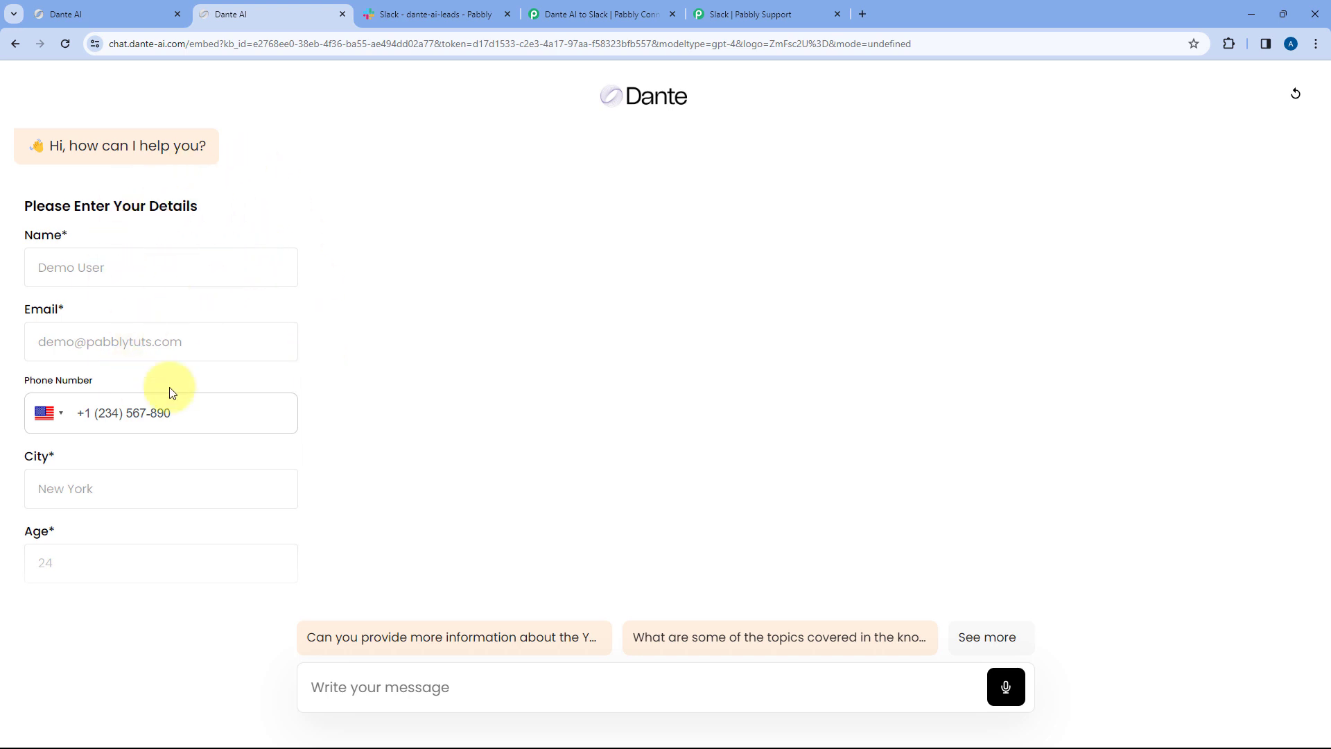
click(418, 14)
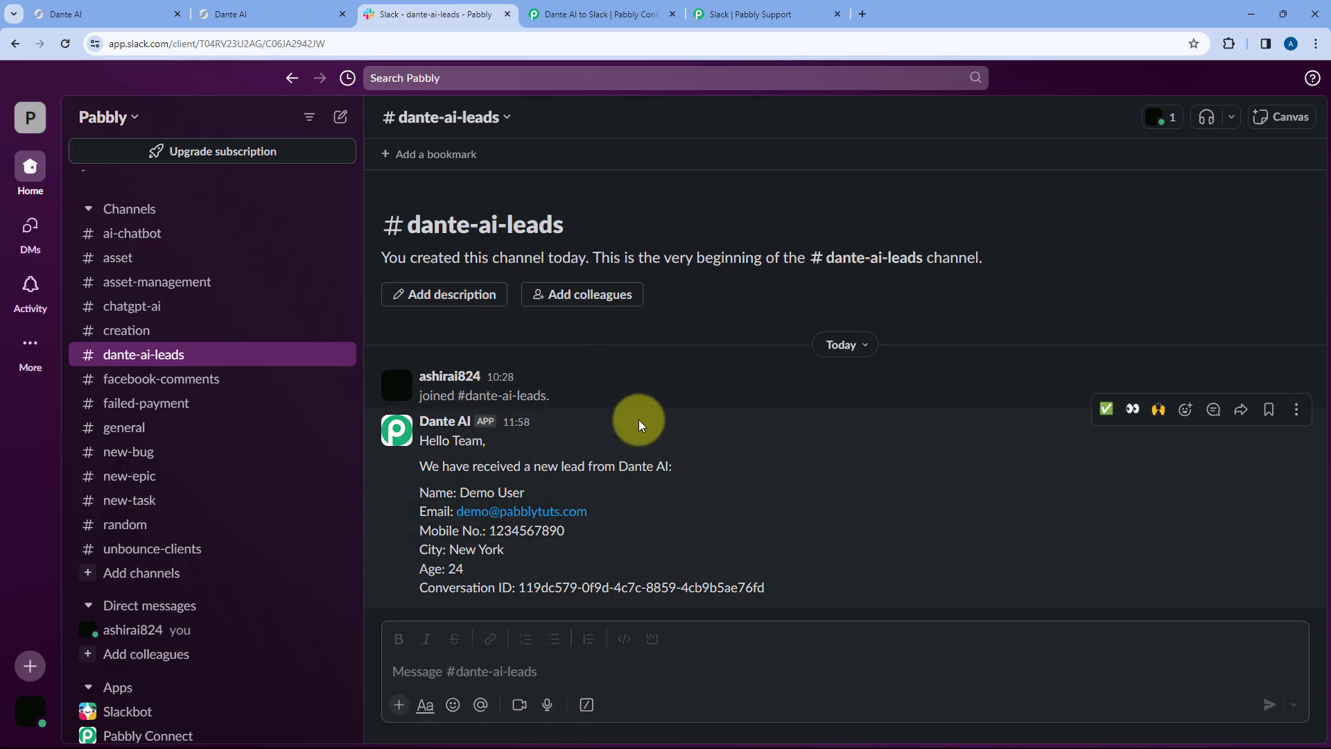
- Collapse the Send Channel Message step and close the extra Dante chat tab
click(565, 14)
scroll(746, 330, up, 4)
scroll(744, 330, up, 7)
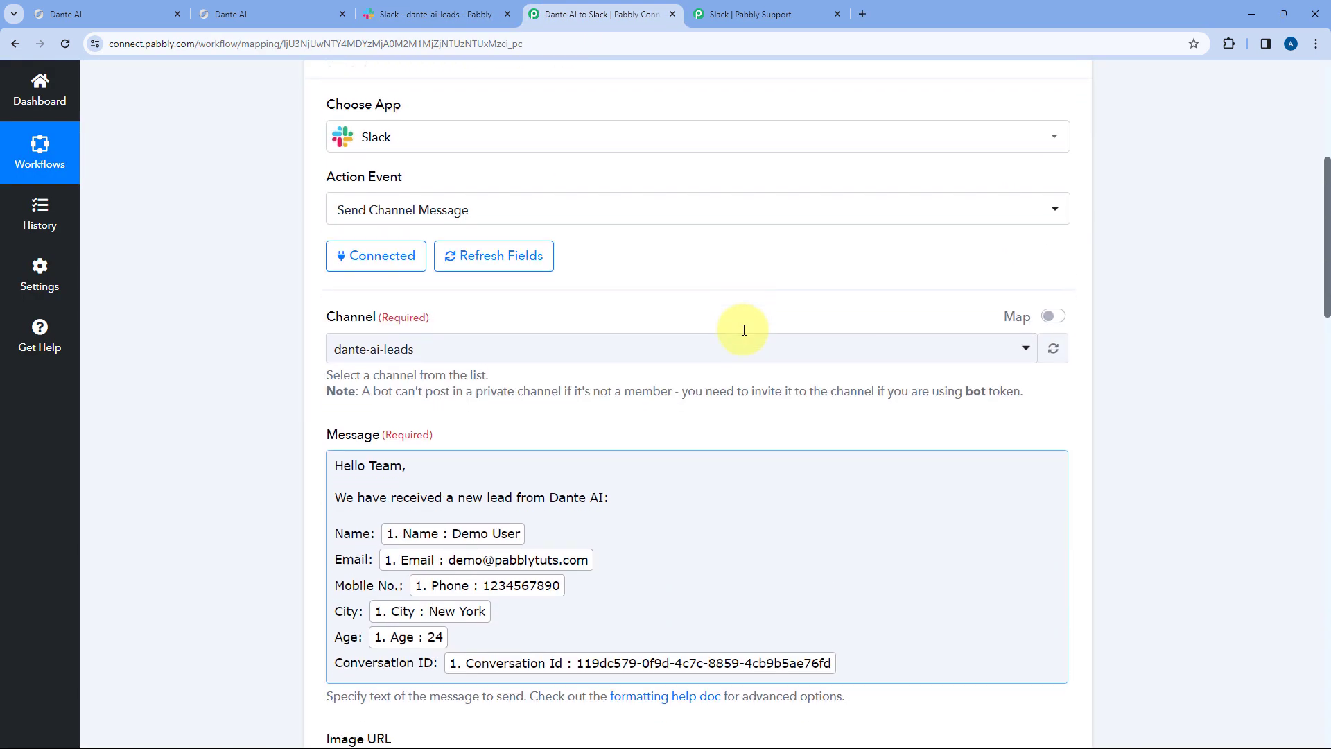
click(736, 295)
scroll(759, 264, up, 2)
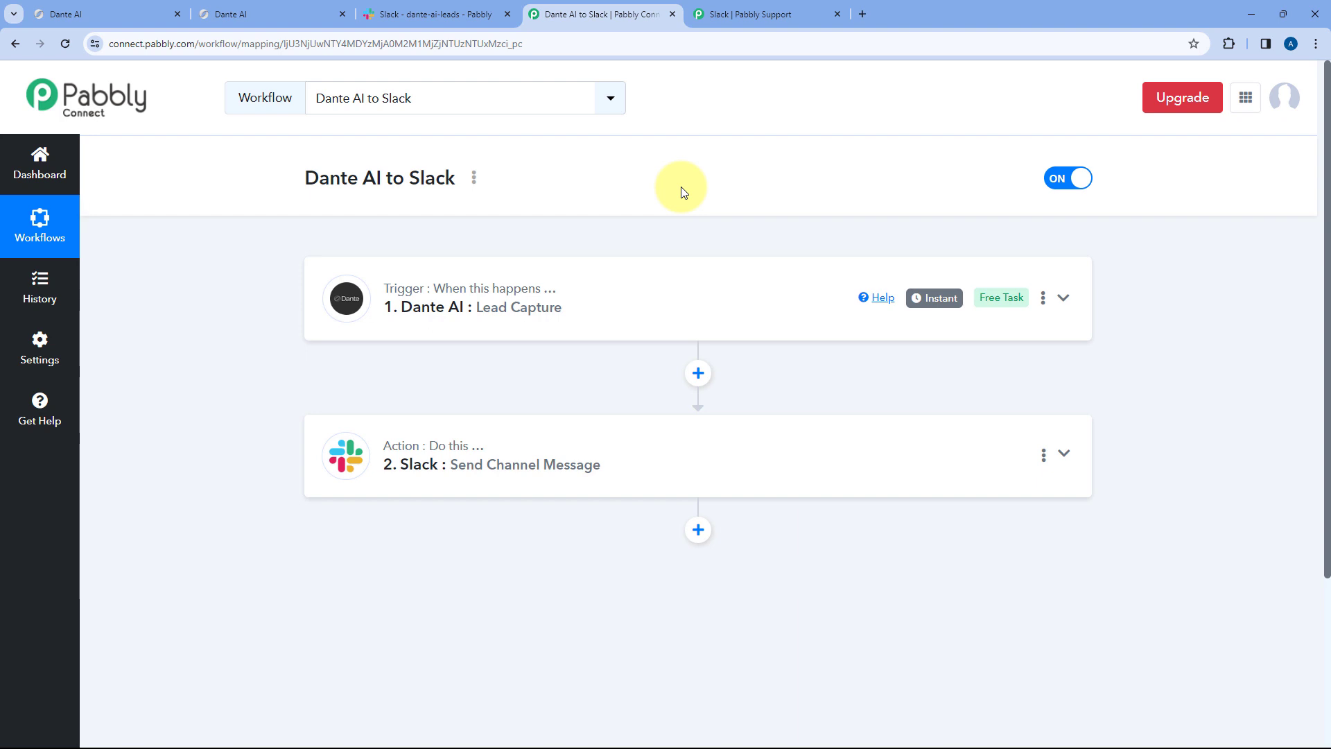
click(342, 14)
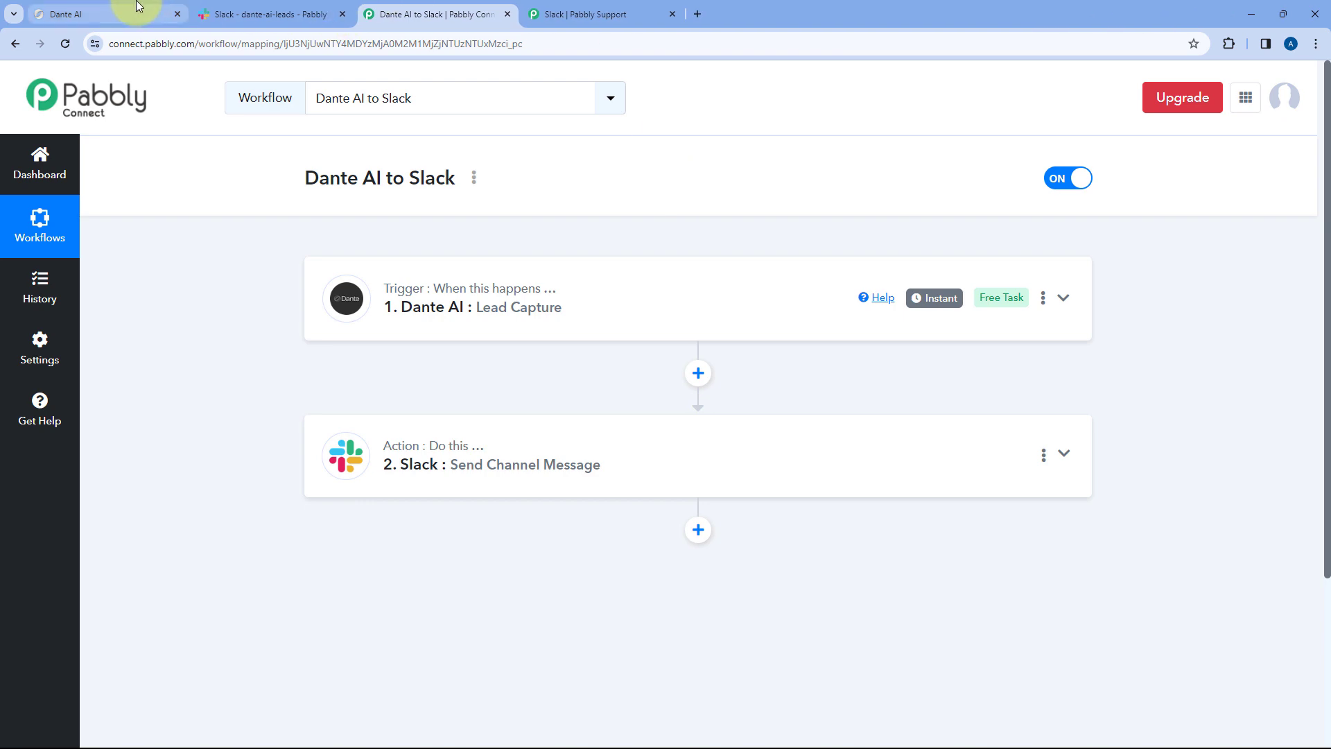
- Copy the chatbot's Chatbot Direct Link from Share Chatbot and load it in a new tab
click(138, 8)
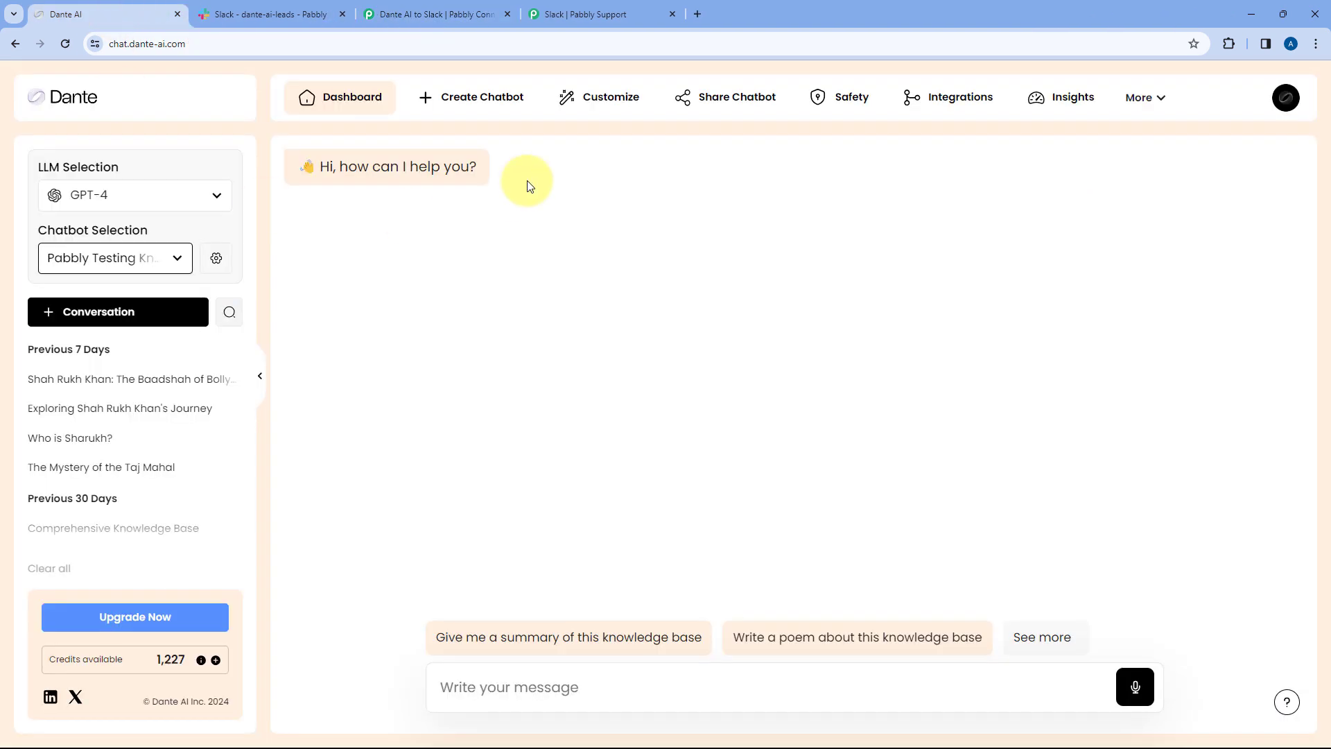
click(731, 101)
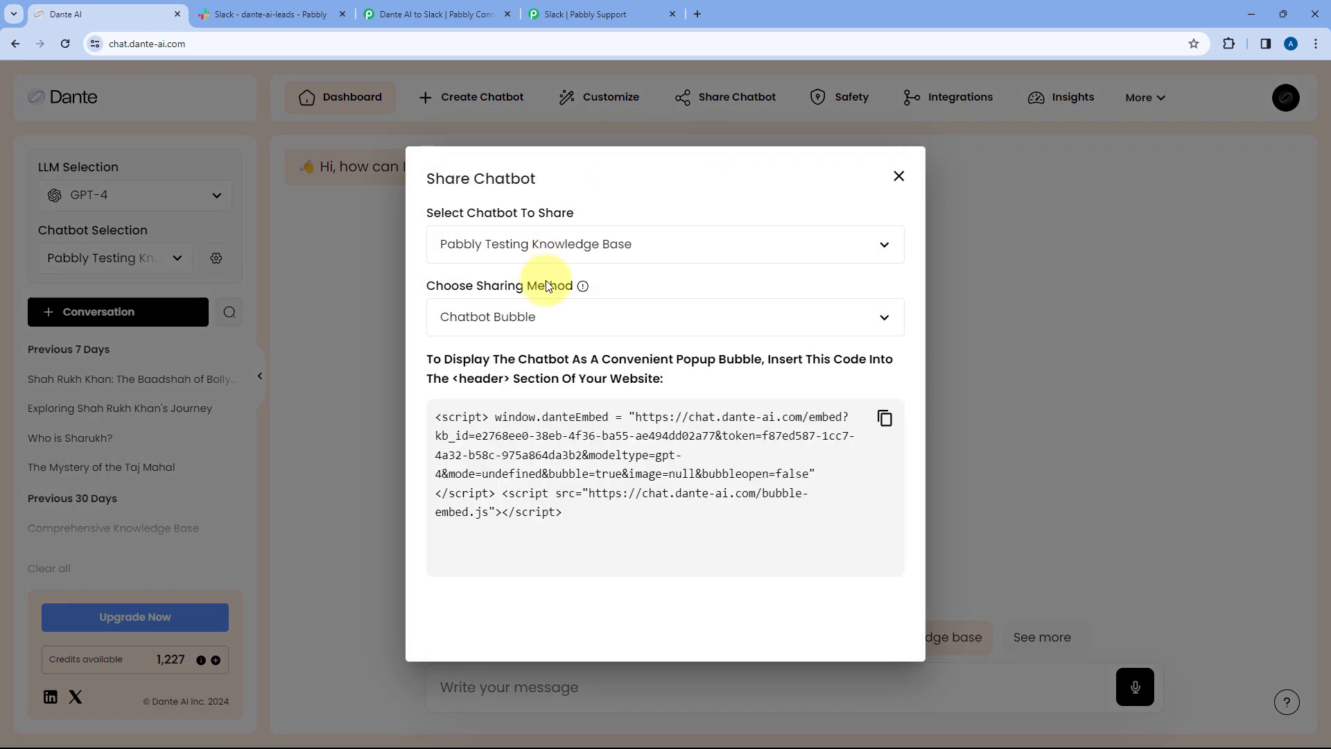
click(544, 316)
click(511, 415)
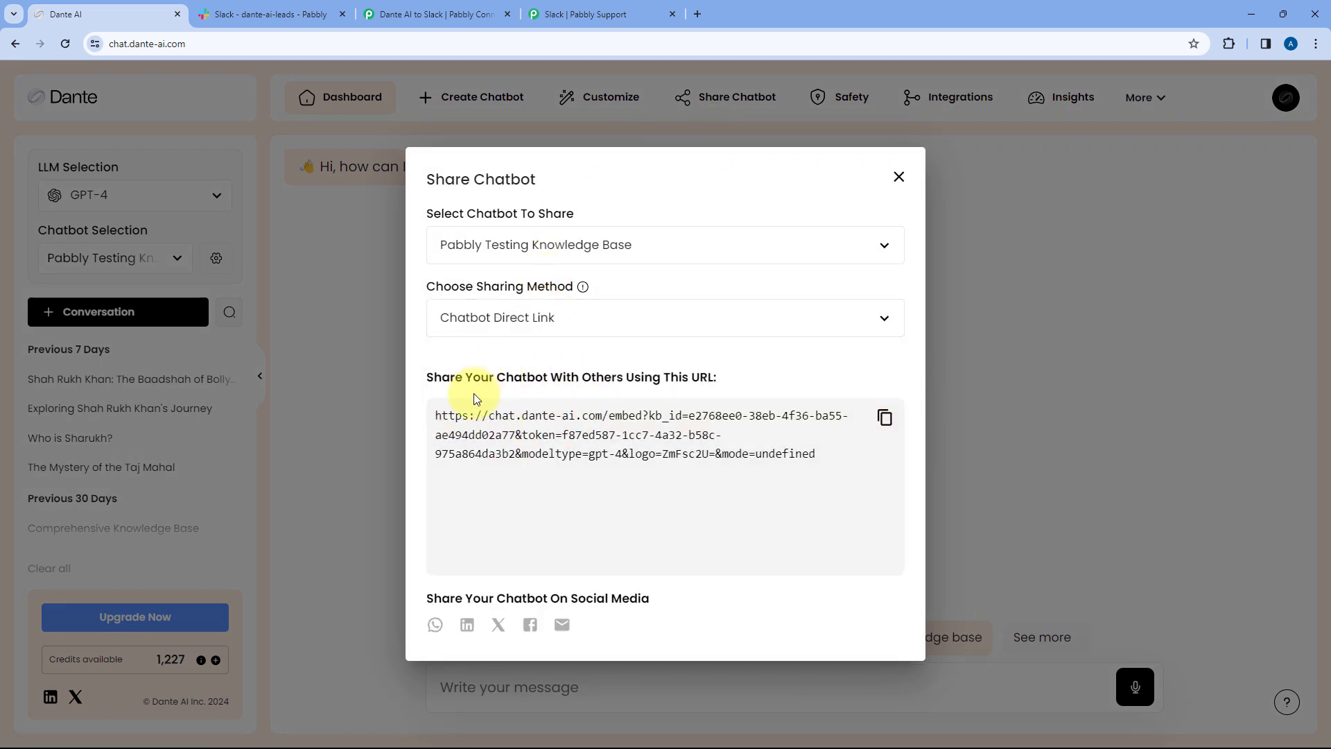
click(731, 421)
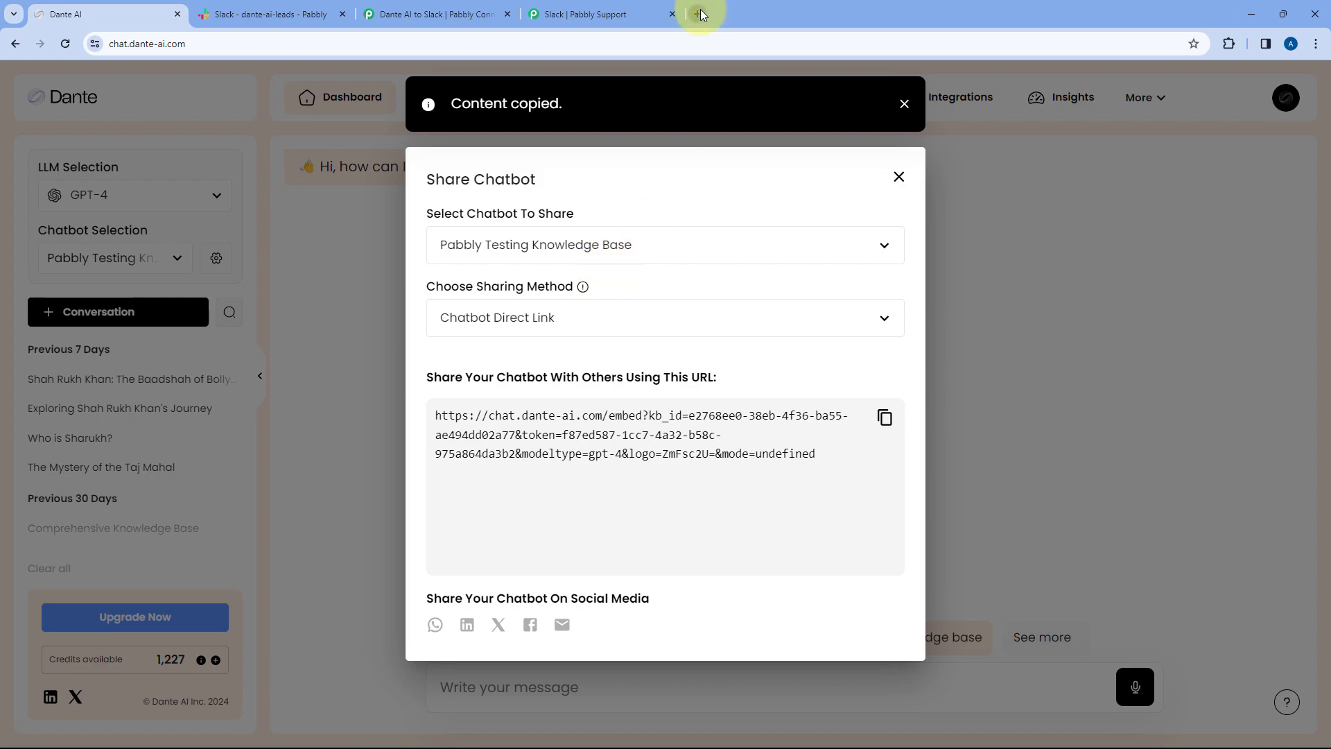
click(700, 14)
key(ctrl+v)
key(Return)
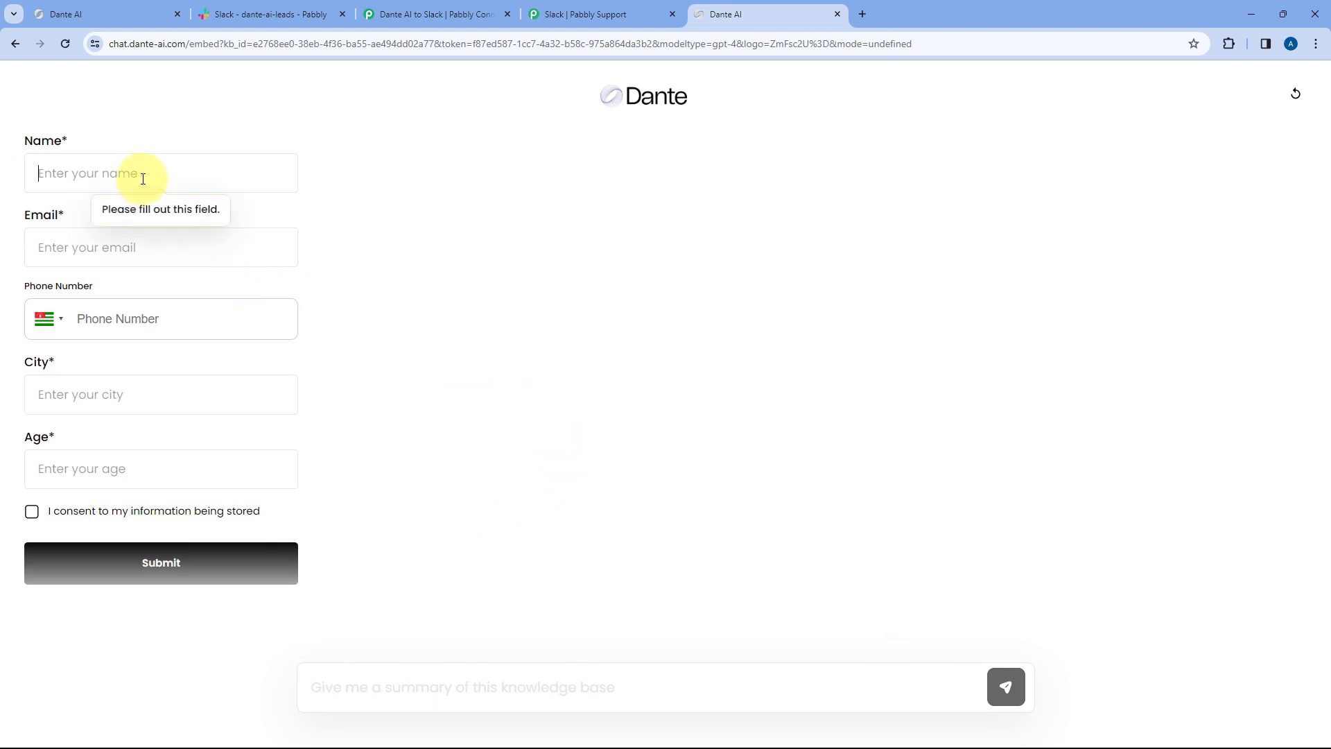
- Enter a test lead's name, email address and phone number in the chatbot's lead form
text(Test User)
key(Tab)
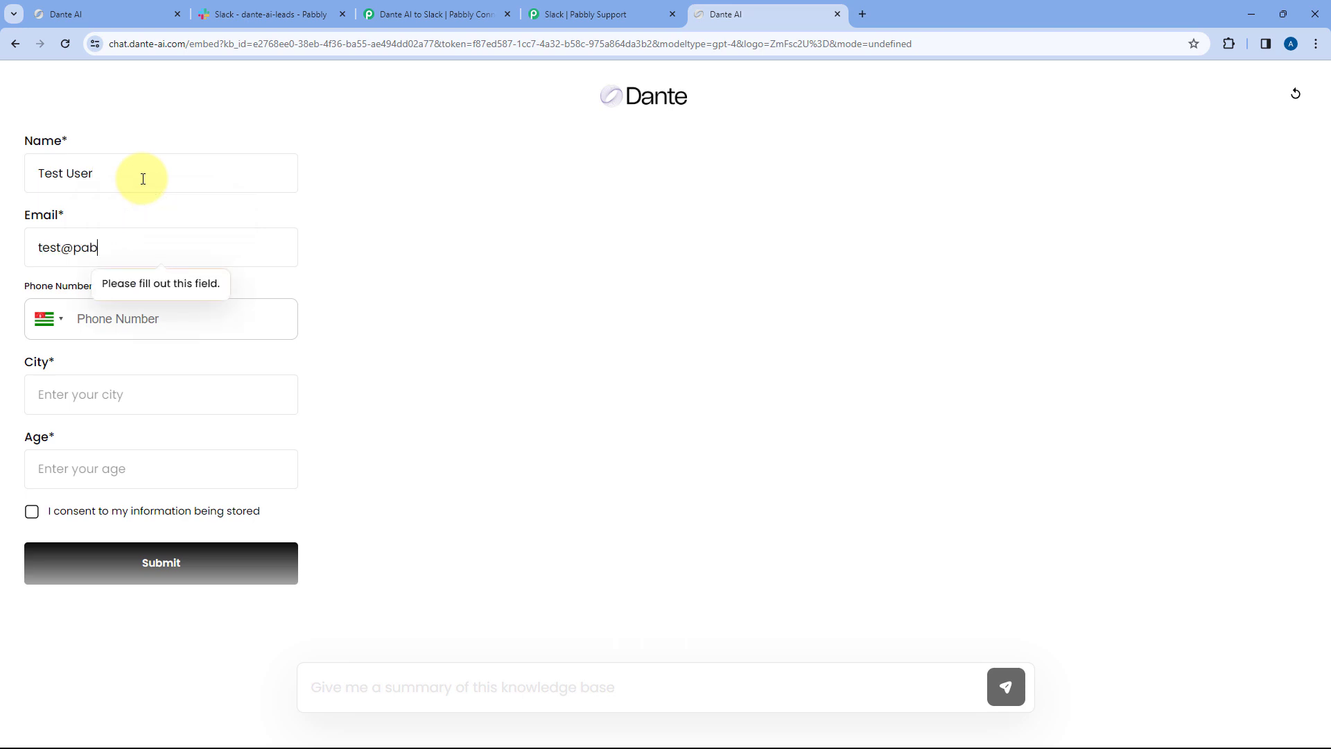
key(Tab)
text(+254)
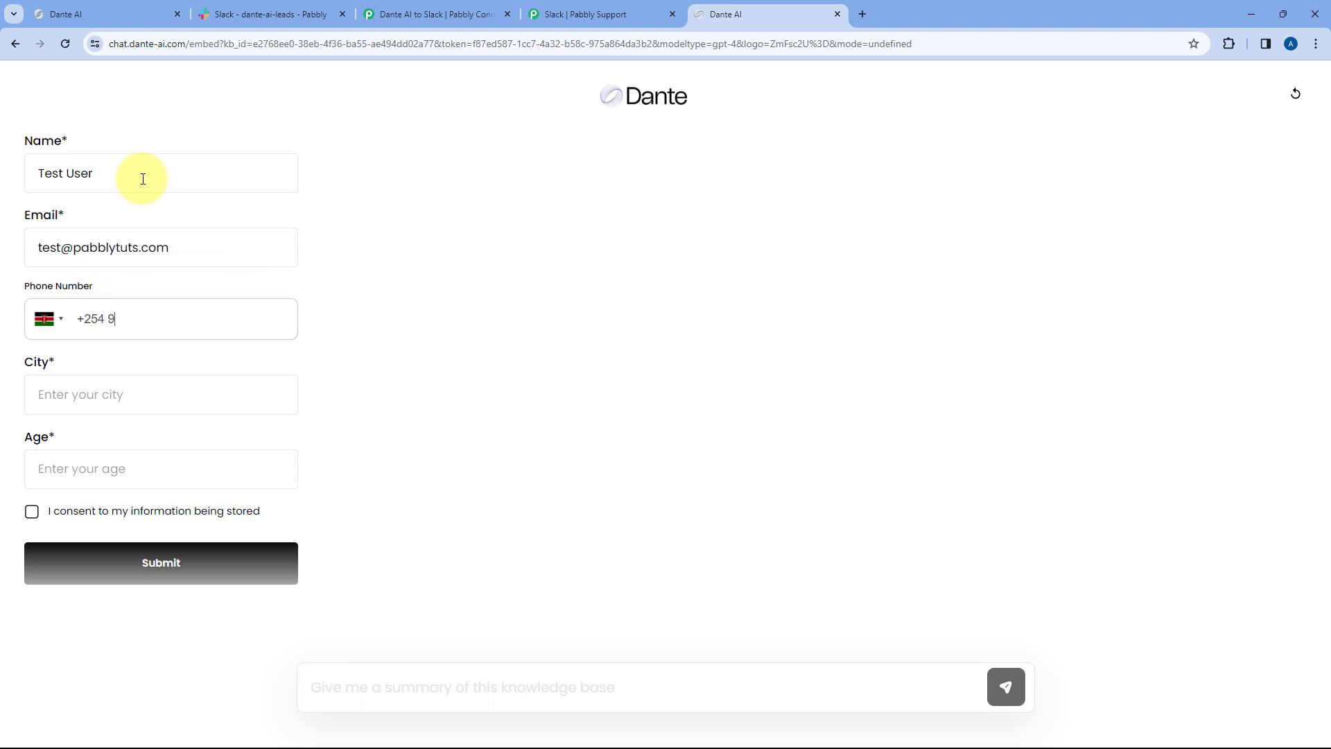
- Fill City as Mumbai and Age as 40, tick the consent box, then check Slack
click(101, 398)
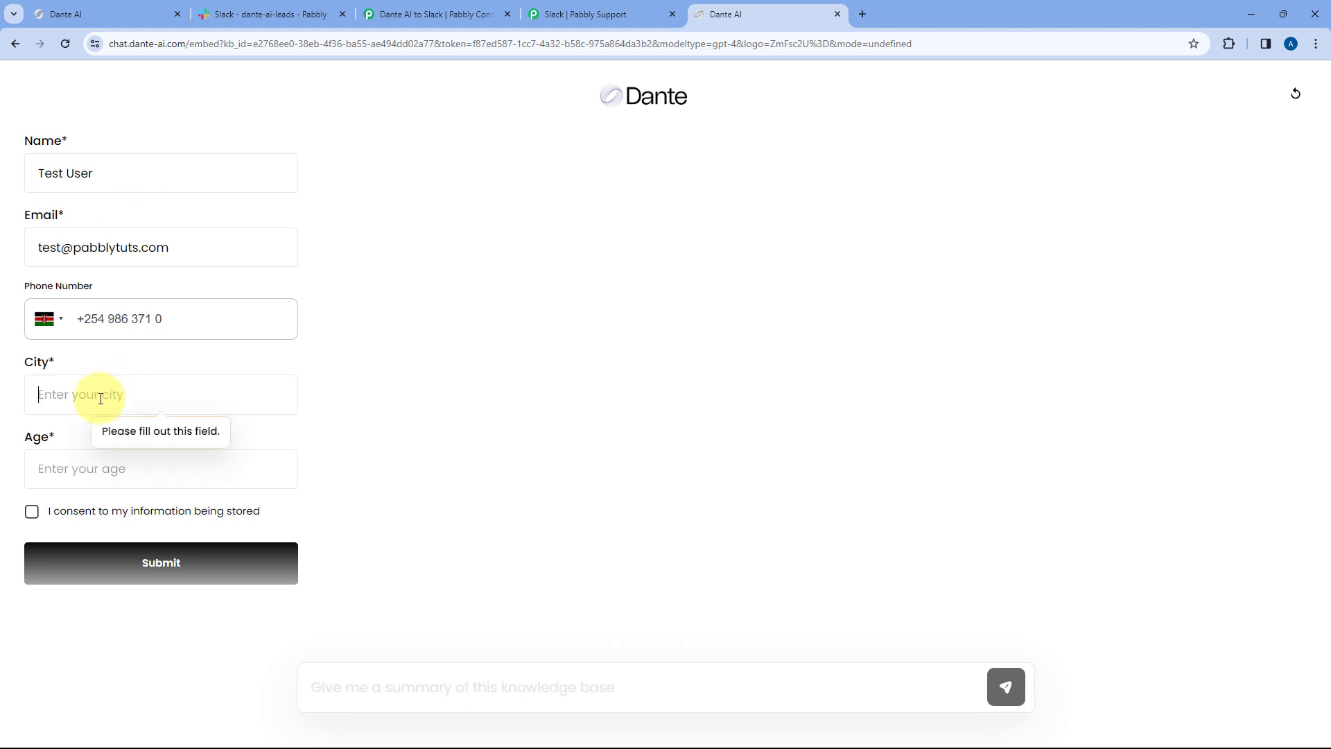
text(Mumbai)
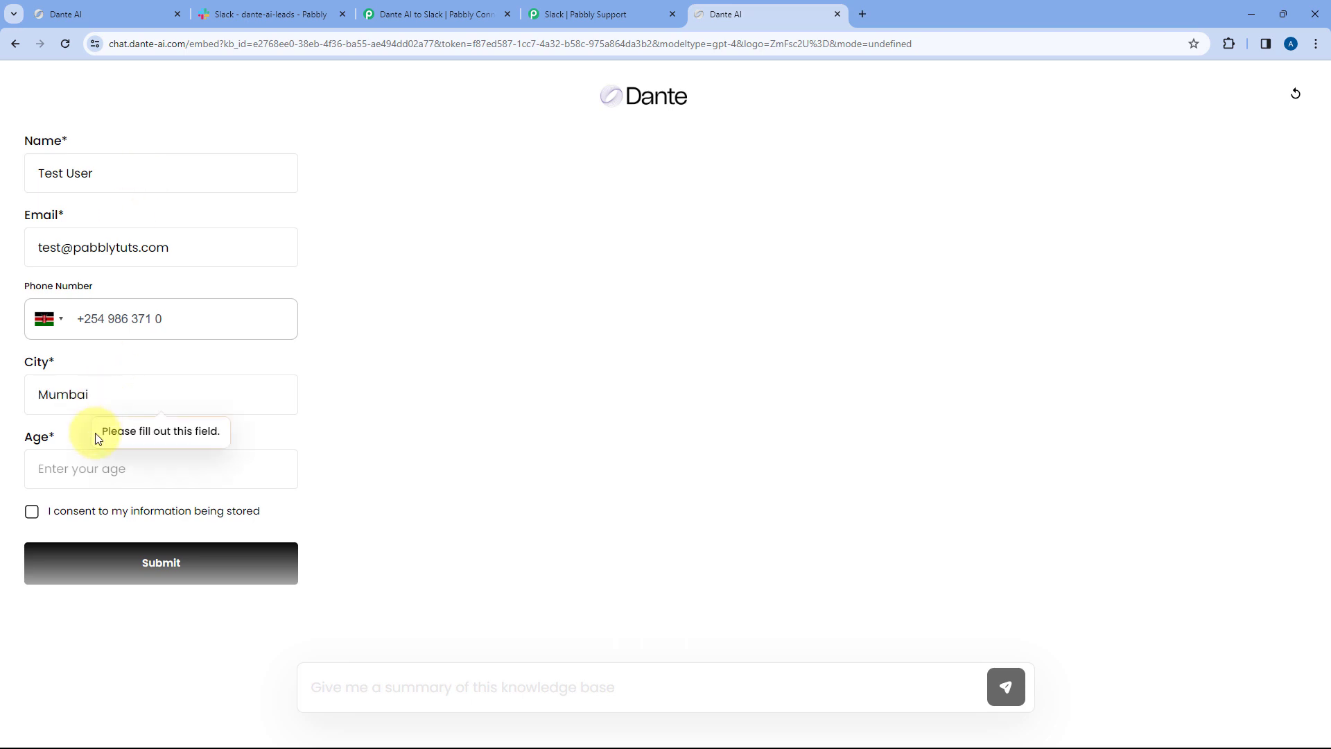
click(93, 461)
text(40)
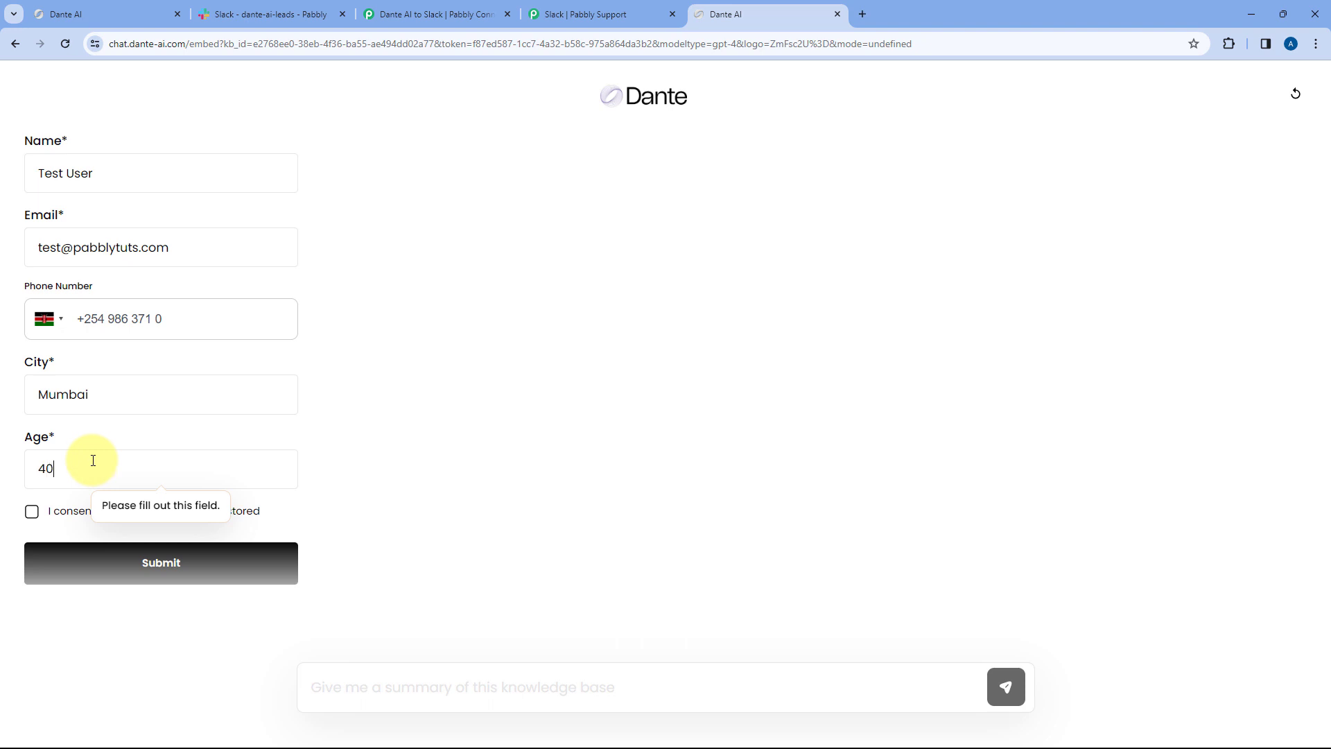
click(35, 511)
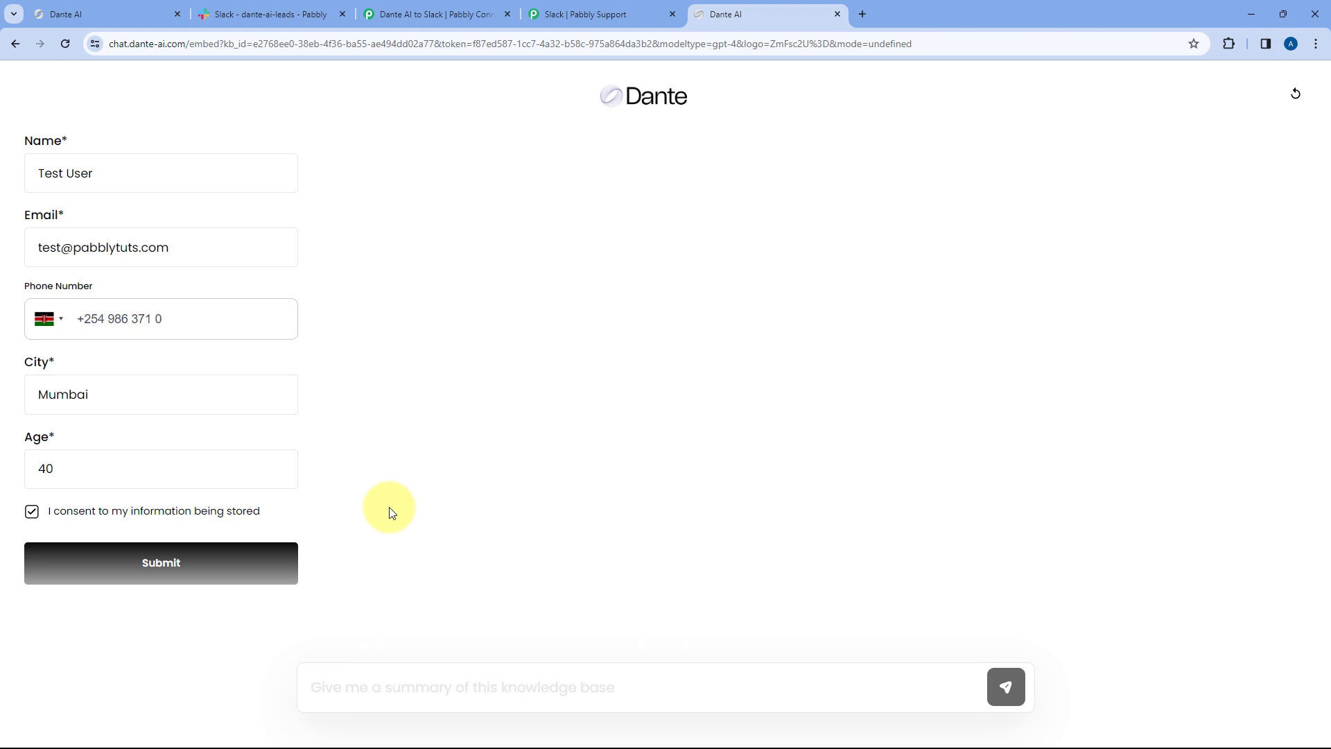
scroll(390, 512, down, 1)
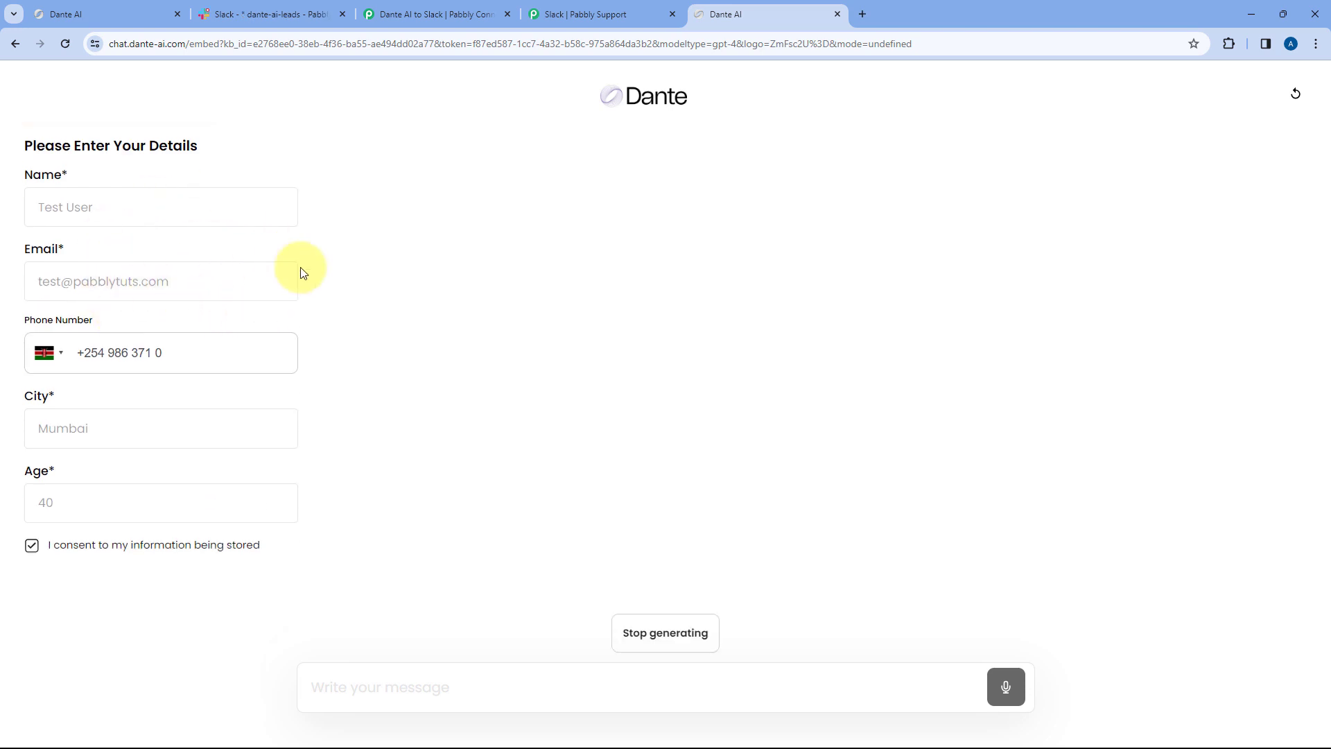
click(303, 9)
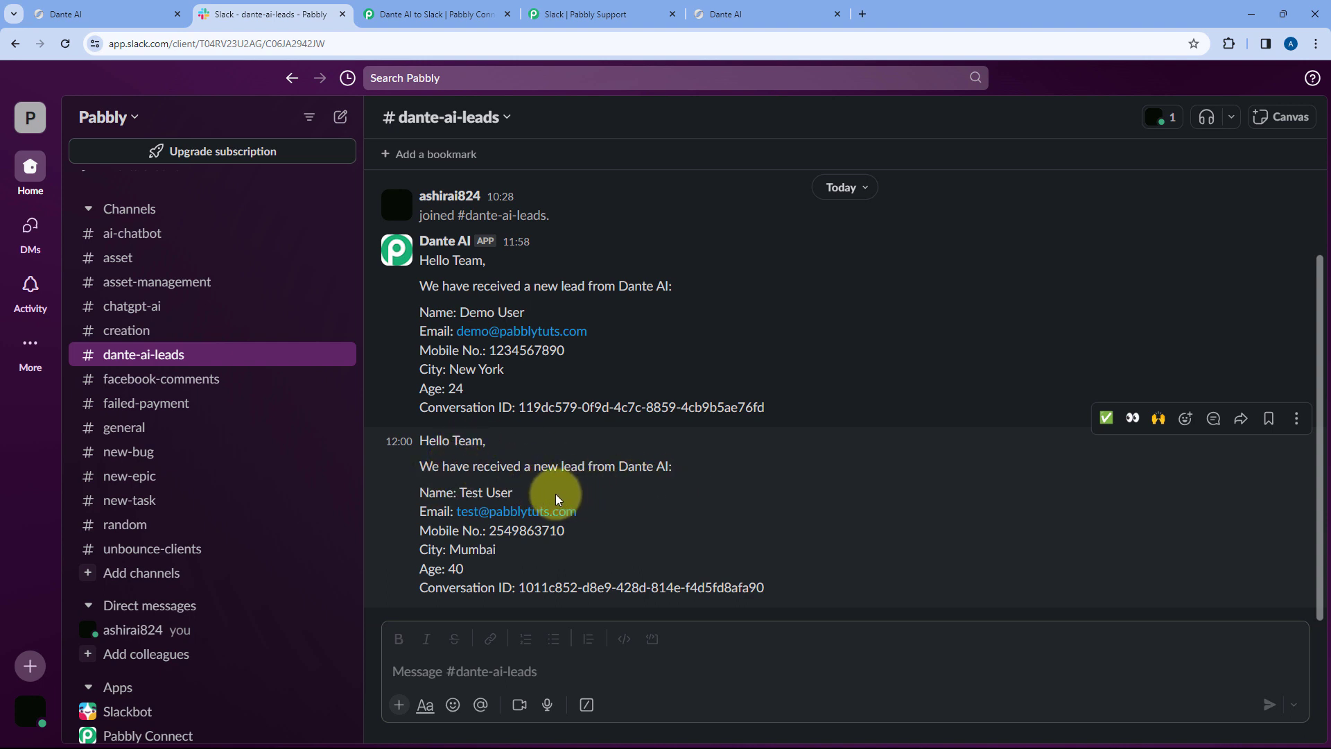
- Check the Test User lead's name and email address in the new #dante-ai-leads message
drag(515, 493, 459, 493)
drag(594, 511, 459, 493)
drag(603, 511, 458, 511)
click(589, 532)
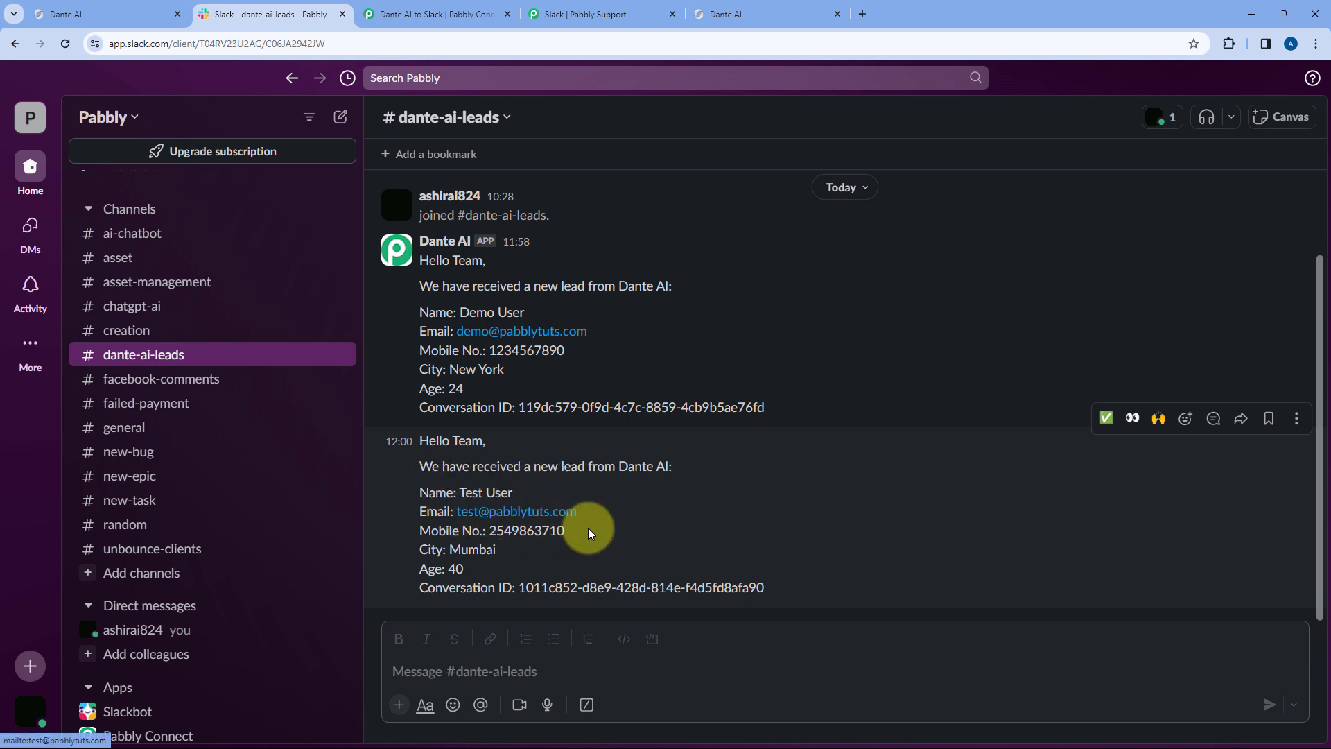
- Confirm the lead's conversation ID, then go back to the Dante AI to Slack workflow
drag(794, 587, 618, 559)
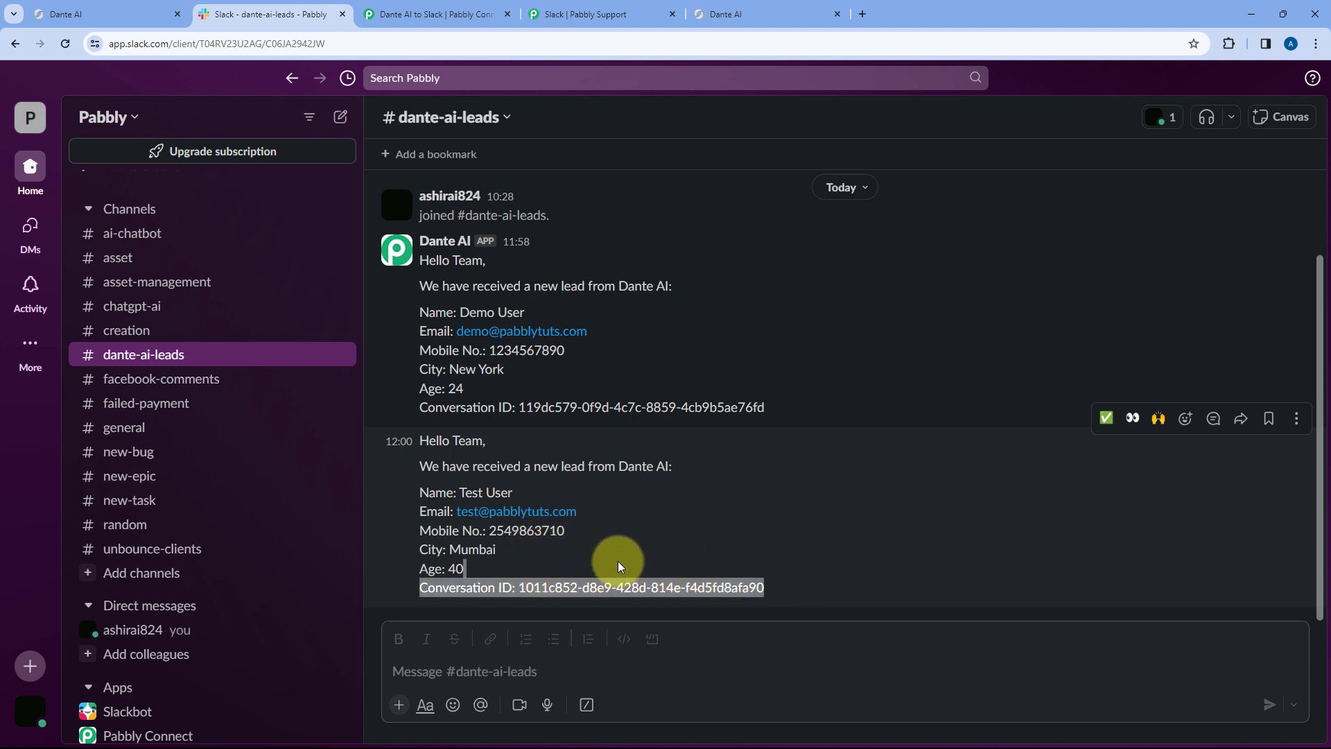
click(618, 558)
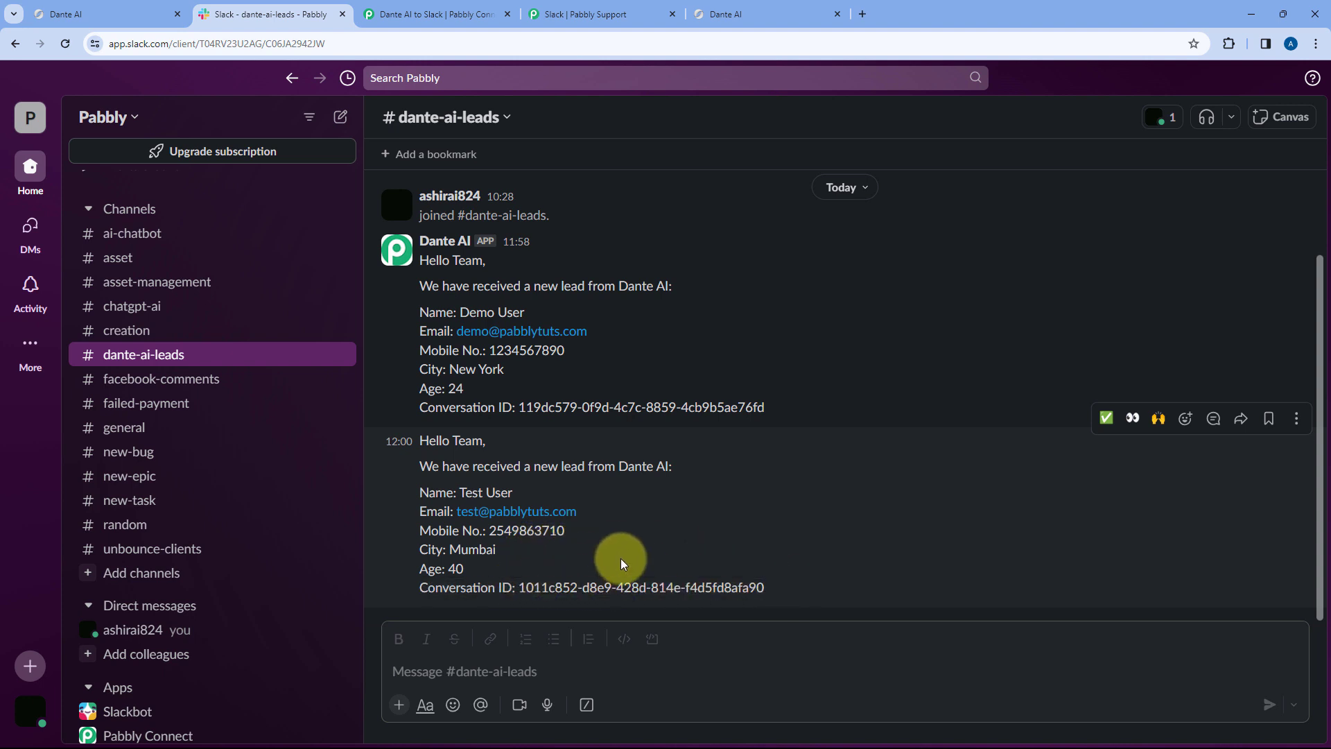
click(579, 12)
click(483, 8)
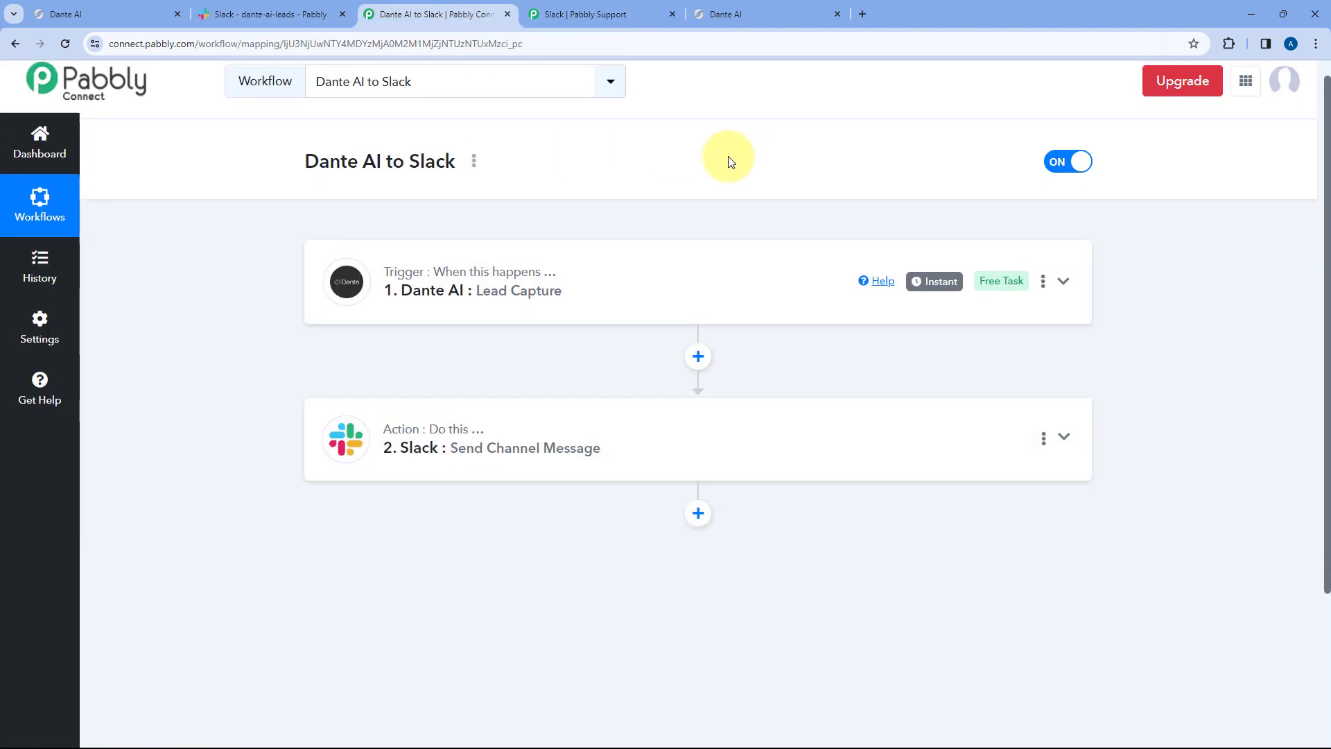